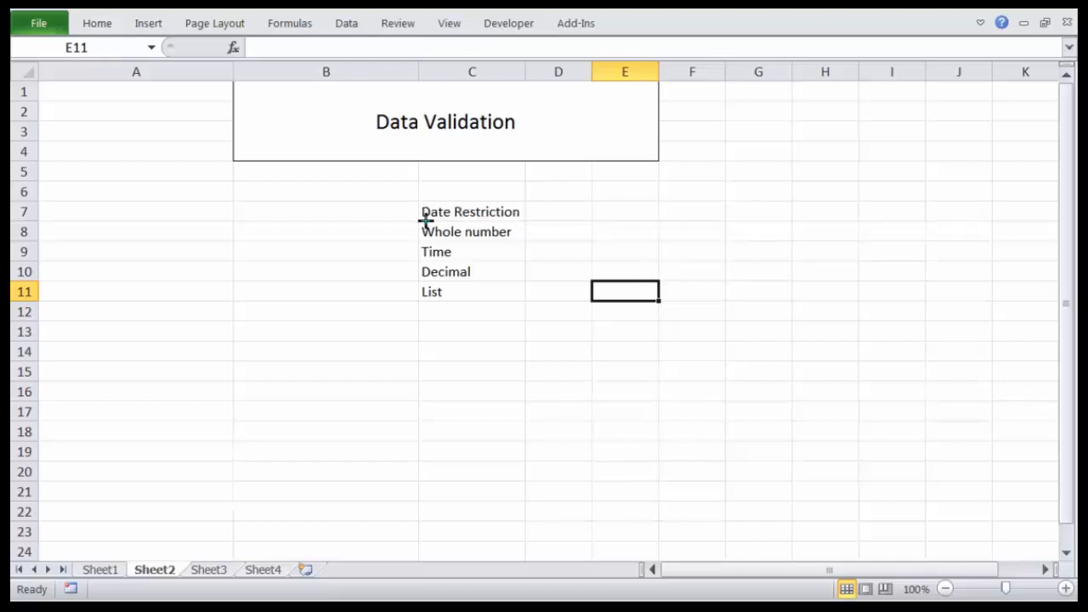
mouse_move(413, 223)
left_mouse_down()
mouse_move(536, 235)
mouse_move(545, 226)
left_mouse_up()
left_click_drag(411, 238, 521, 241)
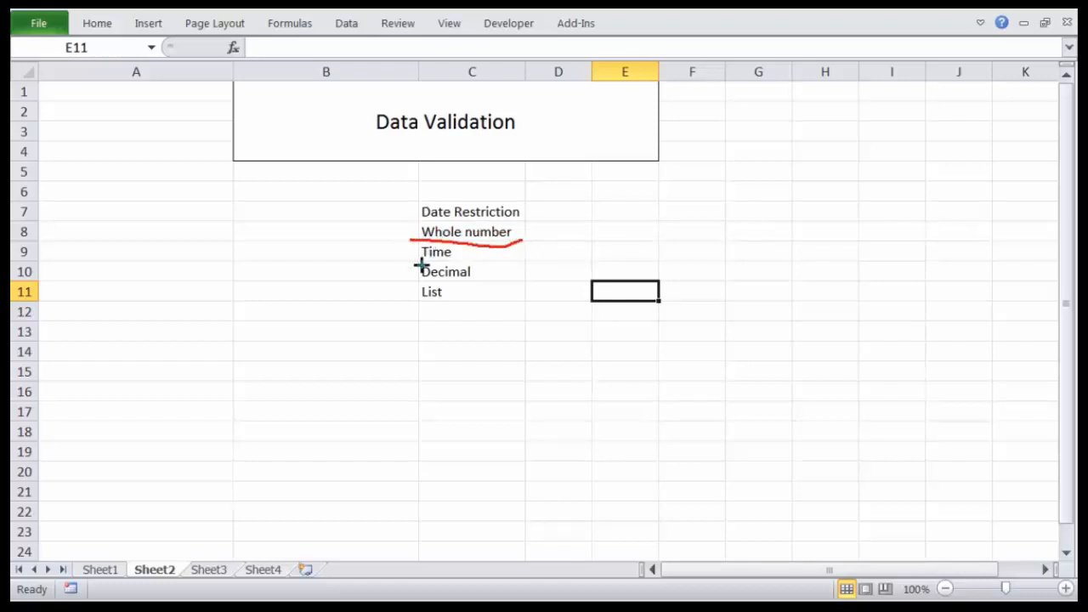
mouse_move(422, 263)
left_mouse_down()
mouse_move(470, 262)
mouse_move(495, 288)
left_mouse_up()
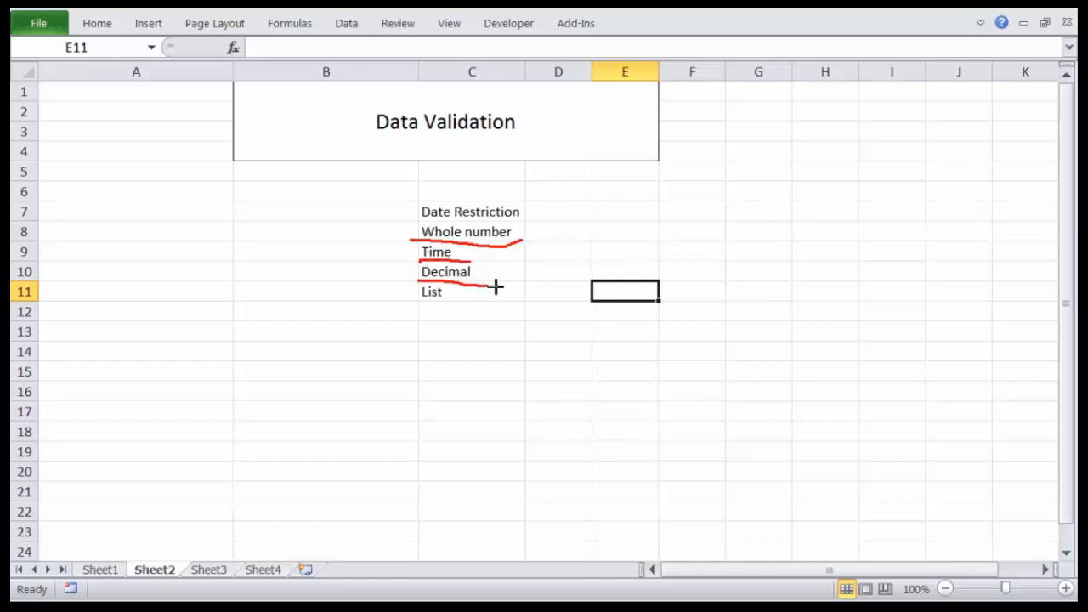
mouse_move(407, 303)
left_mouse_down()
mouse_move(452, 296)
mouse_move(403, 281)
mouse_move(447, 307)
mouse_move(417, 283)
mouse_move(454, 313)
mouse_move(408, 289)
left_mouse_up()
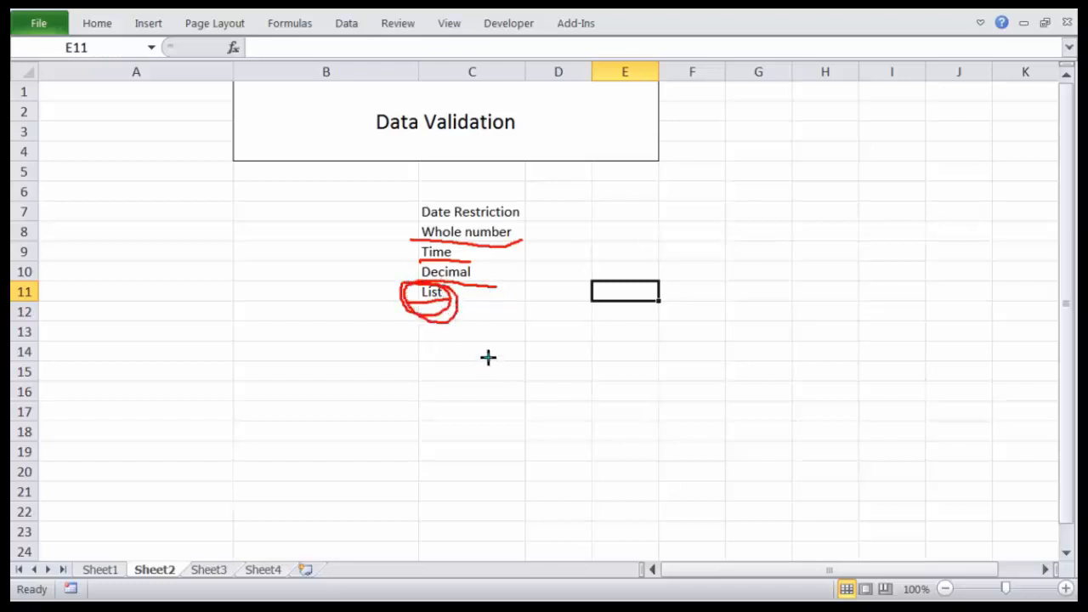
key("Escape")
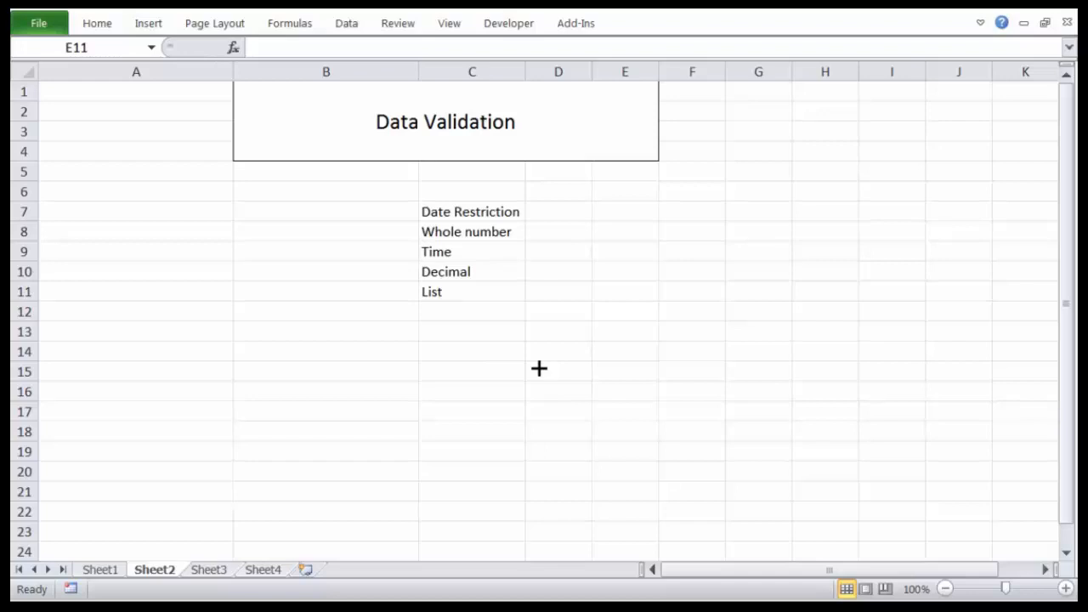
- Open Data Validation for cell B15 and look through its settings, input message and error alert options
left_click(384, 372)
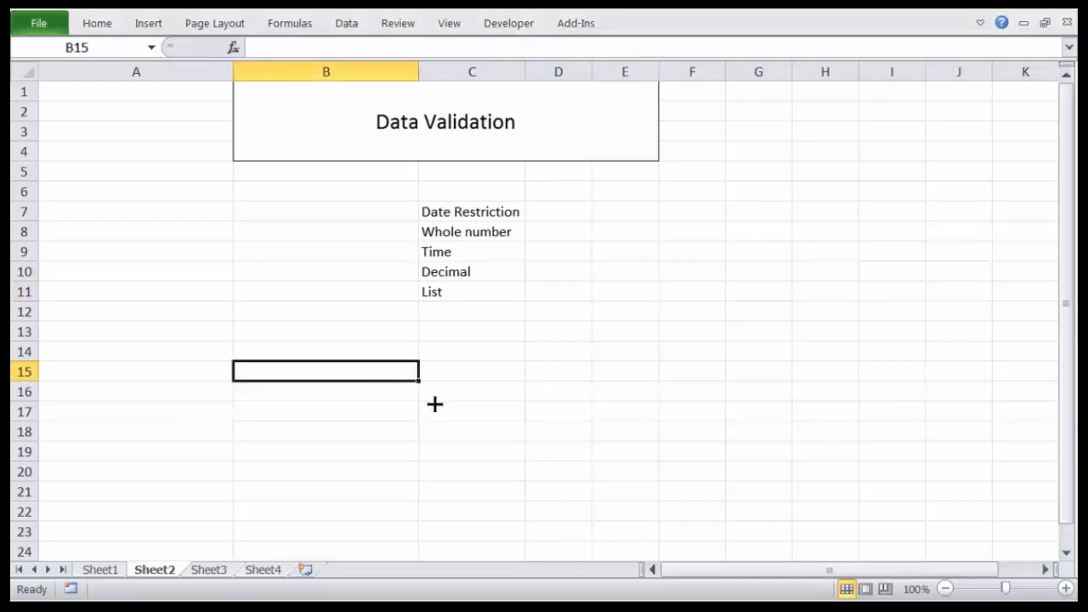
left_click(356, 21)
mouse_move(357, 11)
left_mouse_down()
mouse_move(332, 14)
mouse_move(358, 10)
left_mouse_up()
mouse_move(726, 26)
left_mouse_down()
mouse_move(652, 43)
mouse_move(753, 65)
mouse_move(760, 20)
left_mouse_up()
key("Escape")
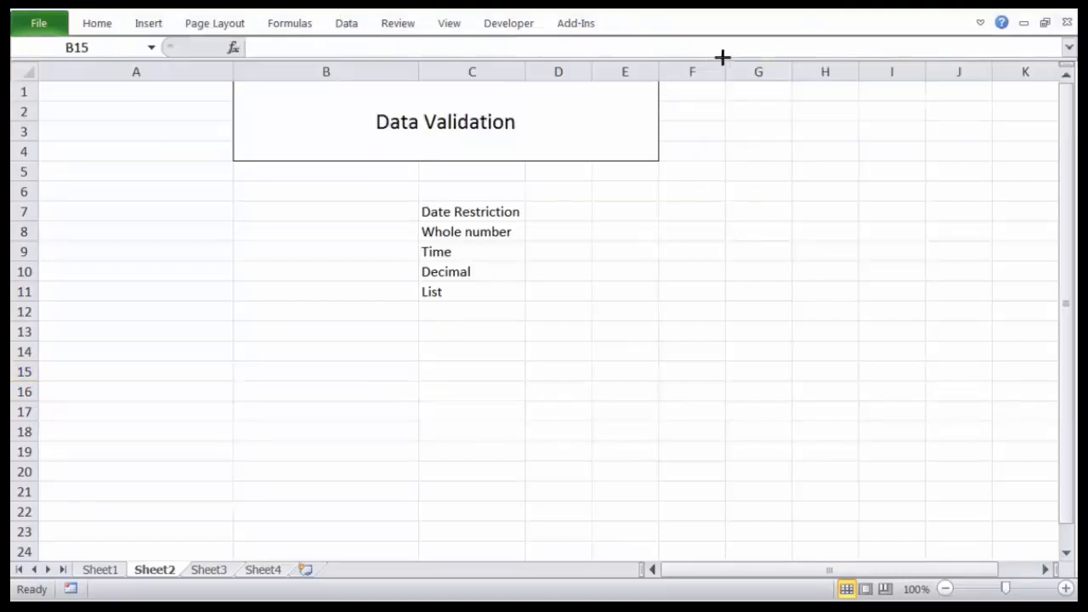
left_click(343, 23)
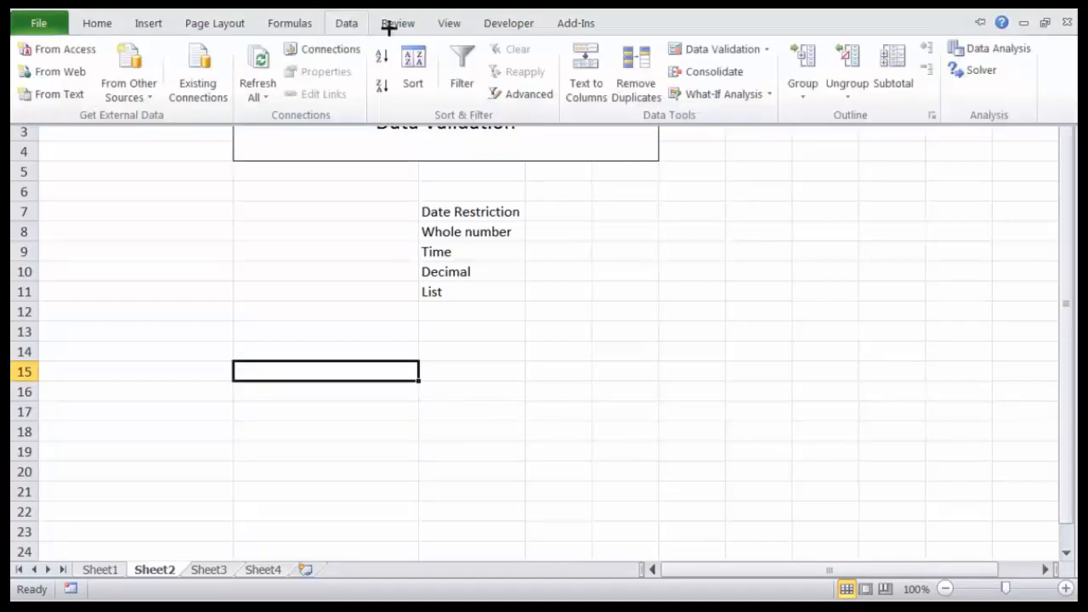
left_click(763, 47)
left_click(675, 73)
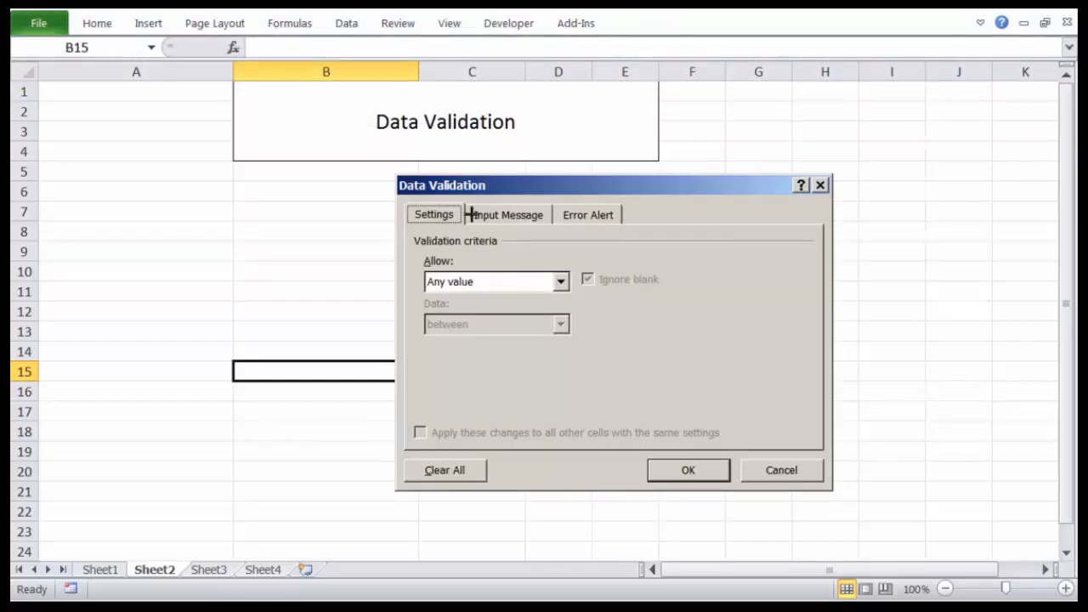
left_click(522, 214)
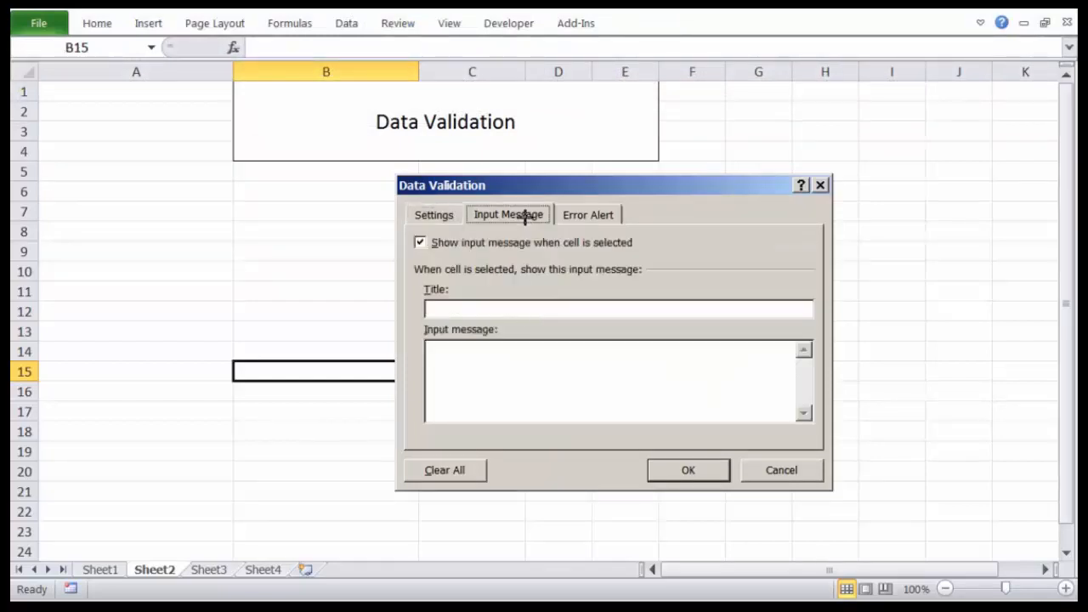
left_click(587, 211)
left_click(504, 214)
left_click(445, 215)
left_click_drag(532, 189, 503, 124)
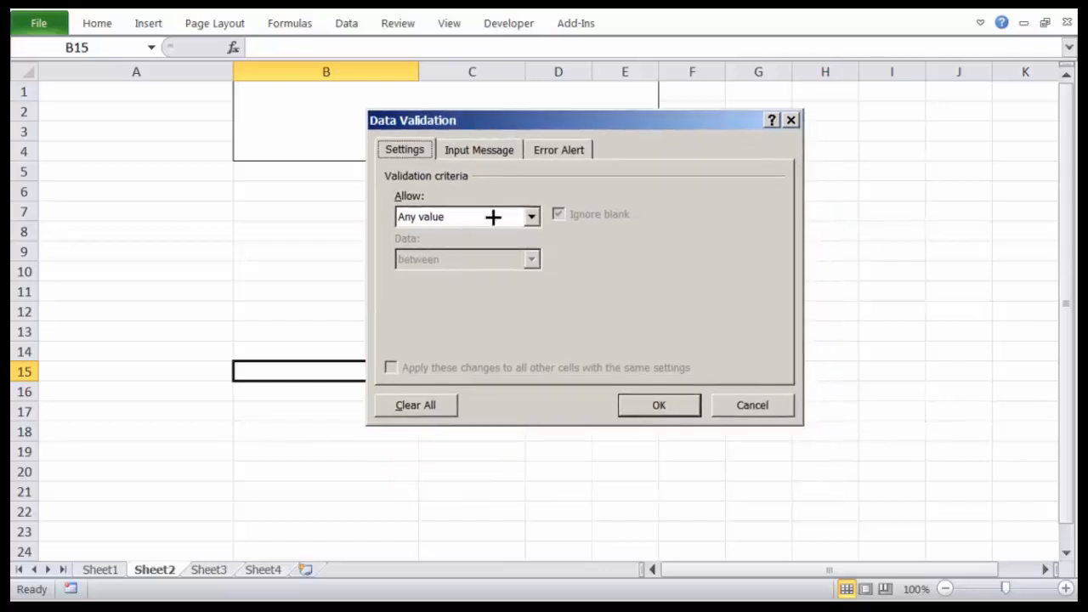
- Examine the data types that the validation criteria can allow, and dismiss the dialog without applying a rule
left_click(493, 218)
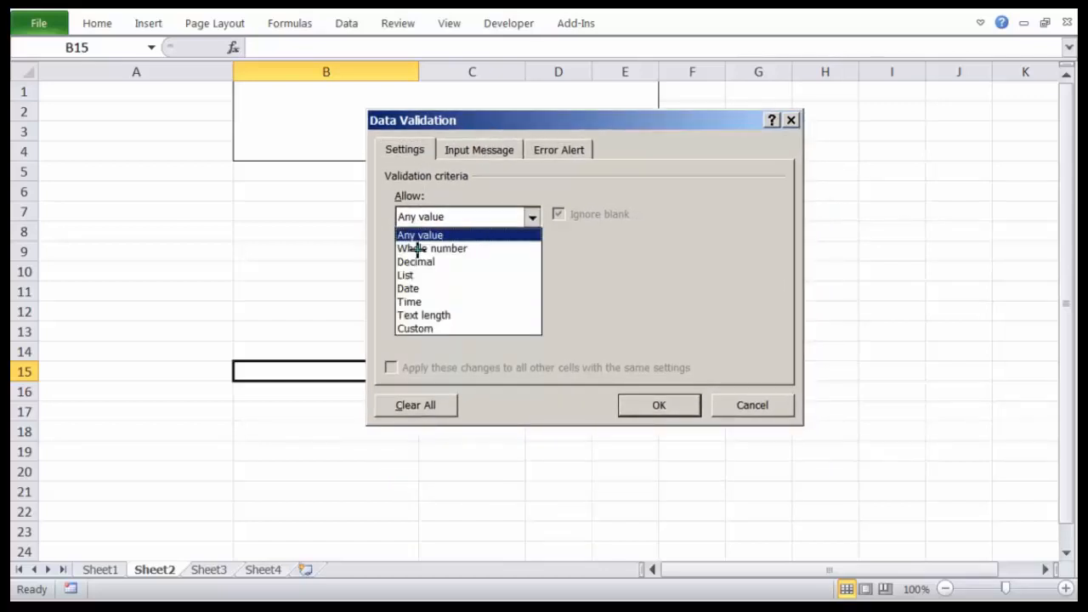
mouse_move(389, 184)
left_mouse_down()
mouse_move(488, 187)
mouse_move(481, 165)
mouse_move(384, 168)
mouse_move(398, 189)
mouse_move(428, 187)
left_mouse_up()
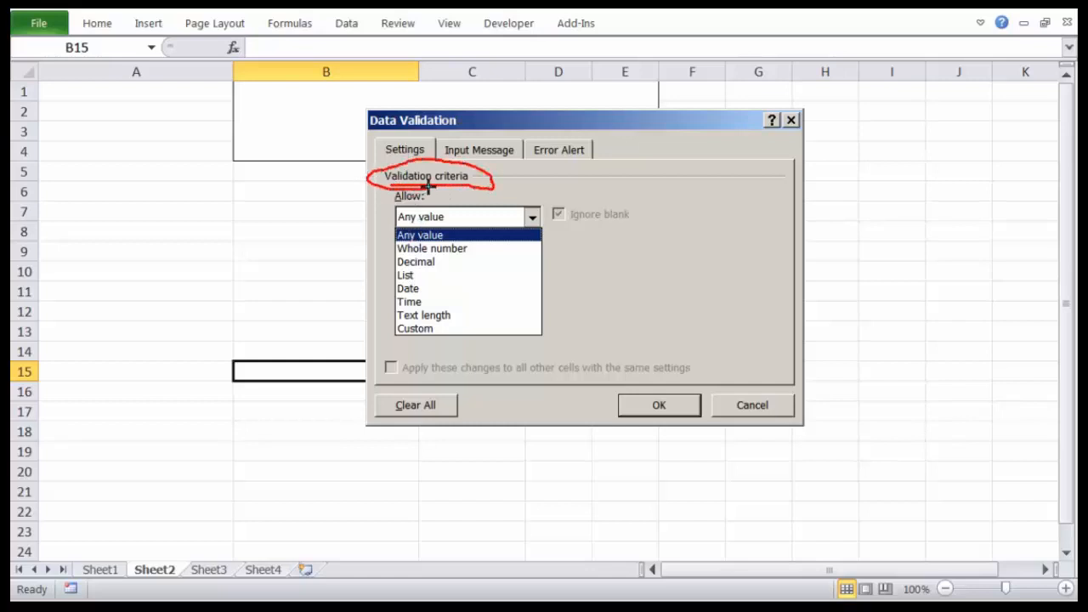
left_click_drag(474, 251, 501, 241)
mouse_move(446, 268)
left_mouse_down()
mouse_move(470, 257)
mouse_move(444, 275)
mouse_move(452, 290)
left_mouse_up()
mouse_move(400, 321)
left_mouse_down()
mouse_move(455, 326)
mouse_move(444, 301)
mouse_move(391, 306)
mouse_move(405, 329)
left_mouse_up()
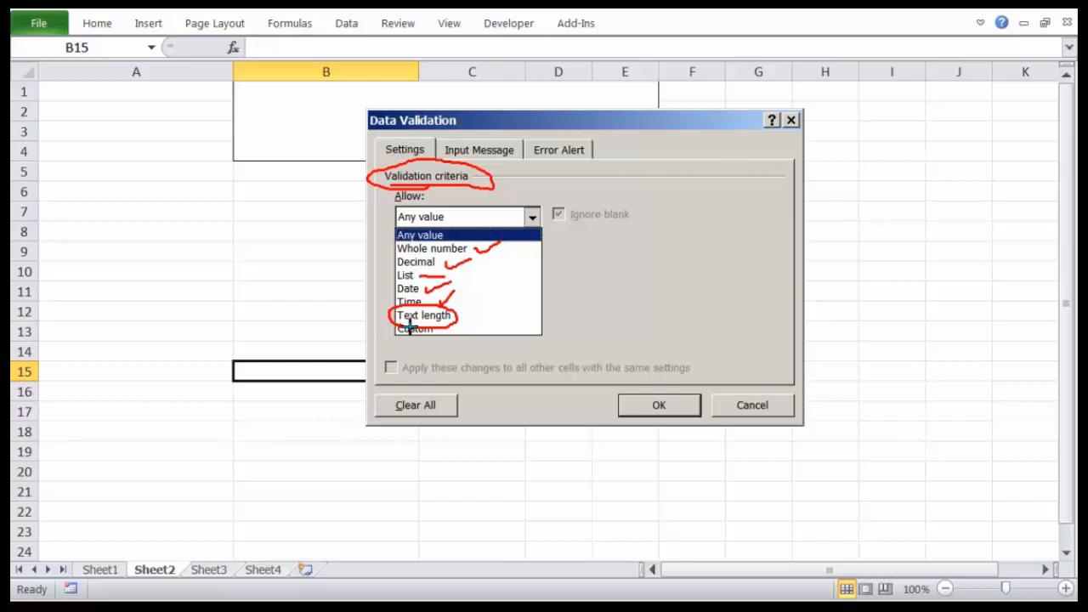
key("e")
mouse_move(432, 334)
left_mouse_down()
mouse_move(413, 311)
mouse_move(389, 333)
mouse_move(436, 324)
left_mouse_up()
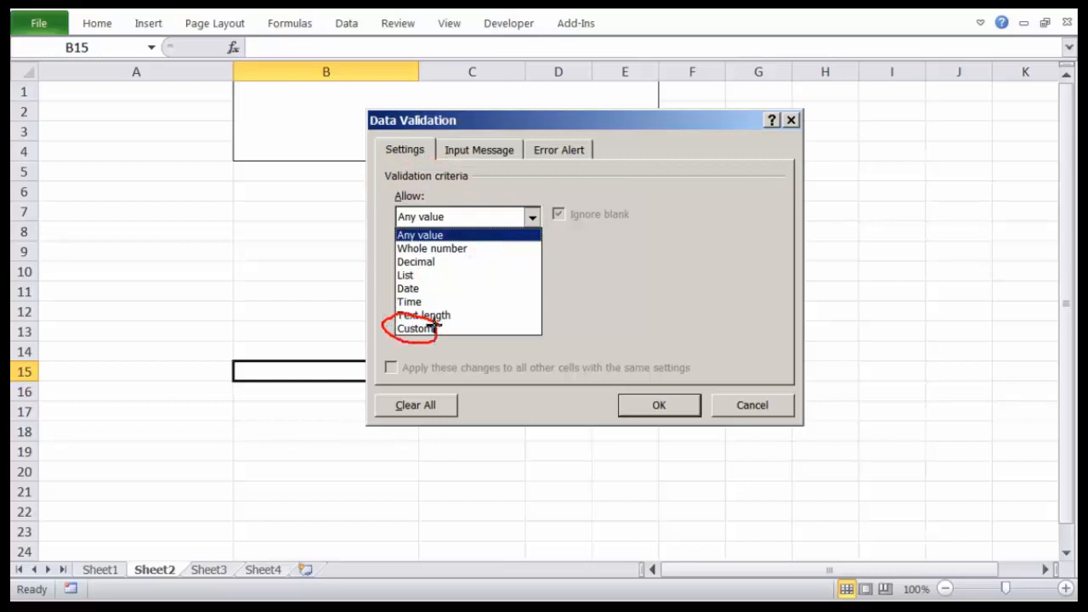
key("e")
mouse_move(390, 246)
left_mouse_down()
mouse_move(373, 286)
mouse_move(377, 320)
left_mouse_up()
left_click_drag(474, 241, 481, 328)
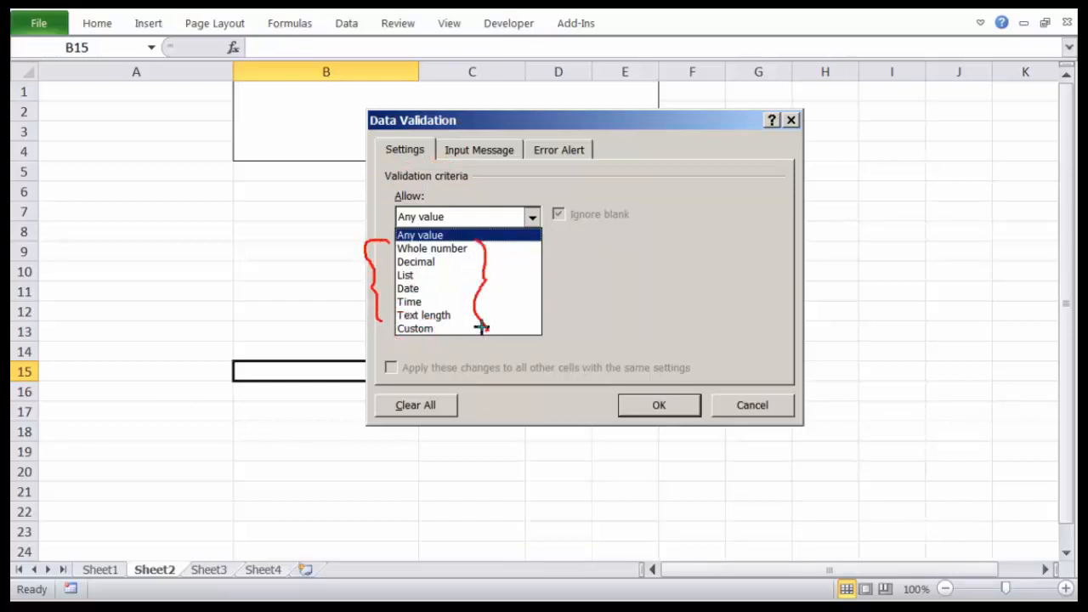
key("Escape")
left_click(473, 214)
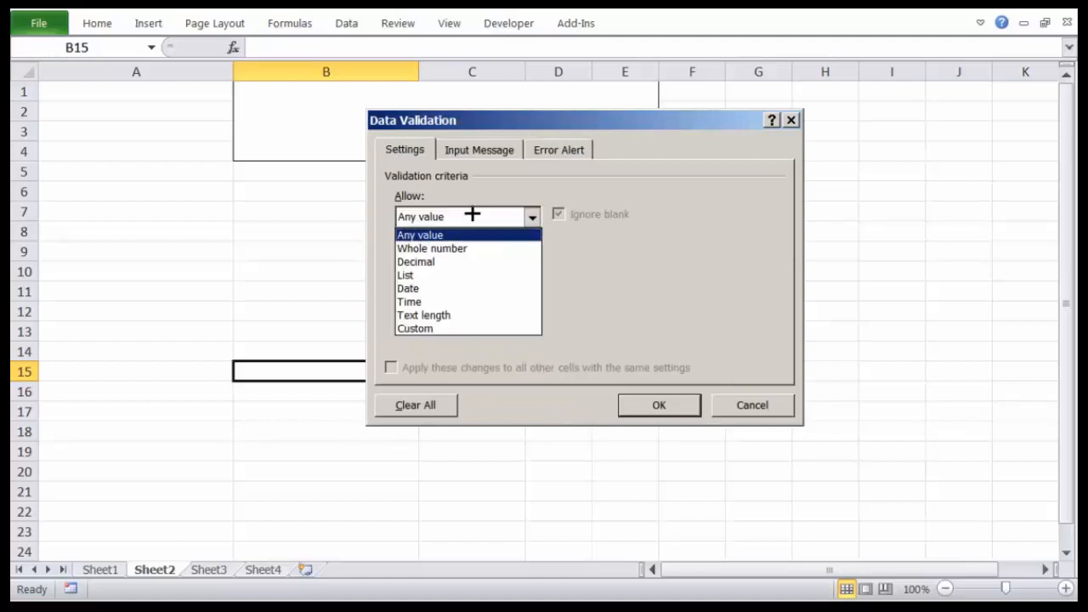
key("Escape")
key("Escape")
- Set a validation rule for cell B16 that allows only a text length between 5 and 7
left_click(304, 314)
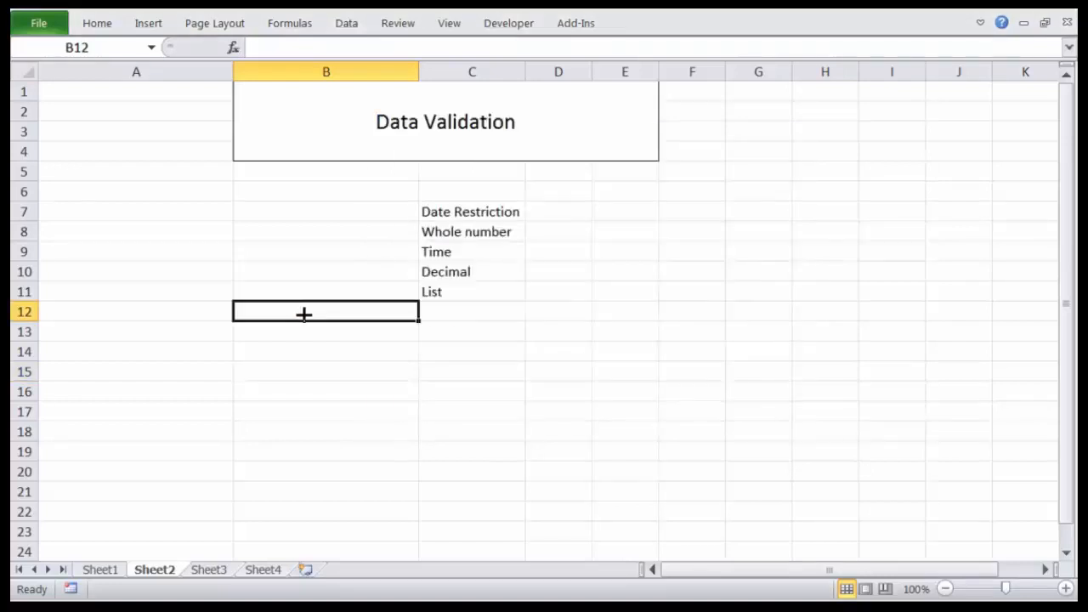
left_click(384, 414)
left_click(374, 384)
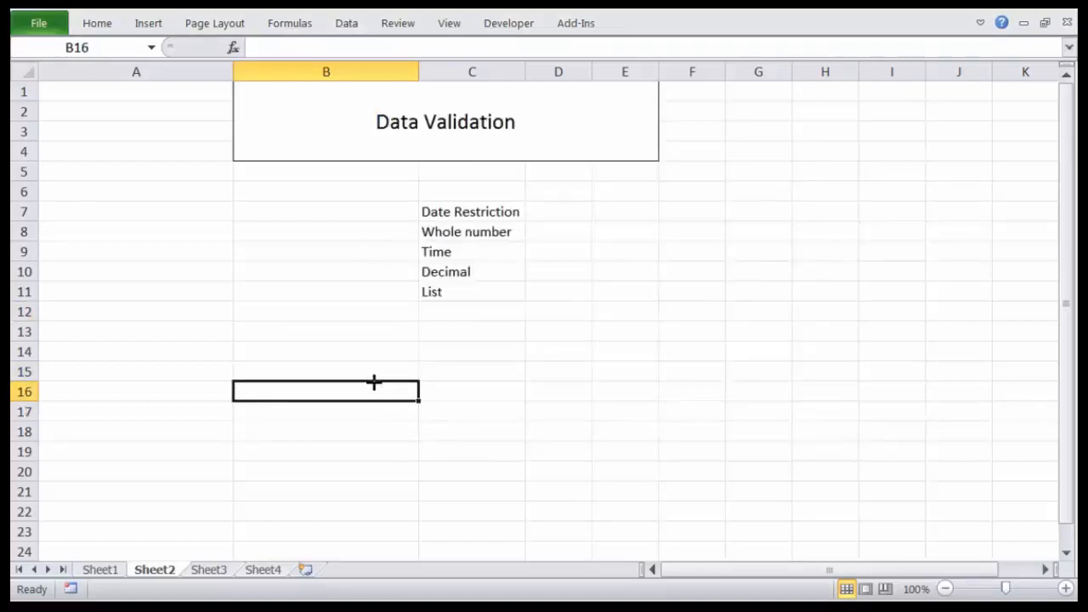
left_click(340, 23)
left_click(682, 47)
left_click(460, 217)
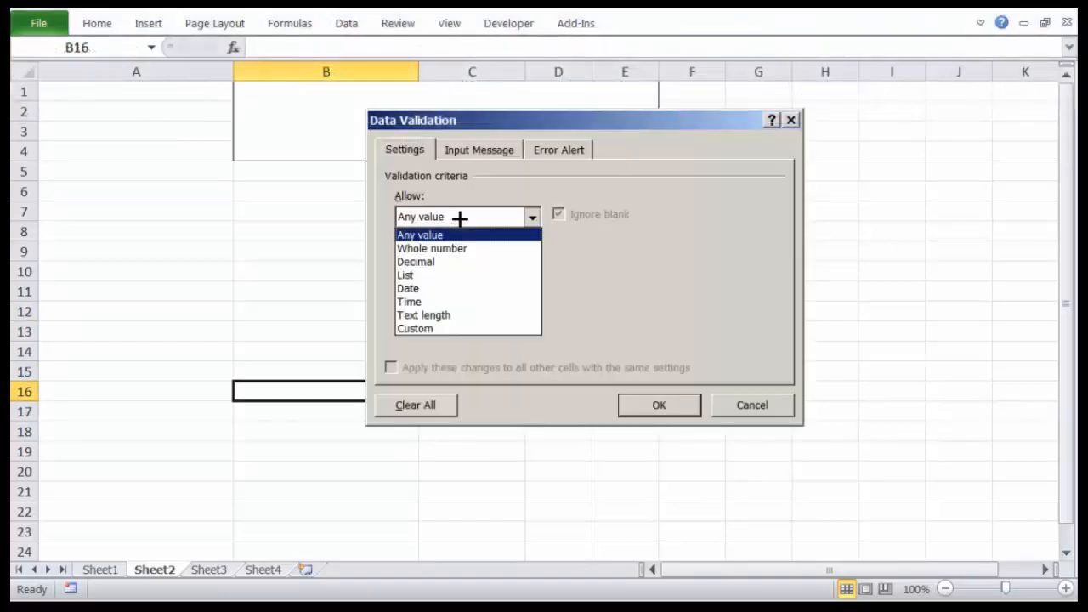
left_click(437, 314)
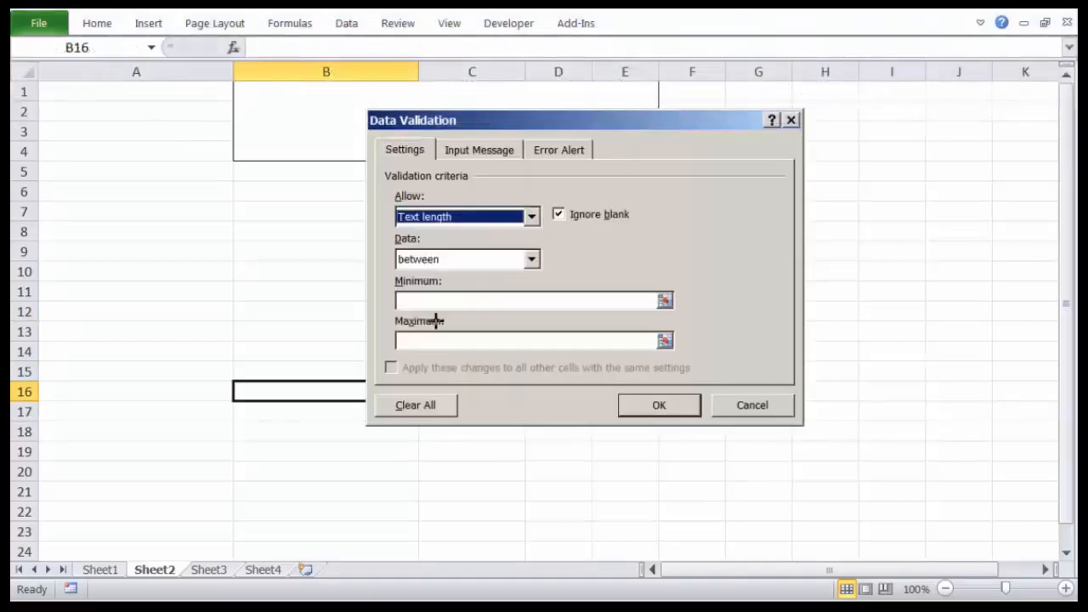
left_click(483, 298)
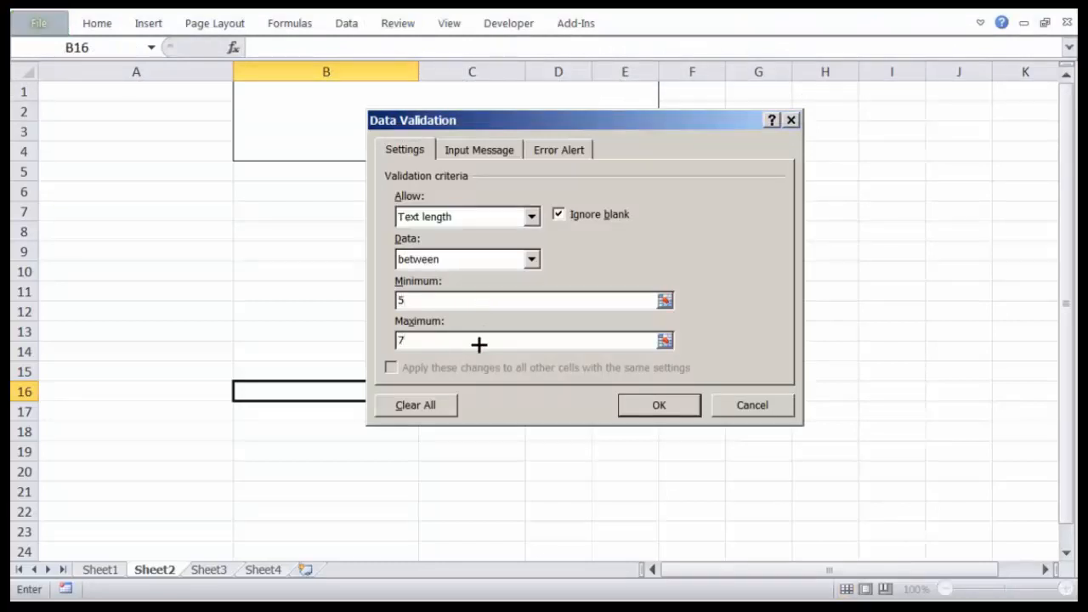
left_click(443, 260)
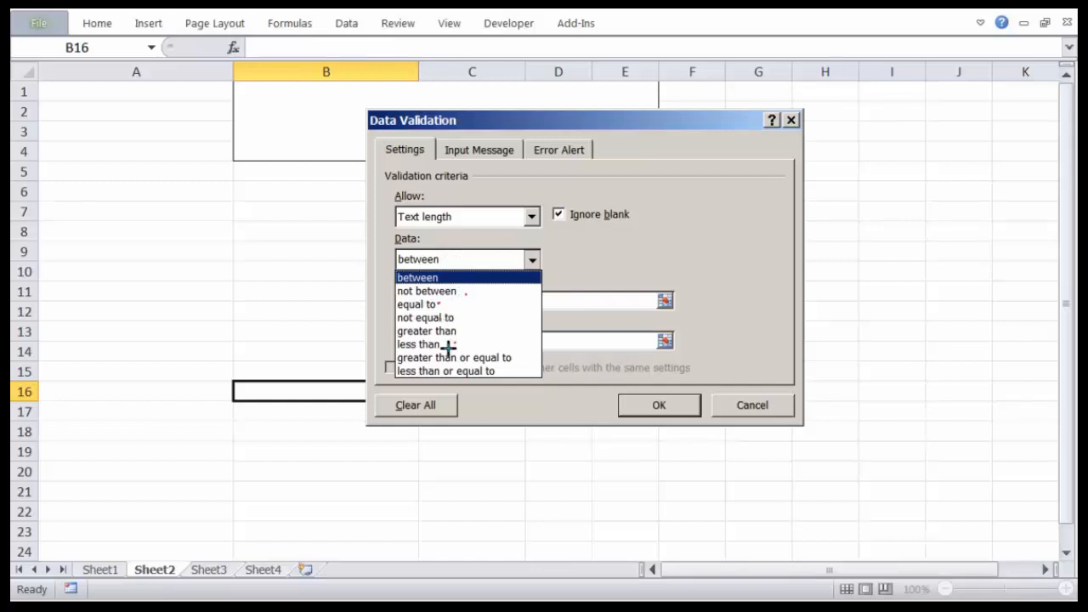
mouse_move(502, 275)
left_mouse_down()
mouse_move(530, 331)
mouse_move(527, 372)
left_mouse_up()
key("Escape")
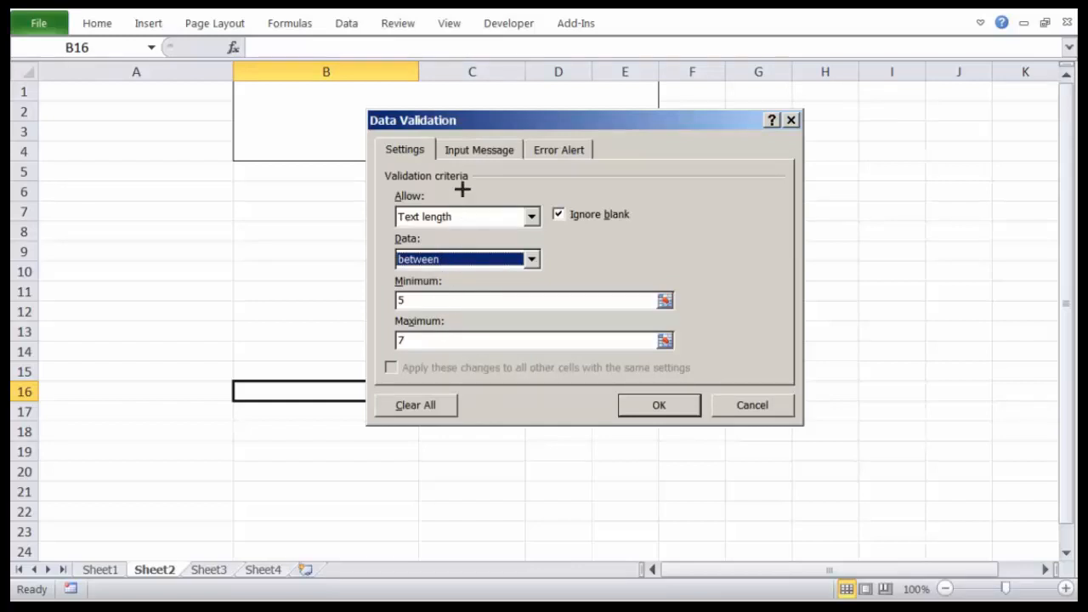
- Add the input message "Please enter text whose length should be between 5 & 7" with the title "TITLE"
left_click(479, 149)
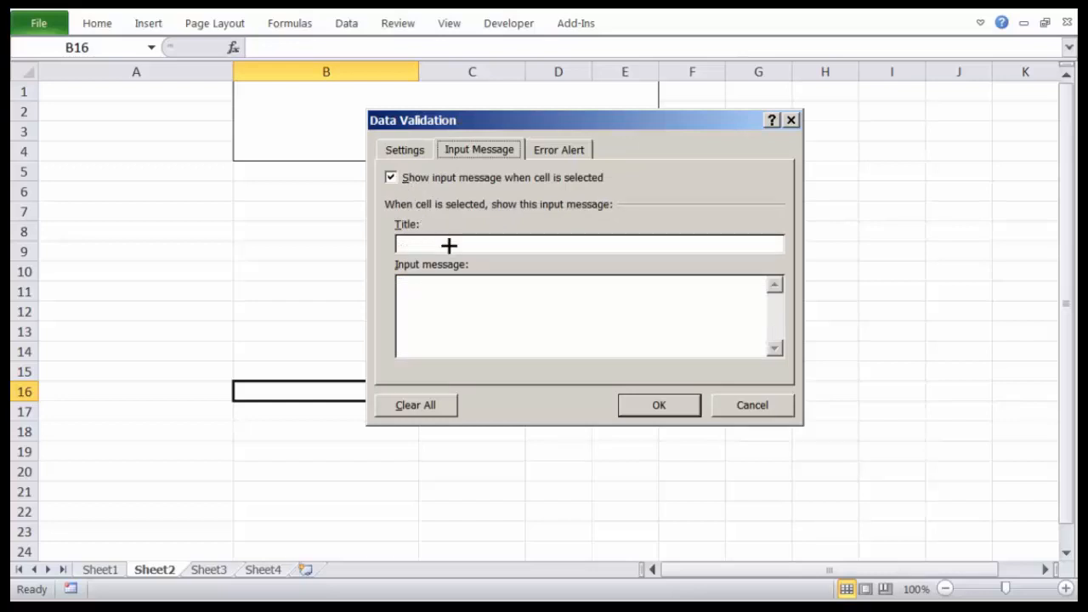
left_click(442, 284)
type("Please e")
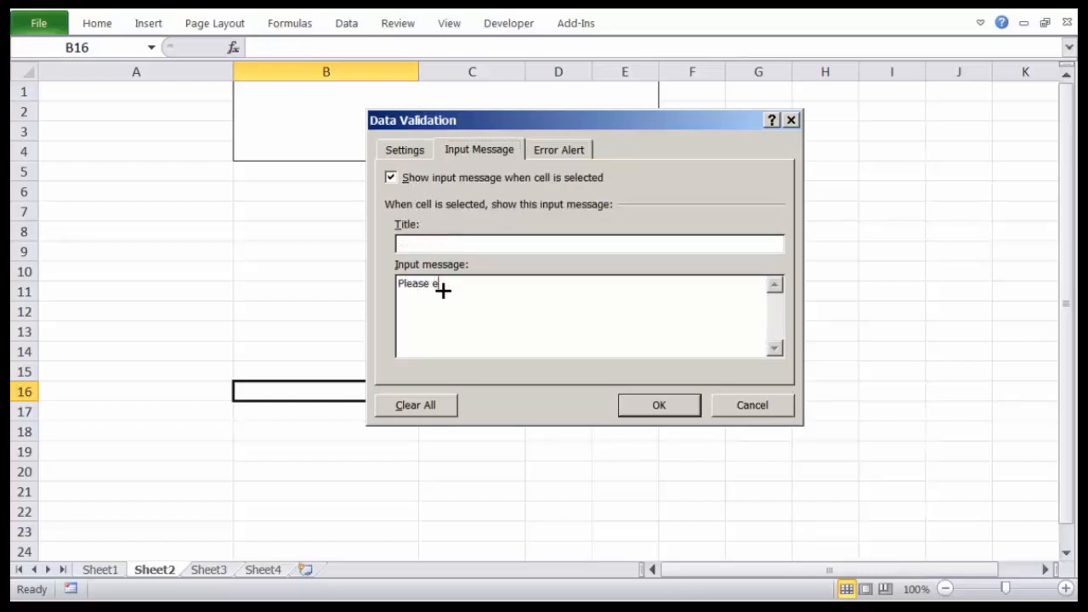
type("nter text whiose length should be b")
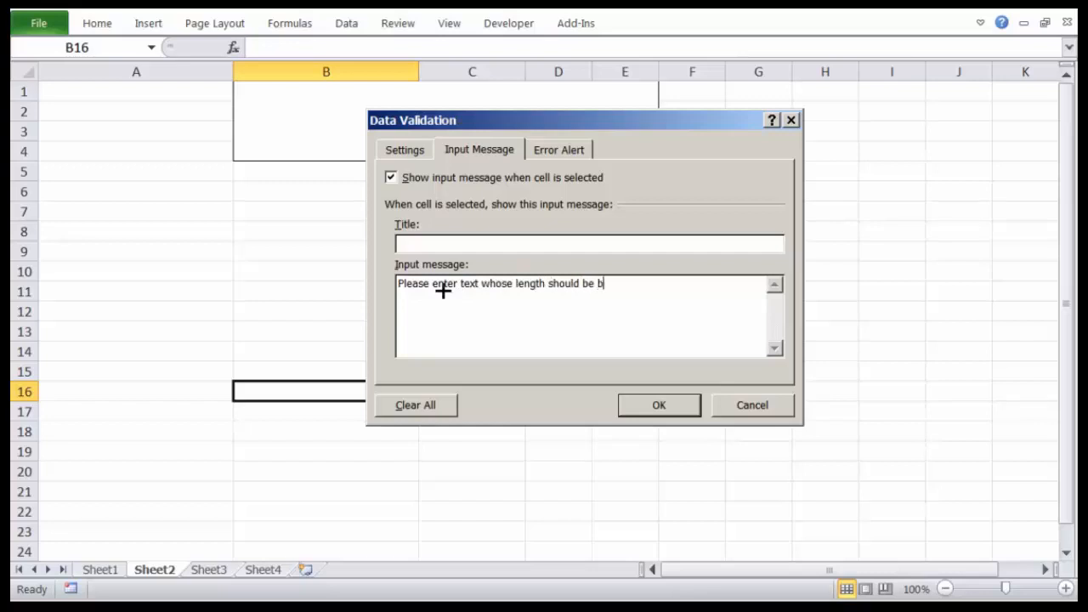
type("etween 5 & 7")
left_click(457, 245)
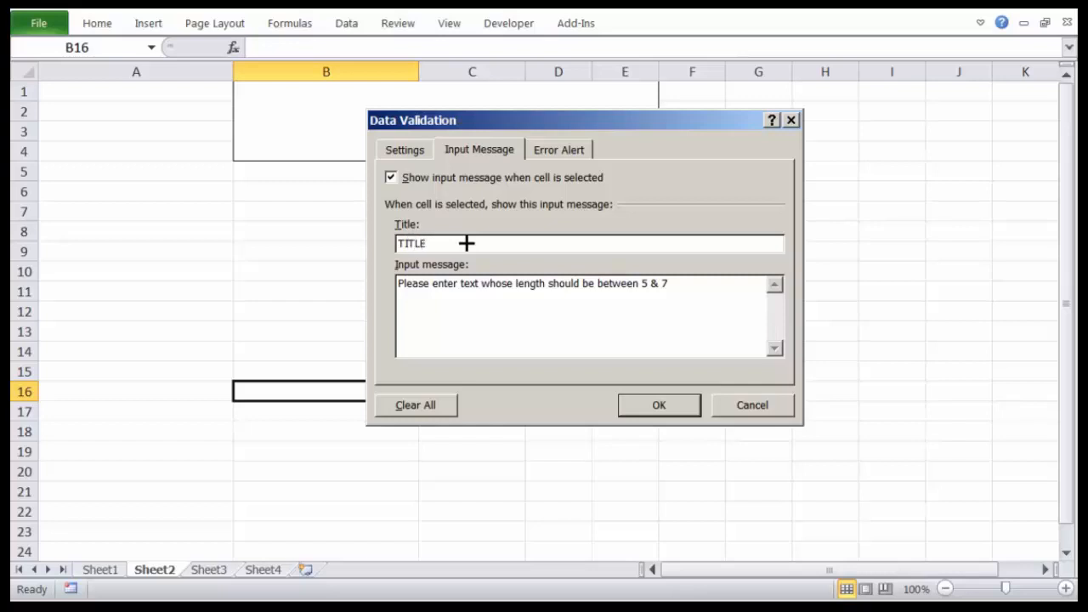
- Examine the Stop, Warning and Information styles available for the validation error alert of cell B16
left_click(549, 155)
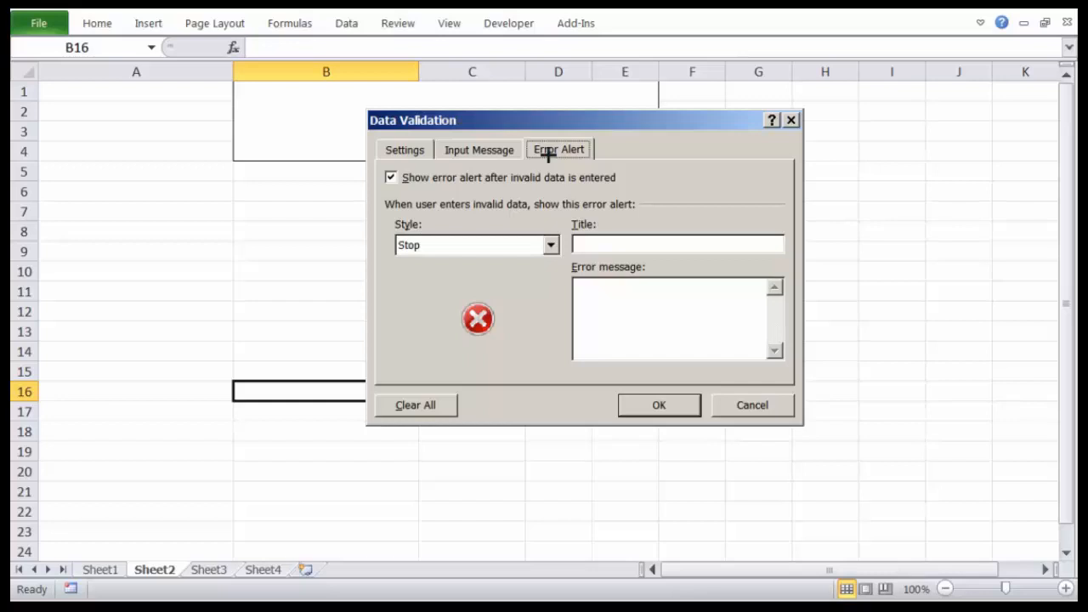
left_click(462, 240)
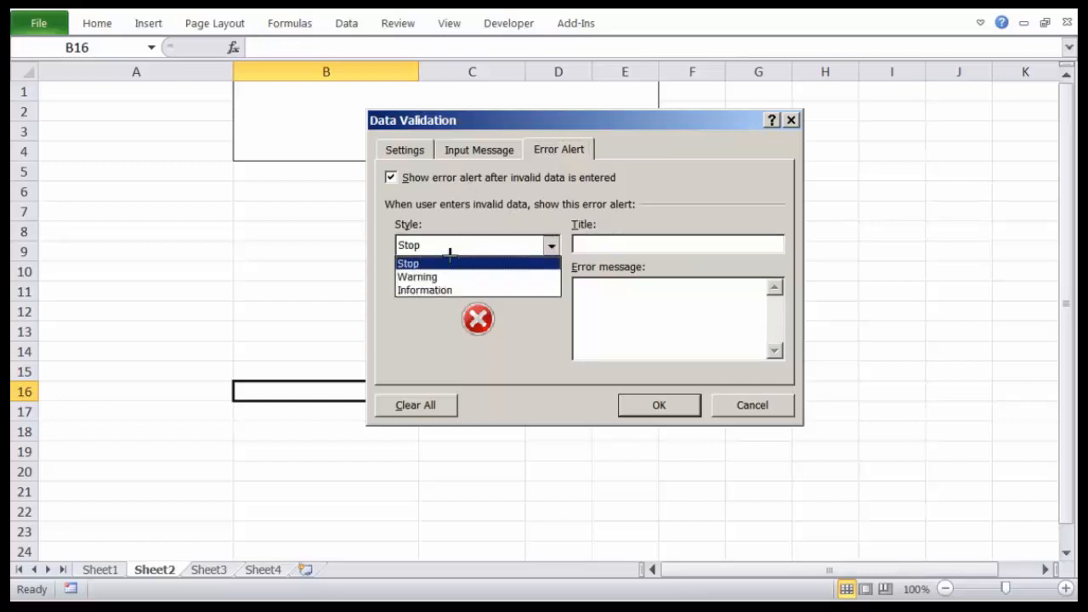
left_click(611, 244)
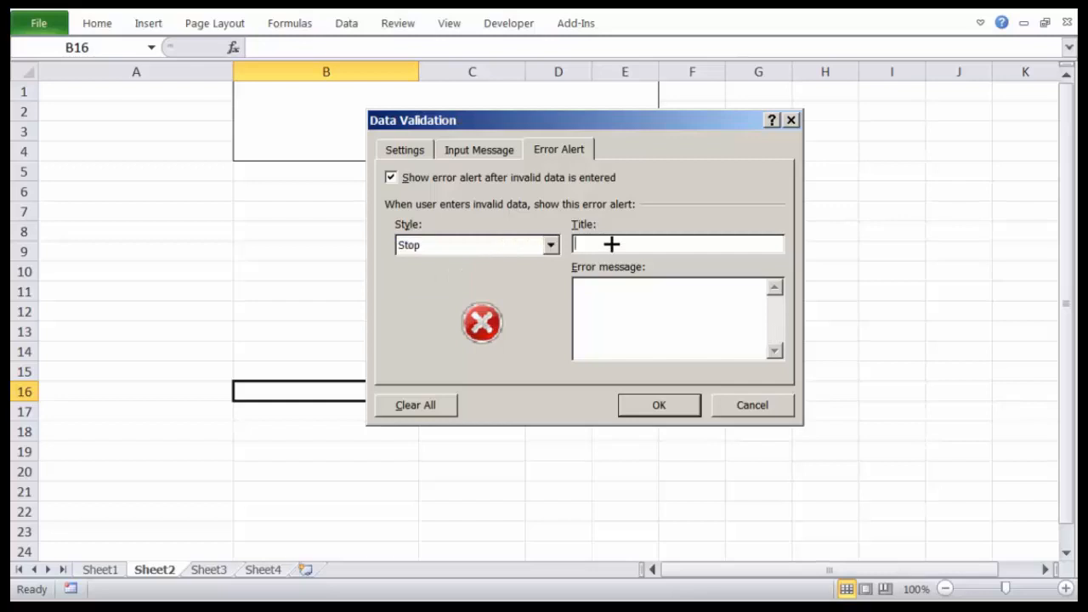
left_click(442, 245)
left_click(439, 274)
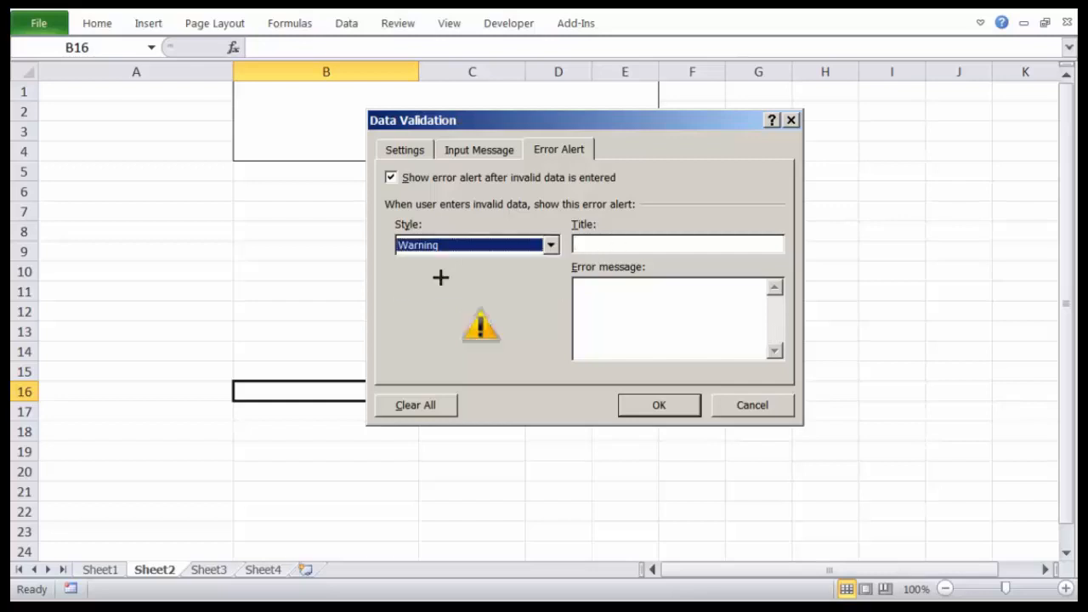
left_click(510, 248)
left_click(487, 286)
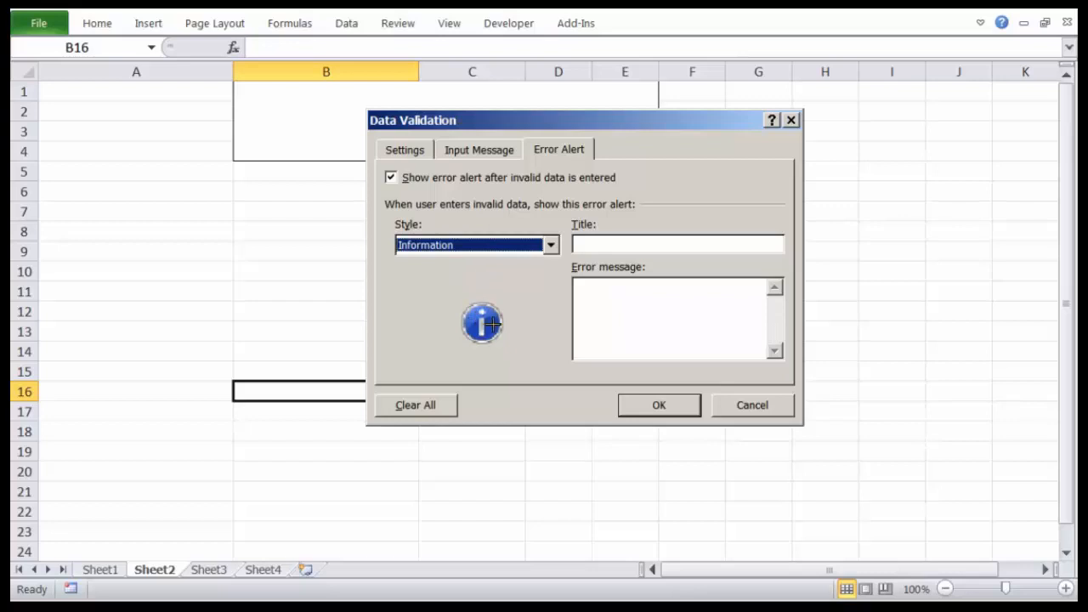
left_click(493, 246)
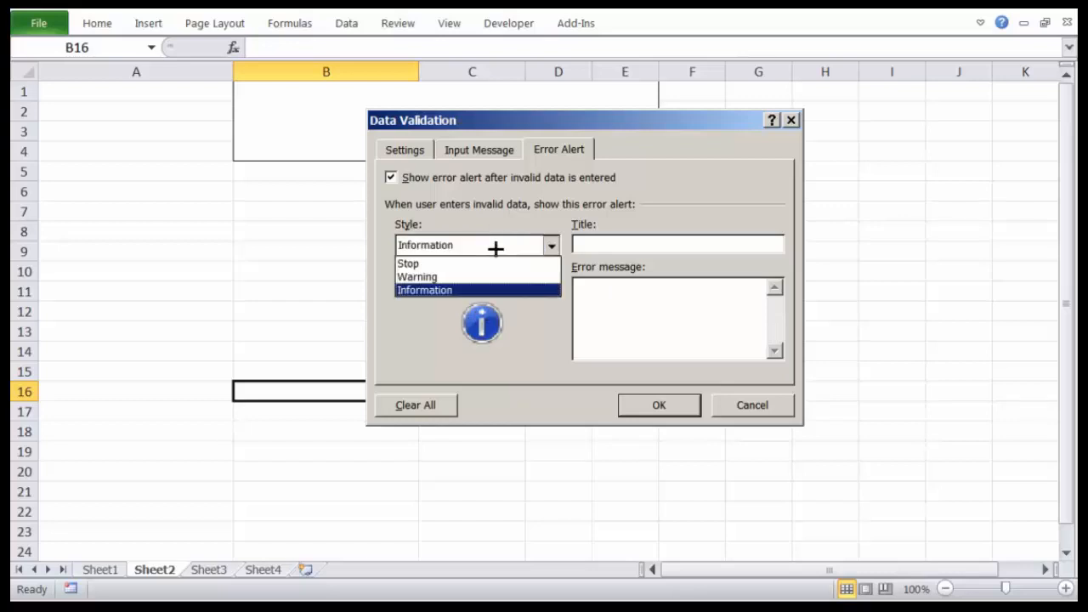
left_click(473, 279)
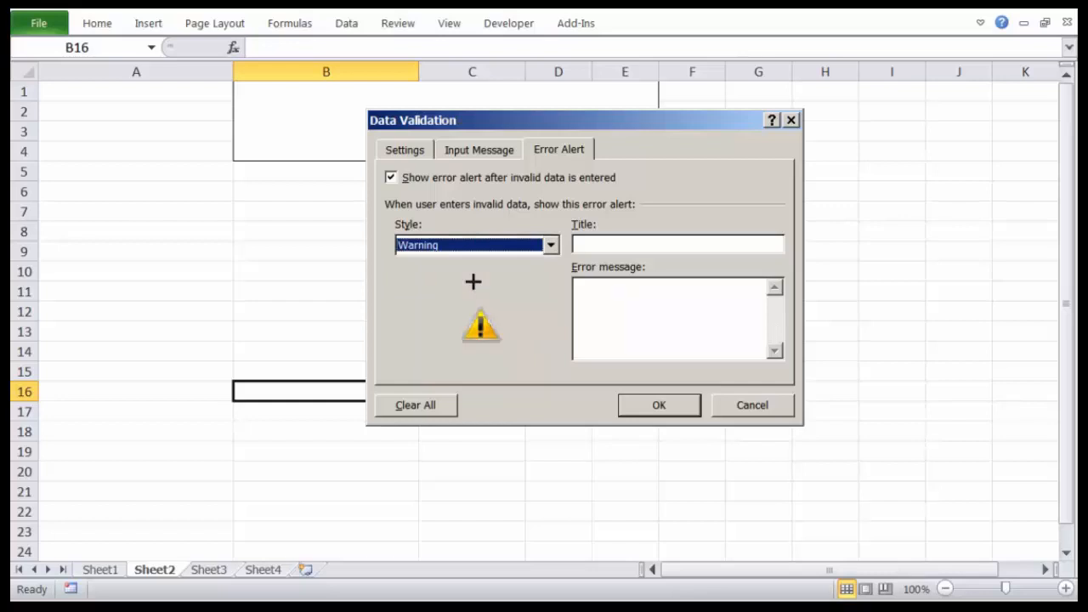
- Set the error alert style to Stop and apply the validation rule to cell B16
left_click(478, 244)
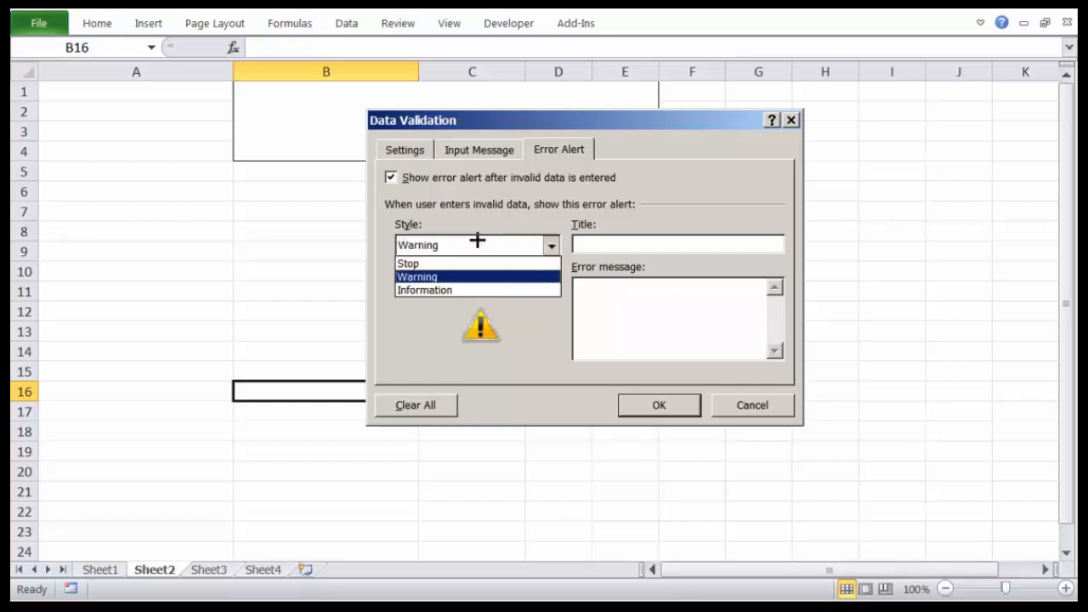
left_click(454, 258)
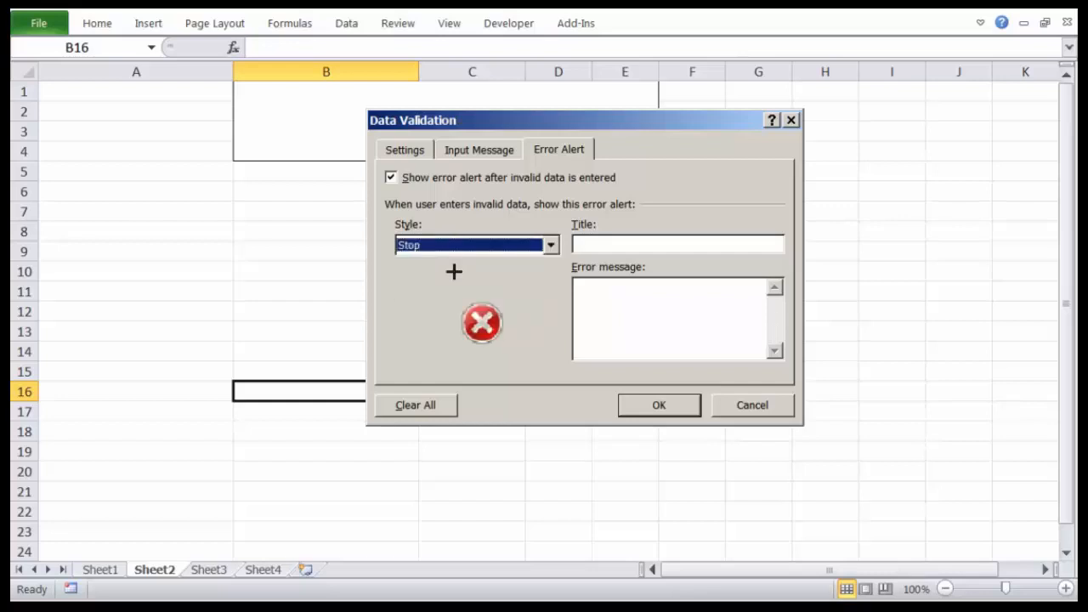
left_click(684, 402)
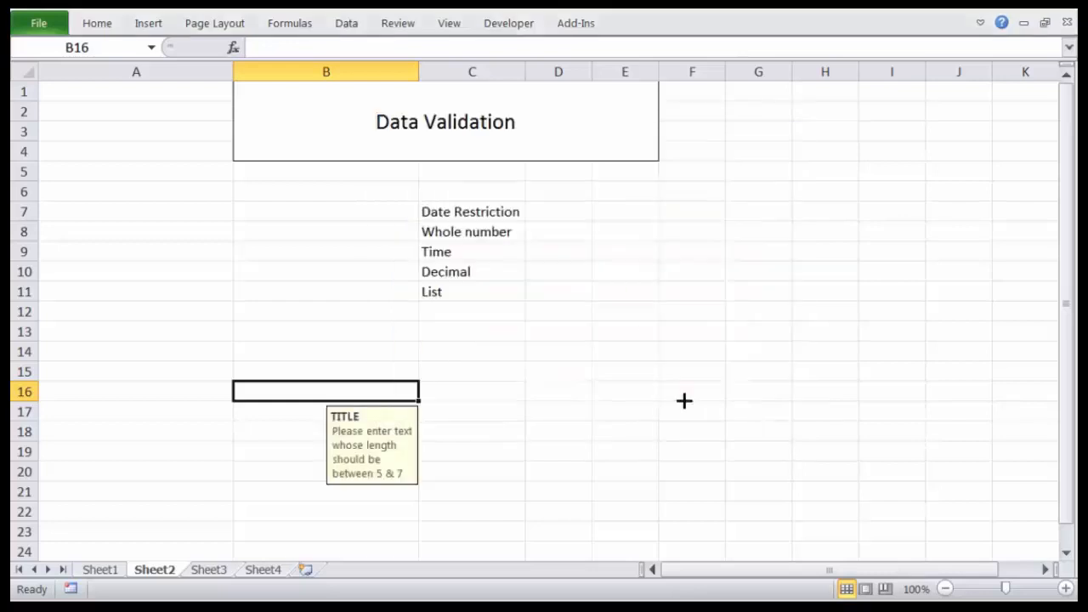
- Select other cells in row 16 and return to B16 to check when its input message is shown
left_click(821, 387)
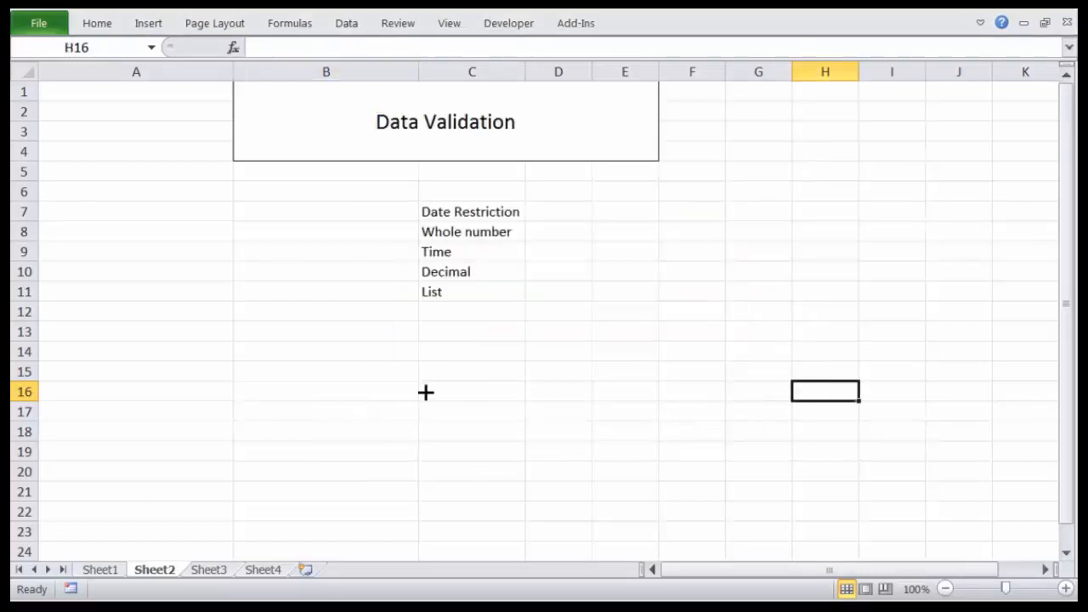
left_click(345, 396)
left_click(582, 383)
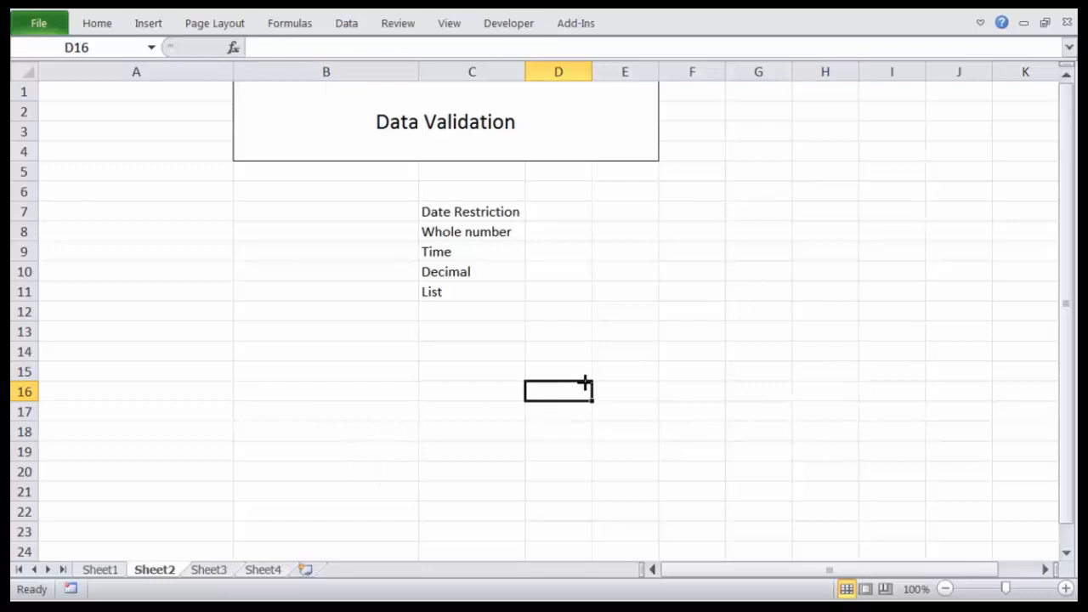
left_click(376, 395)
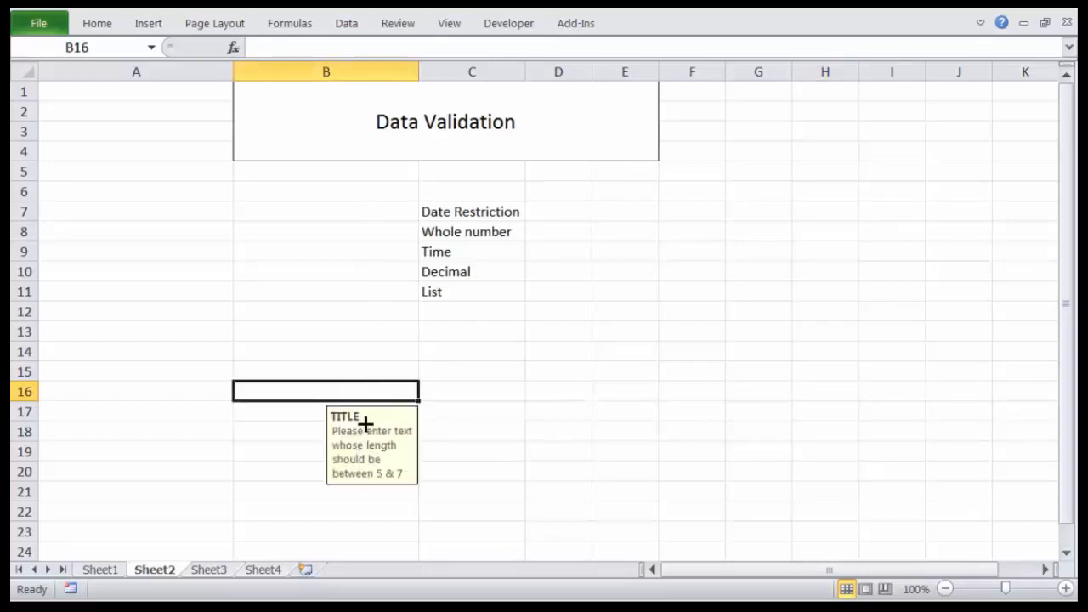
mouse_move(385, 416)
left_mouse_down()
mouse_move(428, 433)
mouse_move(423, 485)
left_mouse_up()
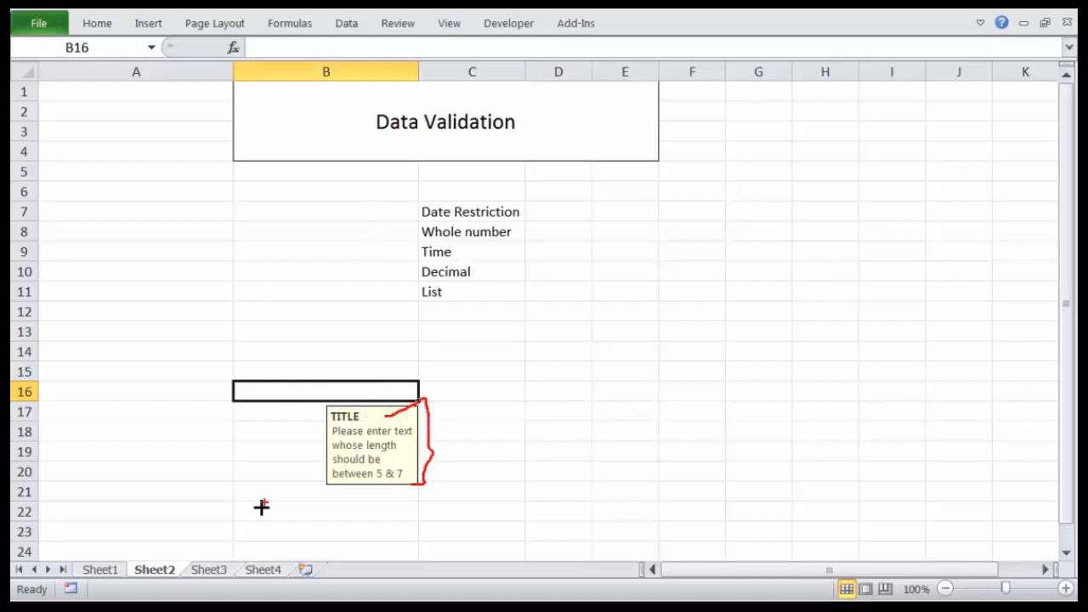
left_click(510, 388)
key("Right")
left_click(482, 387)
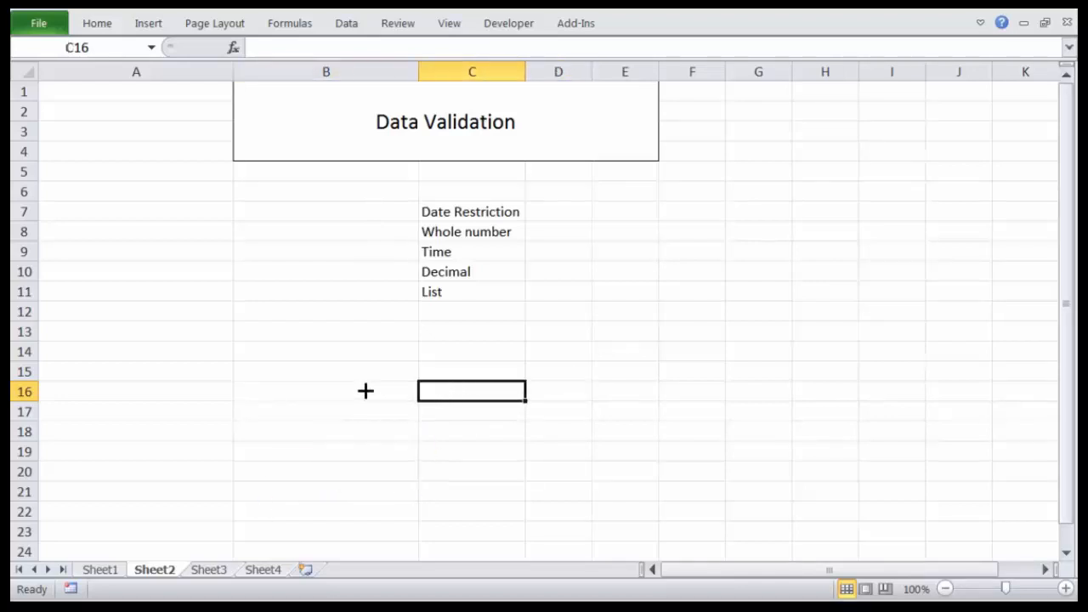
left_click(366, 390)
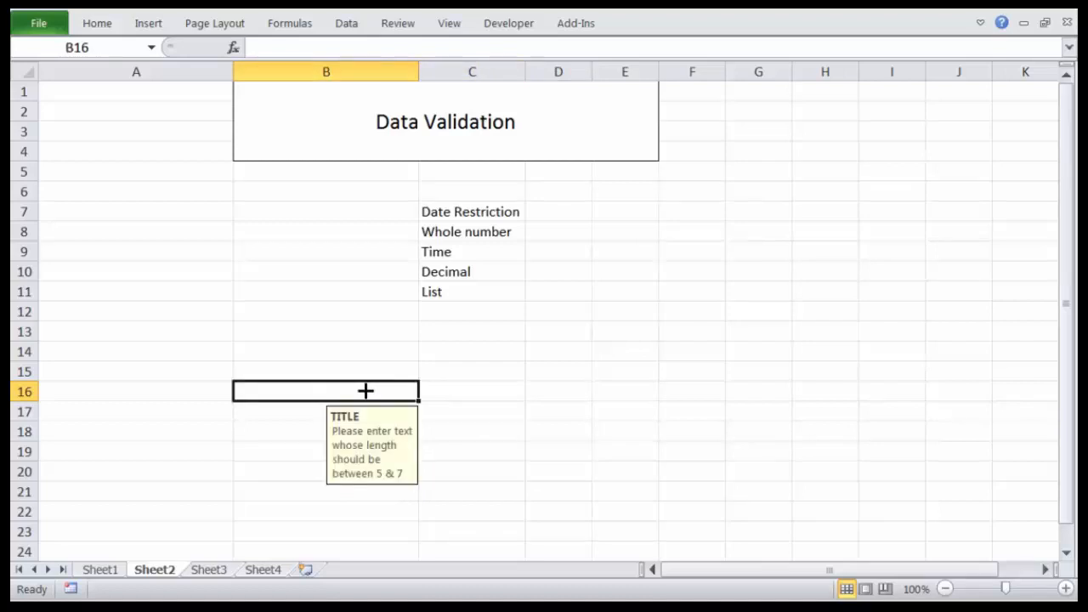
- Try to enter "ind" in cell B16 to test the minimum text length, and cancel the entry
double_click(366, 391)
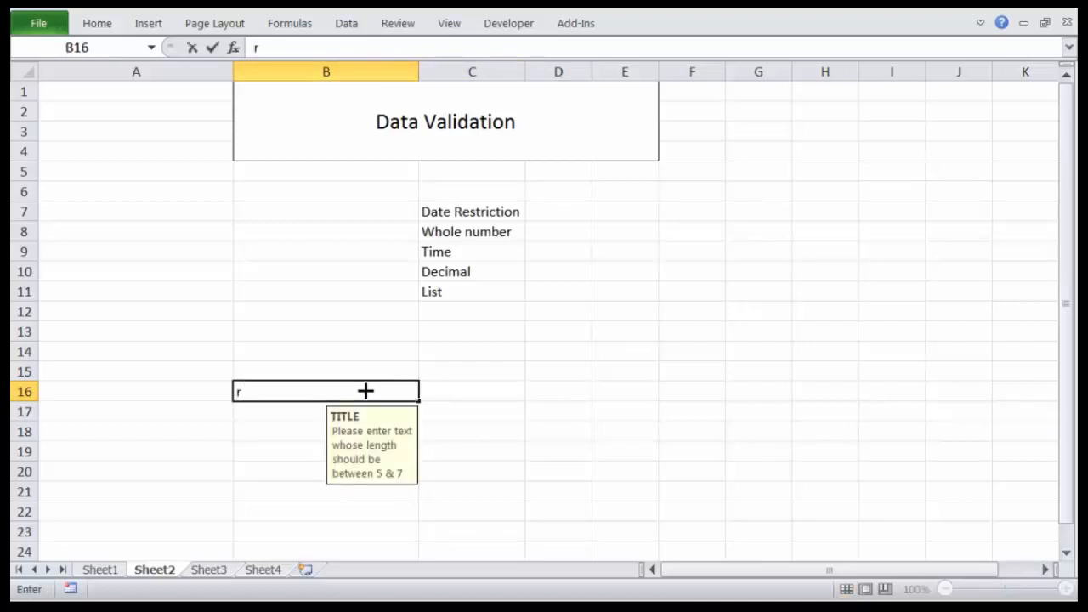
type("ind")
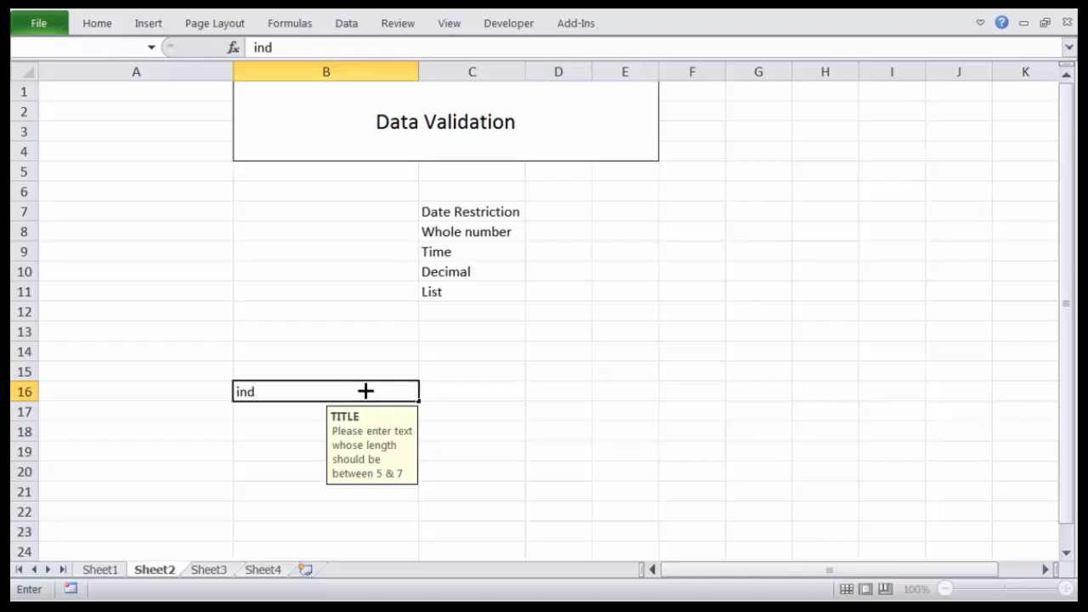
key("Return")
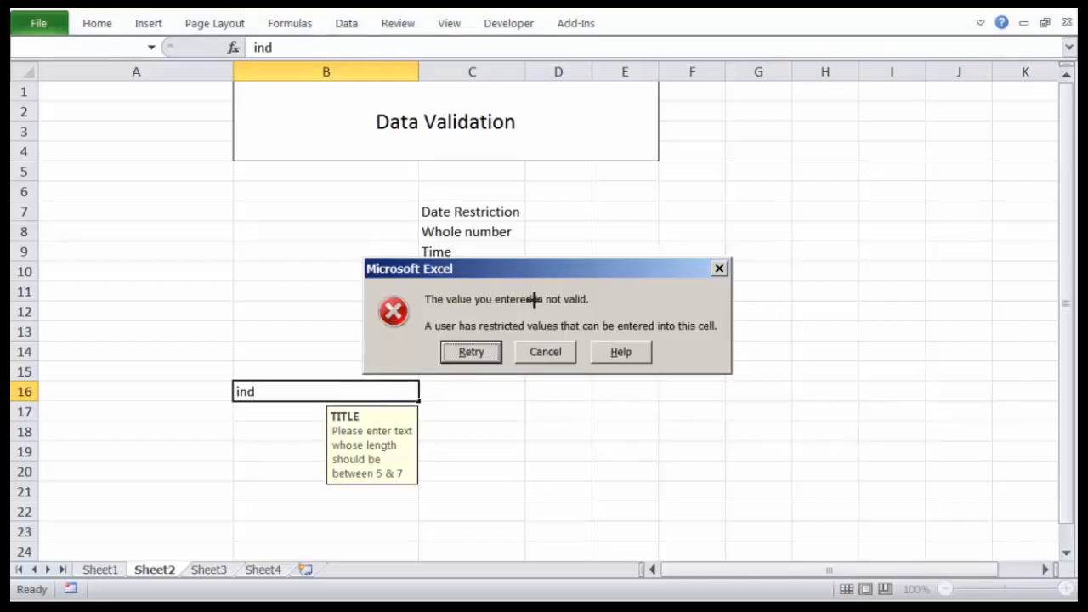
mouse_move(428, 292)
left_mouse_down()
mouse_move(403, 333)
mouse_move(364, 311)
left_mouse_up()
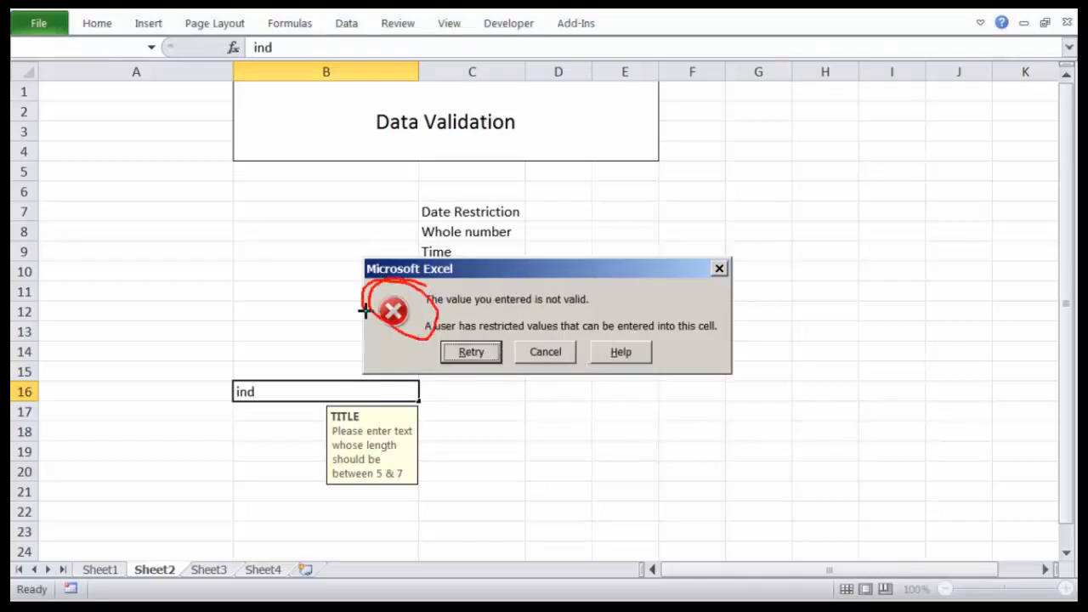
mouse_move(473, 305)
left_mouse_down()
mouse_move(564, 313)
mouse_move(550, 315)
mouse_move(587, 306)
left_mouse_up()
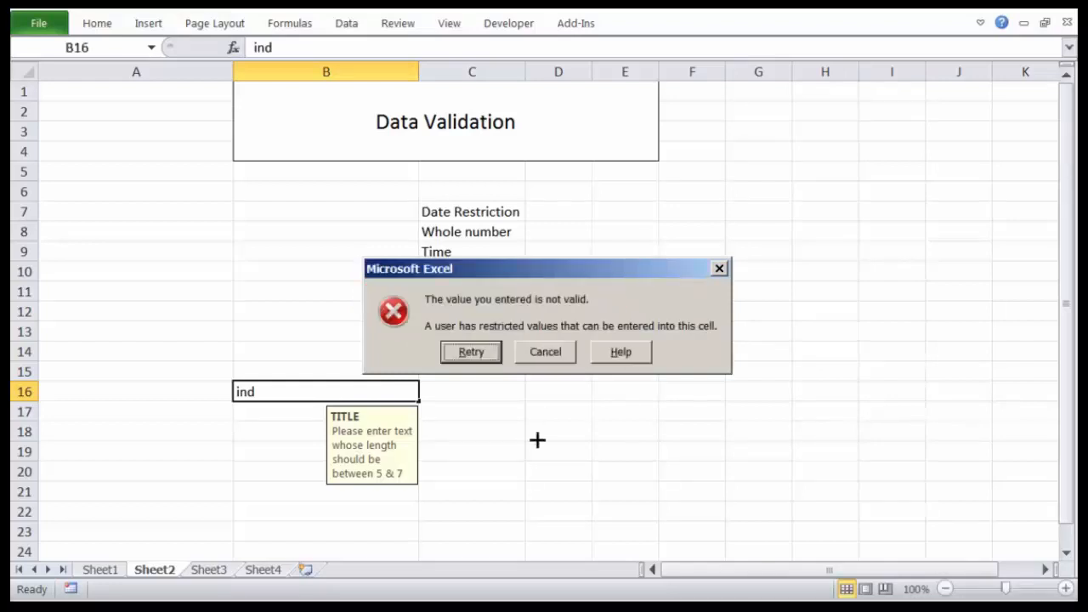
left_click(542, 349)
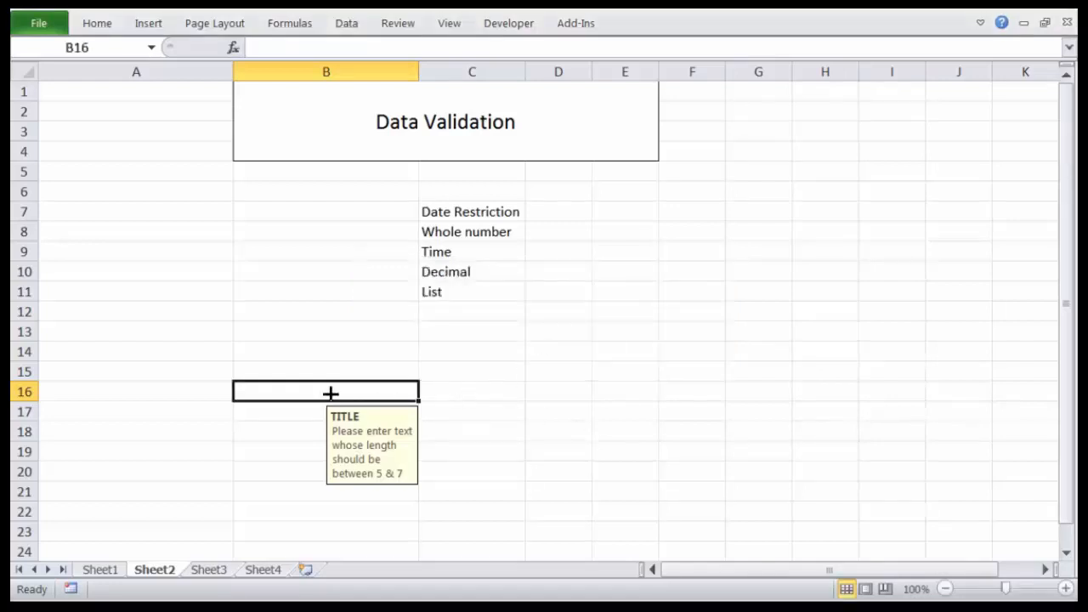
- Enter "india" in cell B16, and try extending it to "india is good" to test the maximum text length
type("india")
key("Return")
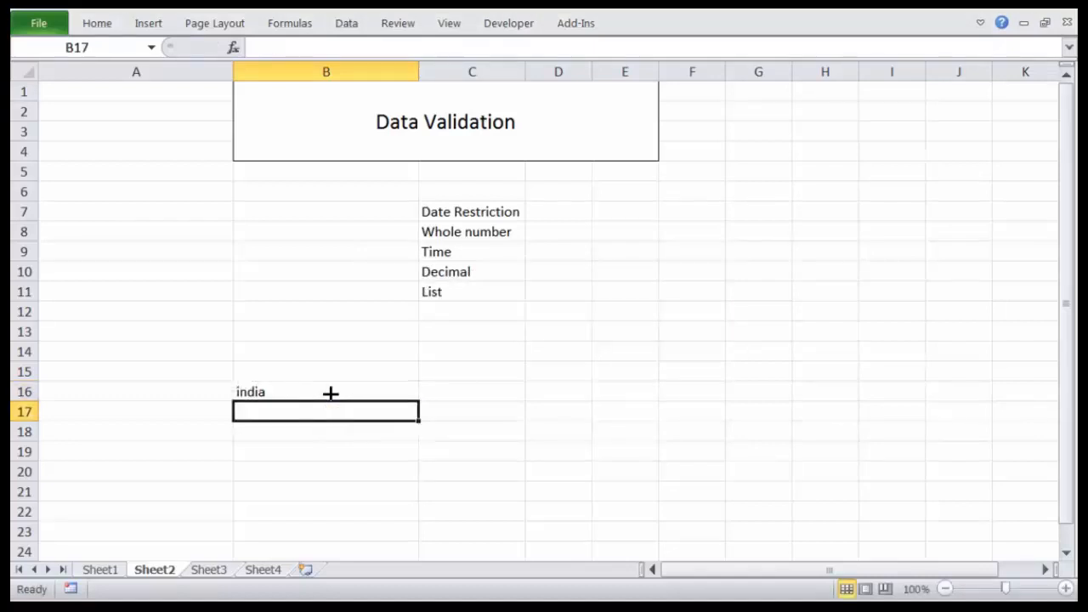
left_click(331, 393)
double_click(331, 393)
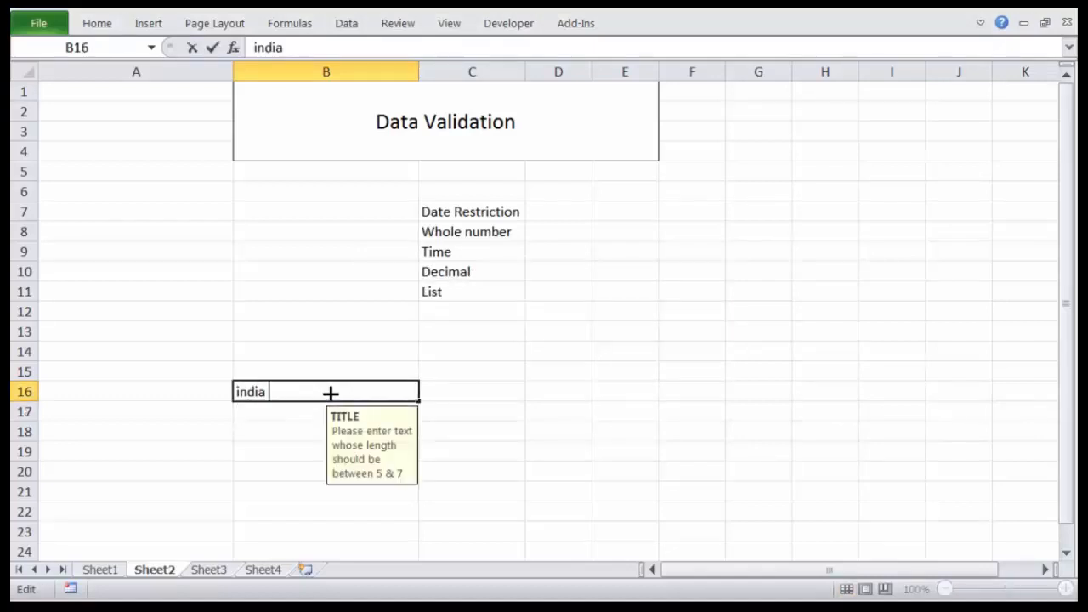
type("is go")
key("Return")
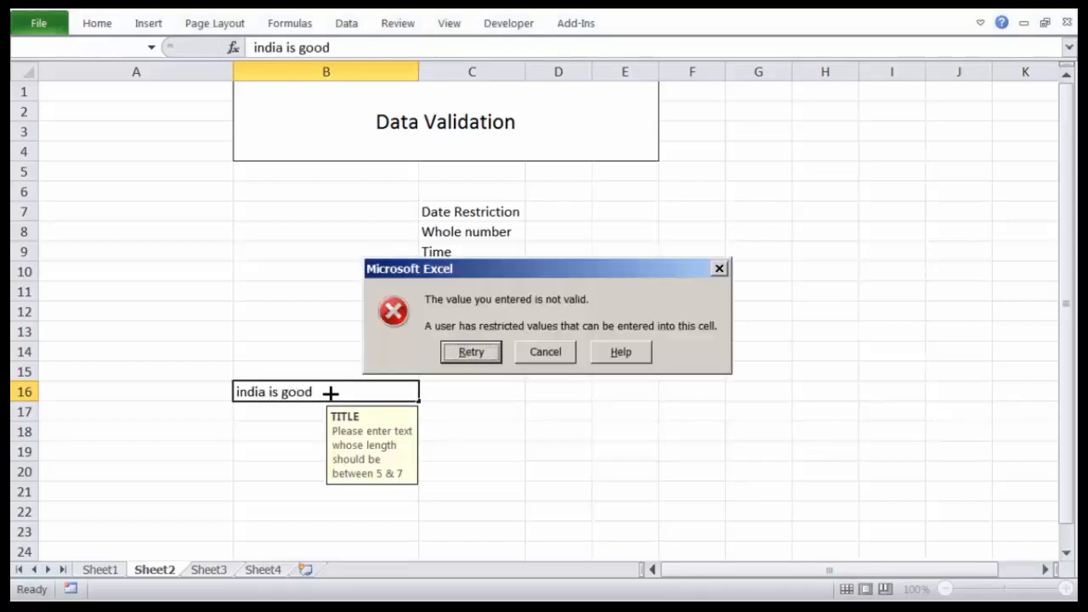
key("Escape")
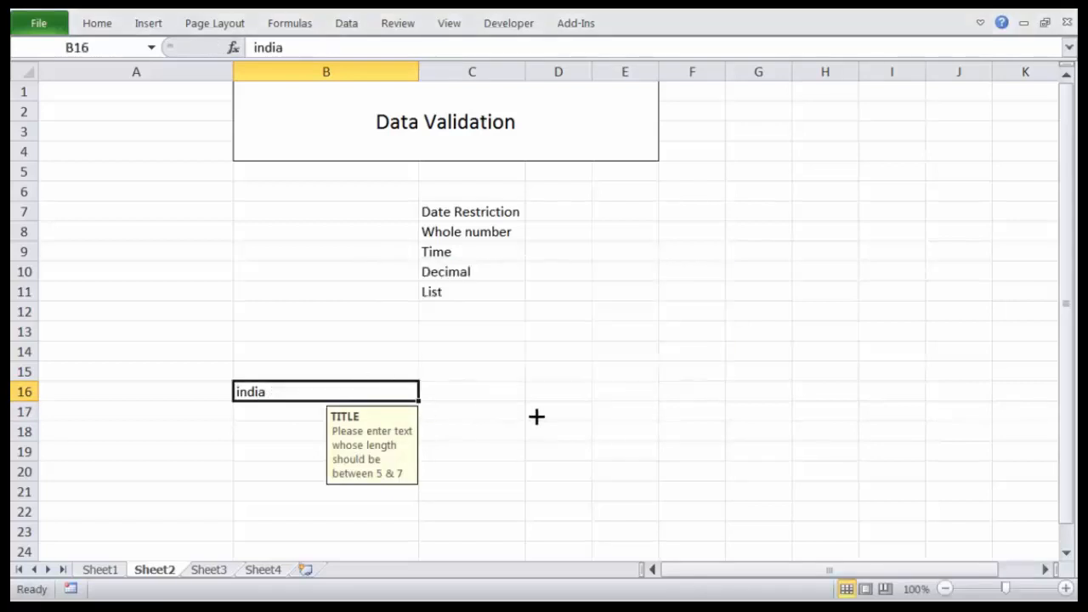
left_click(537, 416)
- Change the validation rule of cell B16 to a text length greater than or equal to 5
left_click(316, 394)
left_click(336, 23)
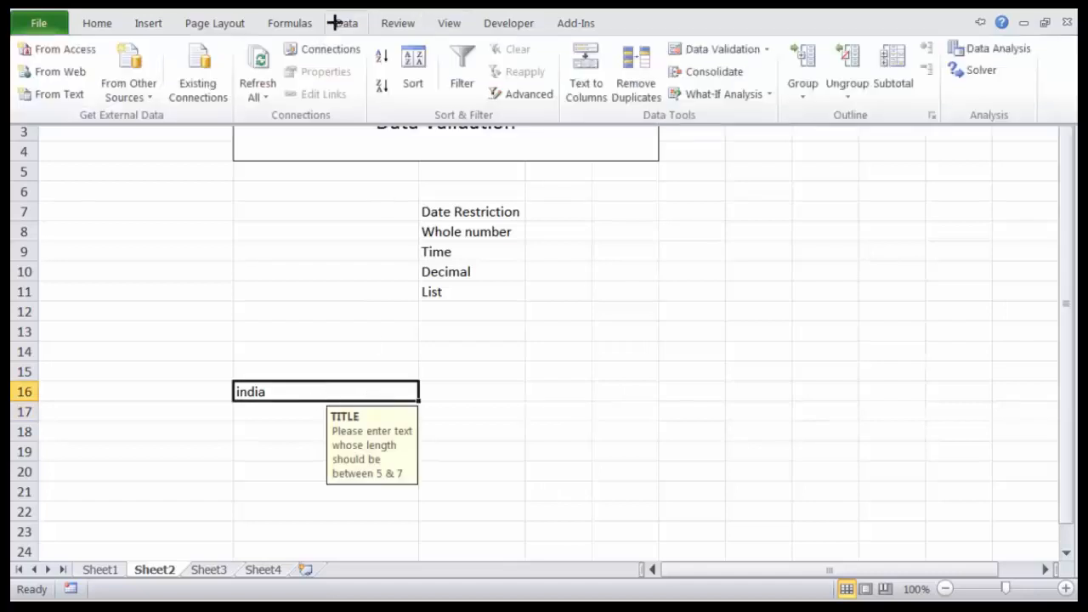
left_click(717, 49)
left_click(408, 148)
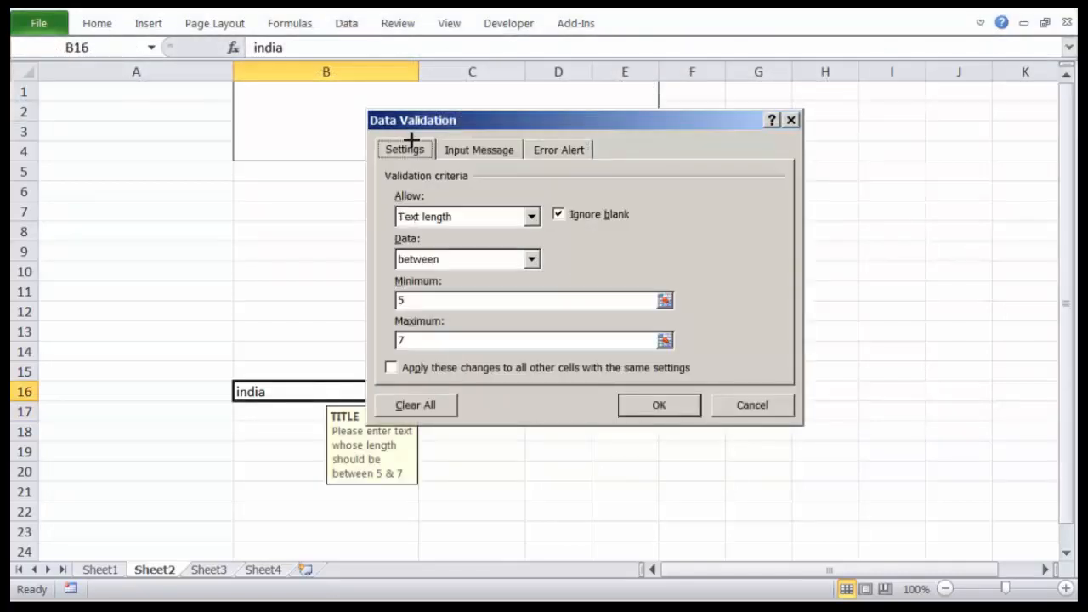
left_click(478, 266)
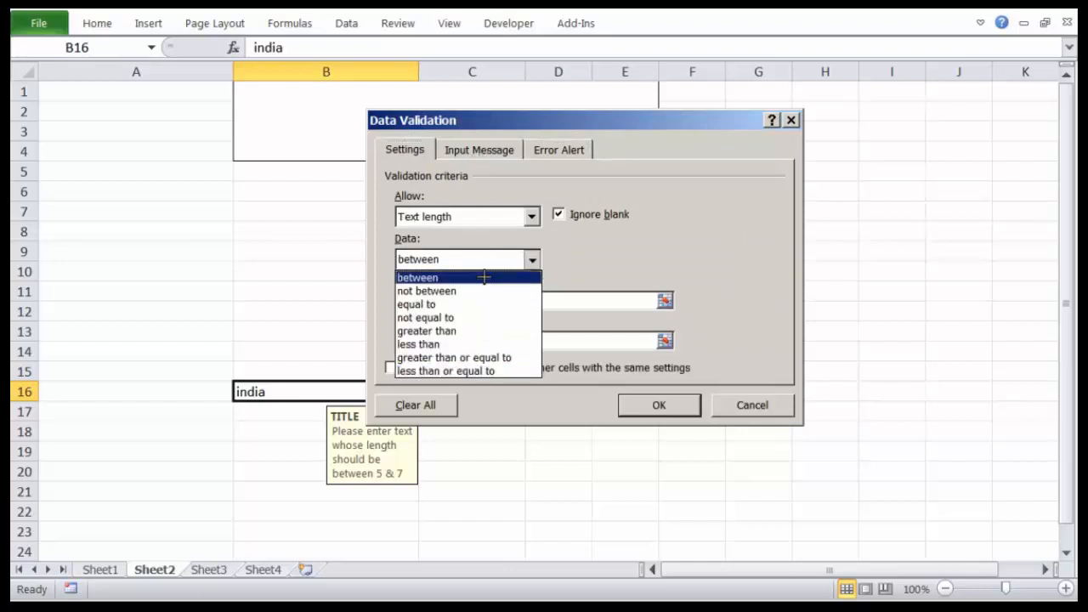
left_click(465, 357)
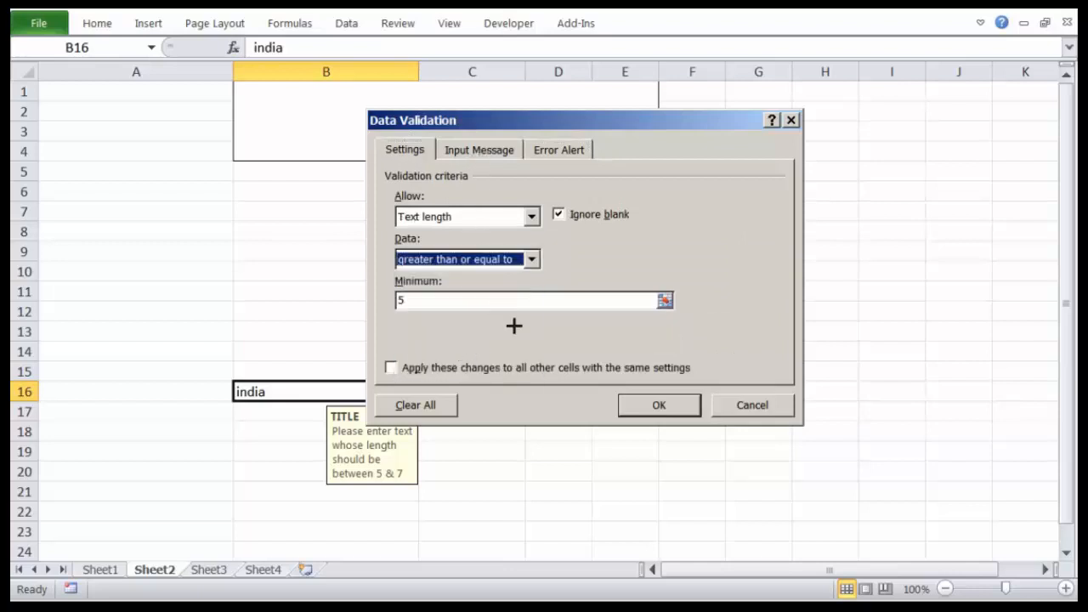
left_click(651, 403)
- Extend the text in cell B16 to "india is asadsa" to test the changed rule
double_click(346, 387)
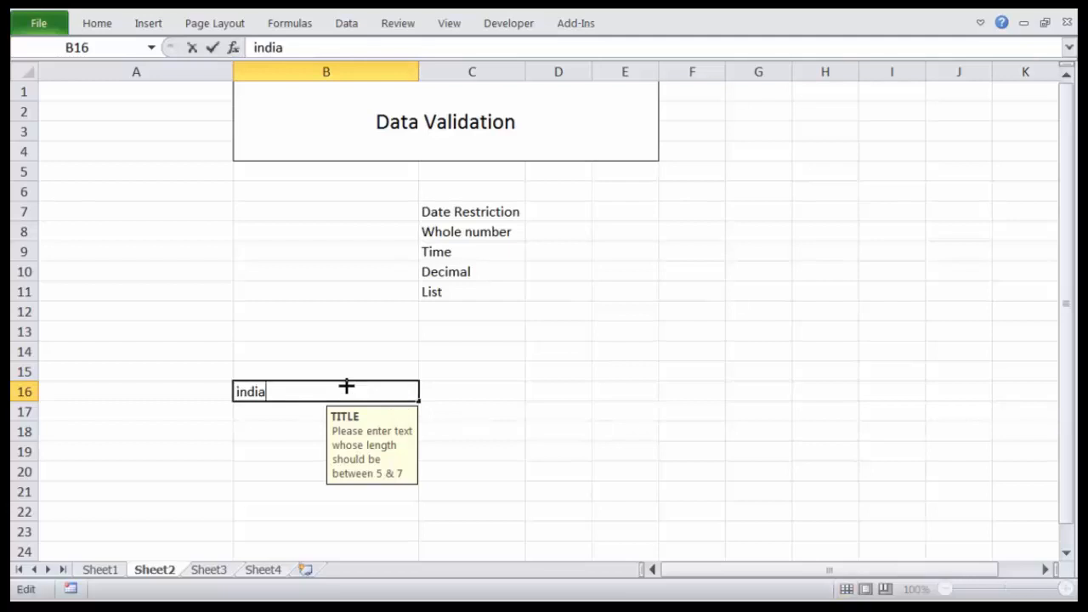
type("is asadsa")
key("Return")
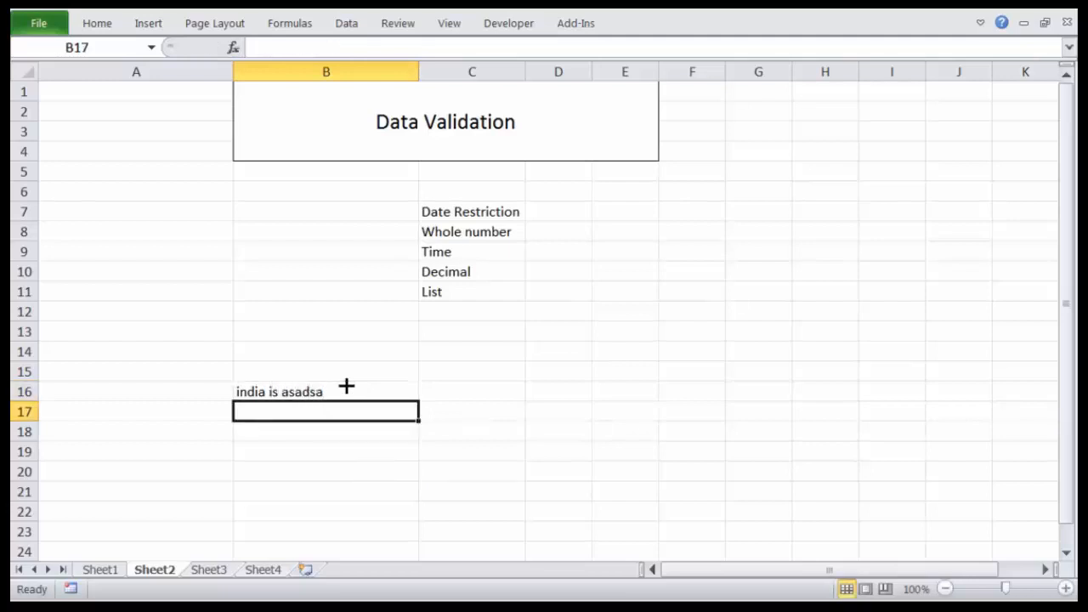
- Try to shorten the text in cell B16 to "indi", cancel the entry and reselect the cell
double_click(346, 387)
key("BackSpace")
key("BackSpace")
key("BackSpace")
key("BackSpace")
key("BackSpace")
key("BackSpace")
key("BackSpace")
key("BackSpace")
key("BackSpace")
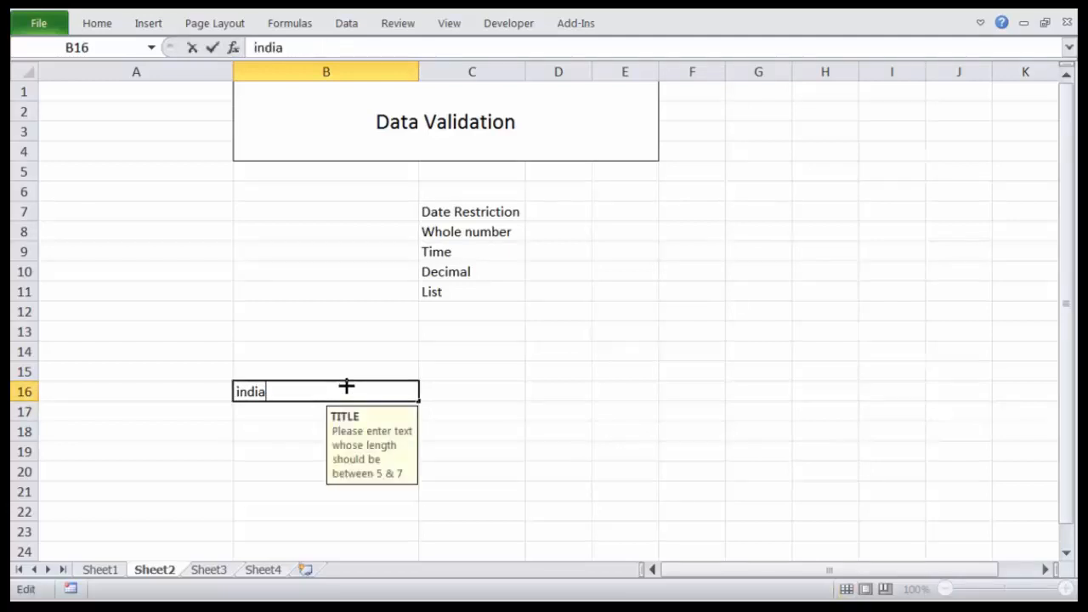
key("Return")
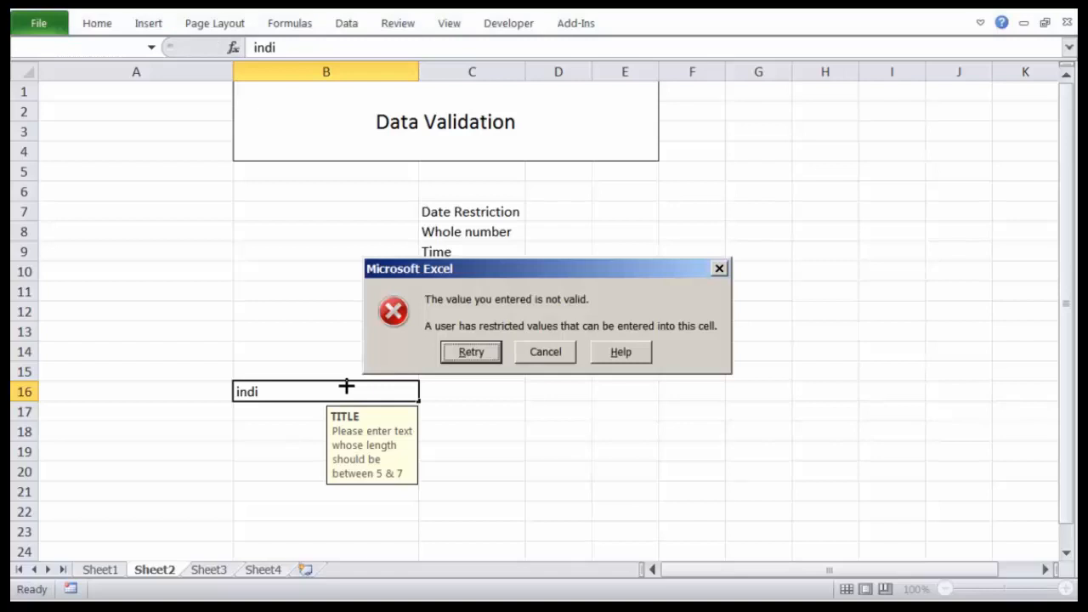
key("Escape")
left_click(573, 410)
left_click(313, 384)
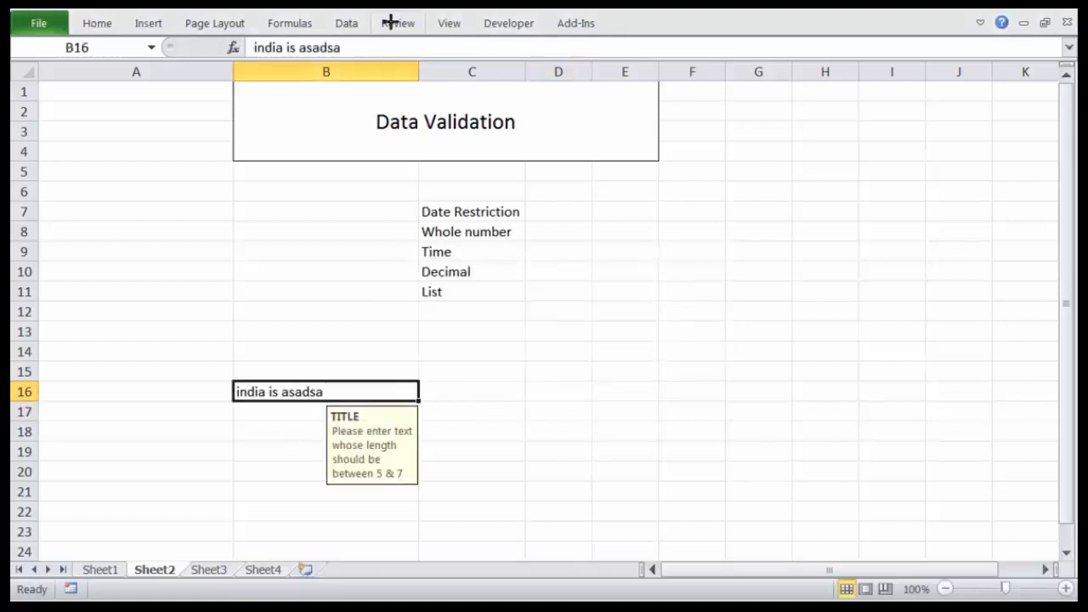
- Change the allowed type in the data validation of cell B16 to Decimal
left_click(347, 23)
left_click(685, 51)
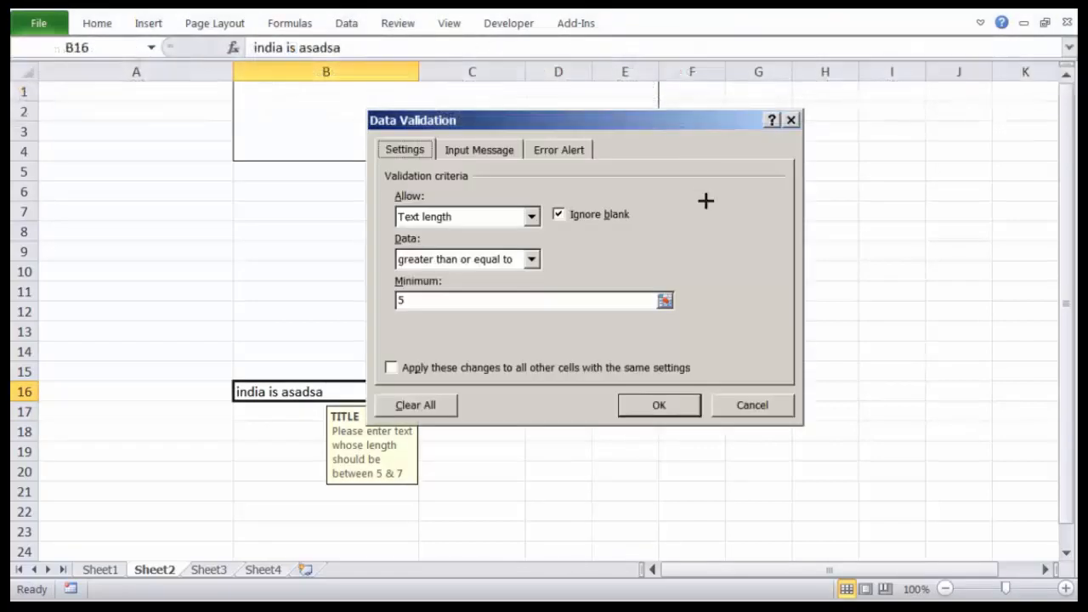
left_click(512, 222)
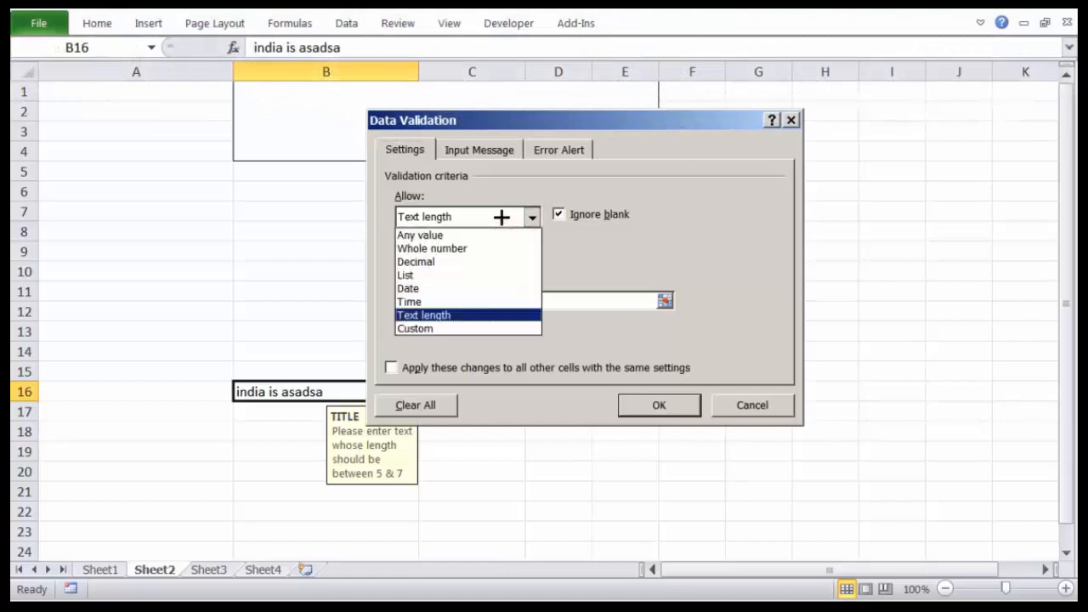
left_click(473, 248)
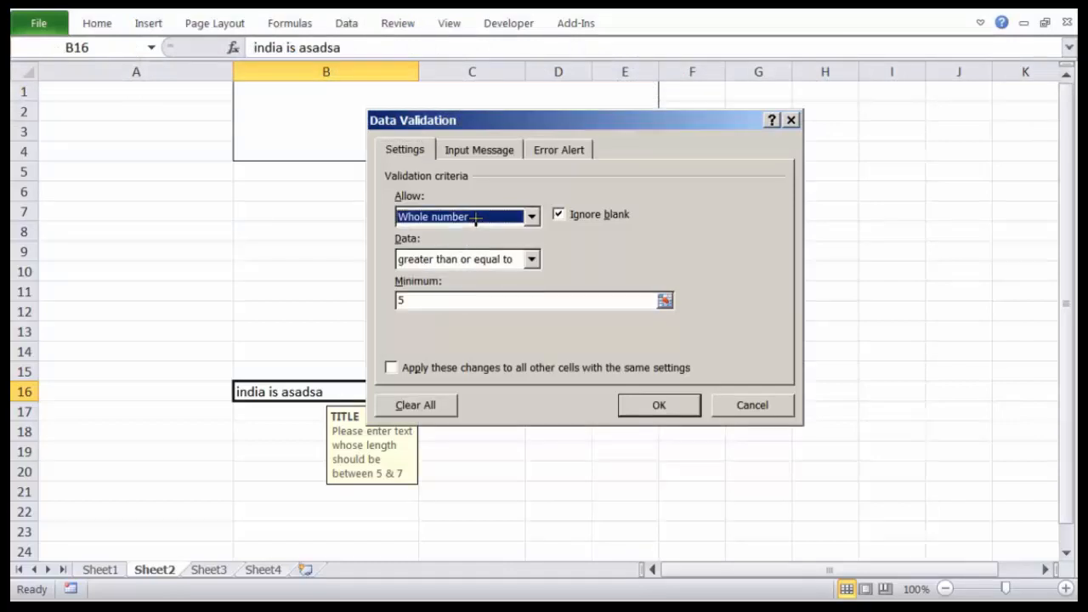
left_click_drag(490, 216, 534, 185)
left_click(527, 216)
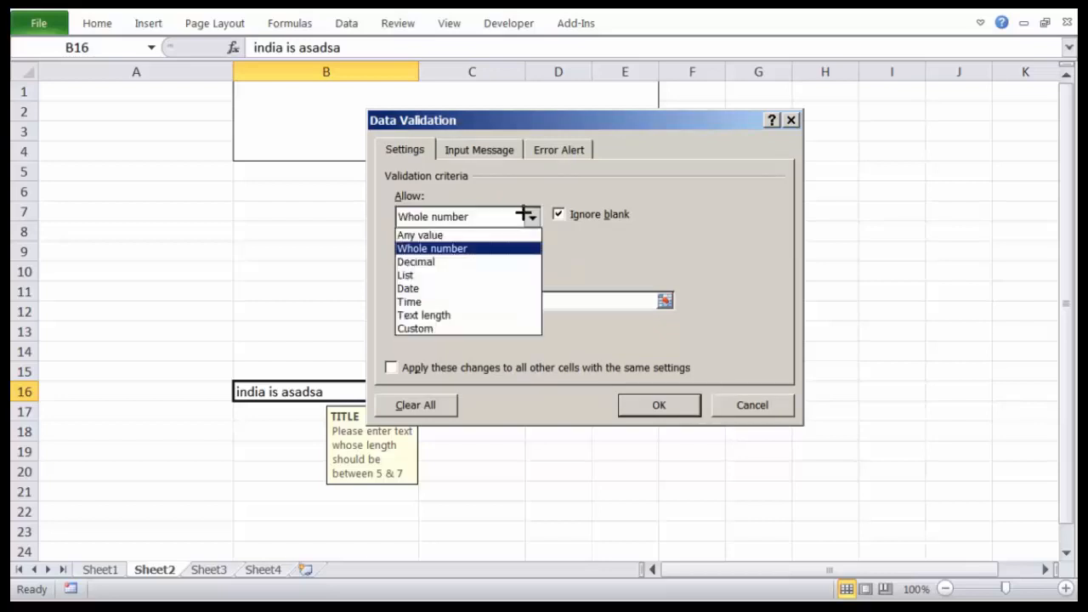
left_click(493, 260)
left_click(498, 261)
left_click(500, 263)
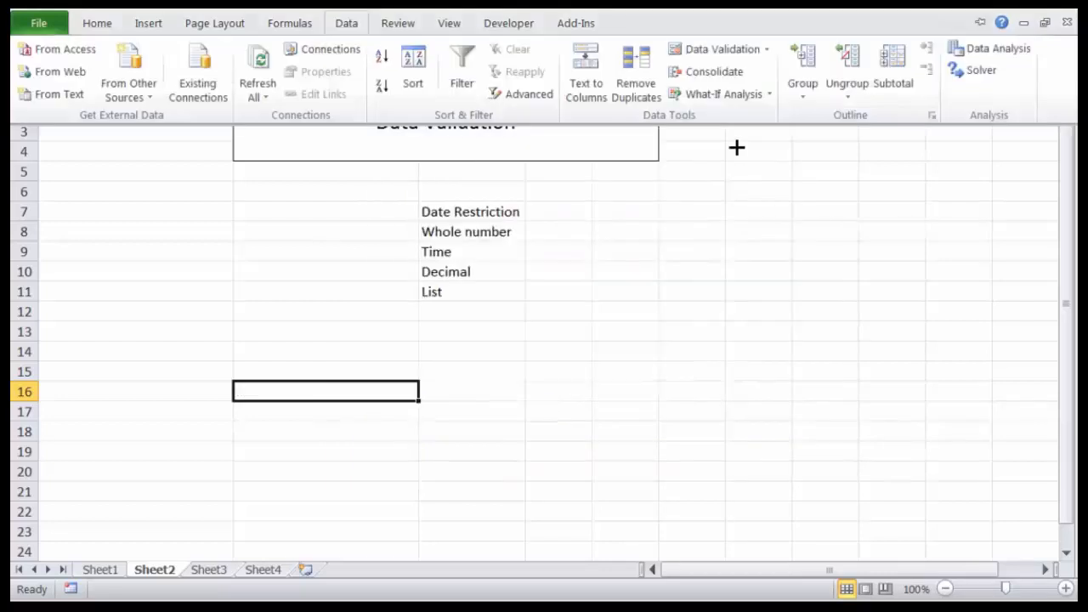
- Reopen the data validation of cell B16 and review its decimal criteria, marking the allowed type and value
left_click(714, 48)
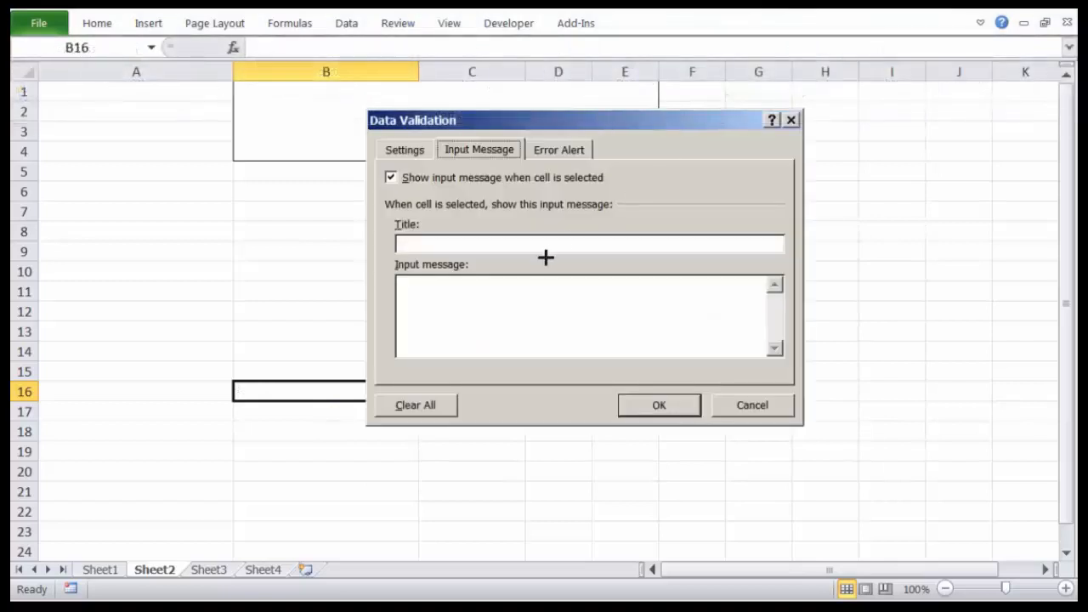
left_click(409, 147)
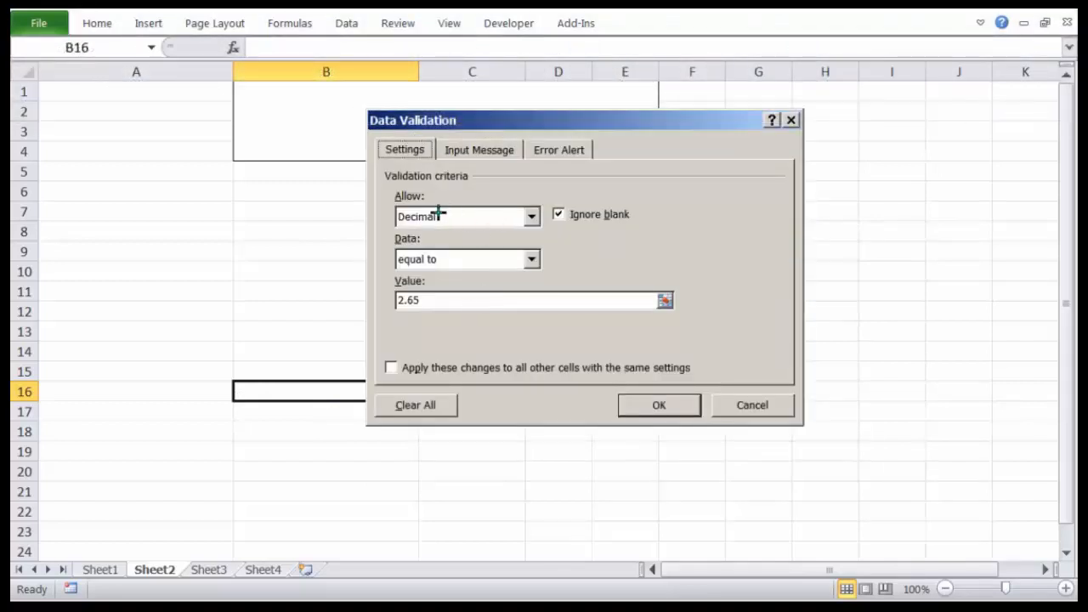
mouse_move(438, 204)
left_mouse_down()
mouse_move(390, 224)
mouse_move(447, 198)
left_mouse_up()
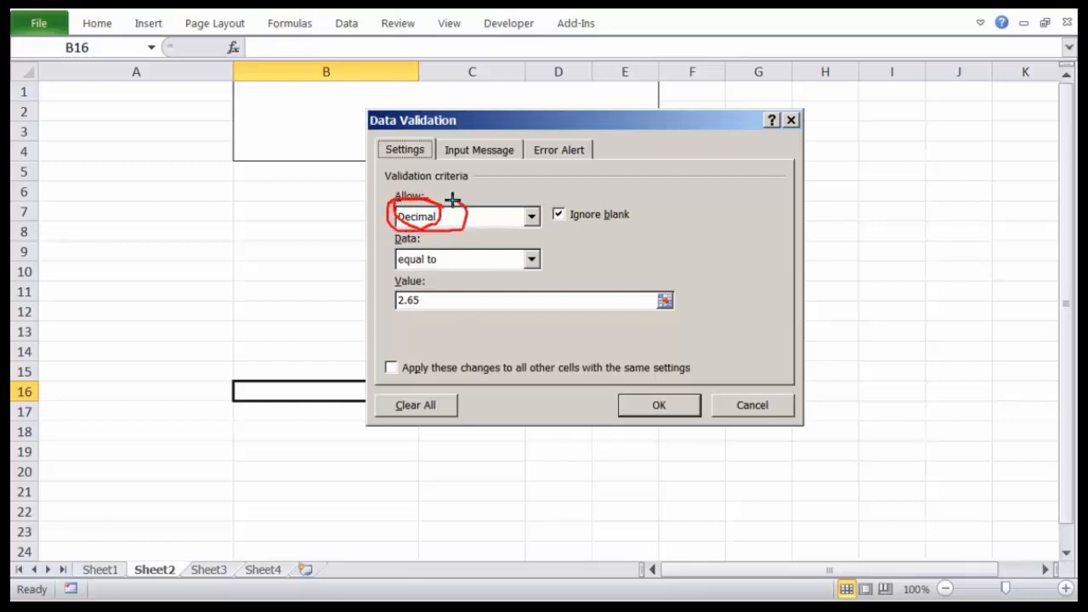
mouse_move(440, 297)
left_mouse_down()
mouse_move(396, 287)
mouse_move(443, 299)
left_mouse_up()
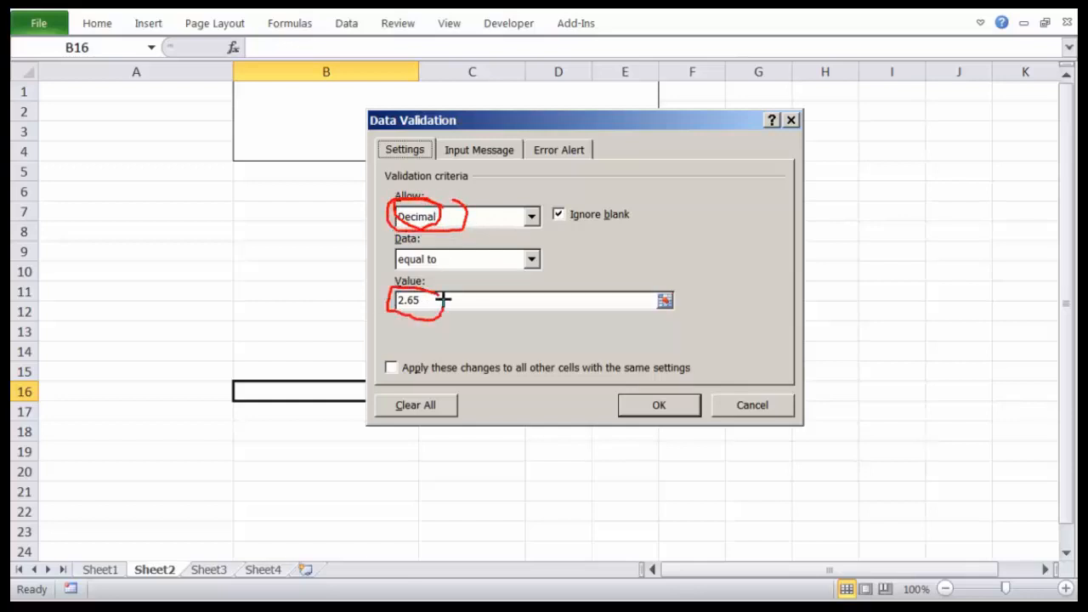
key("e")
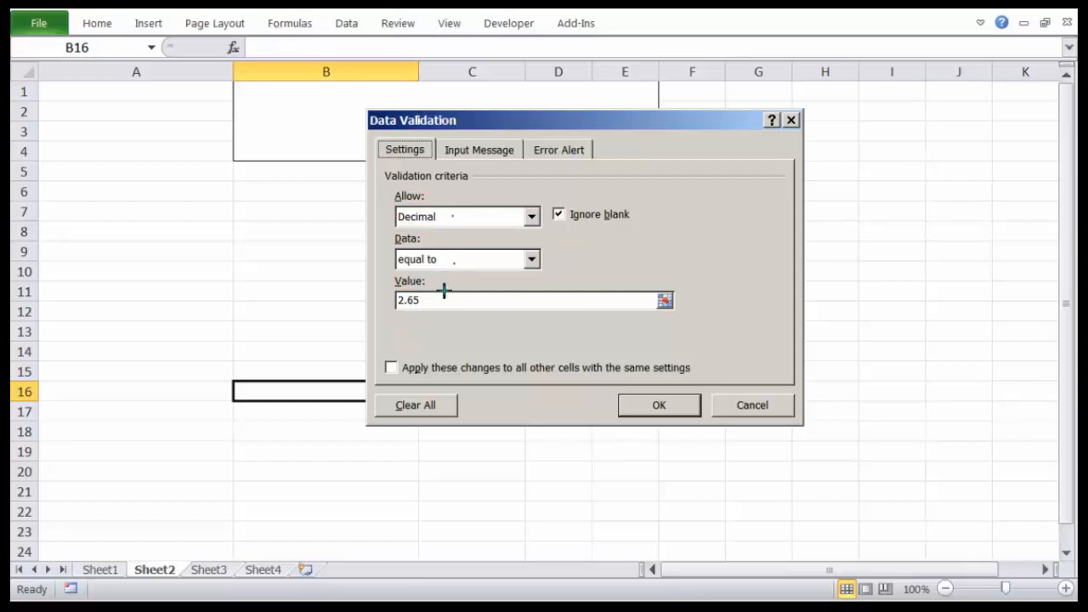
mouse_move(444, 292)
left_mouse_down()
mouse_move(388, 301)
mouse_move(440, 304)
mouse_move(426, 291)
left_mouse_up()
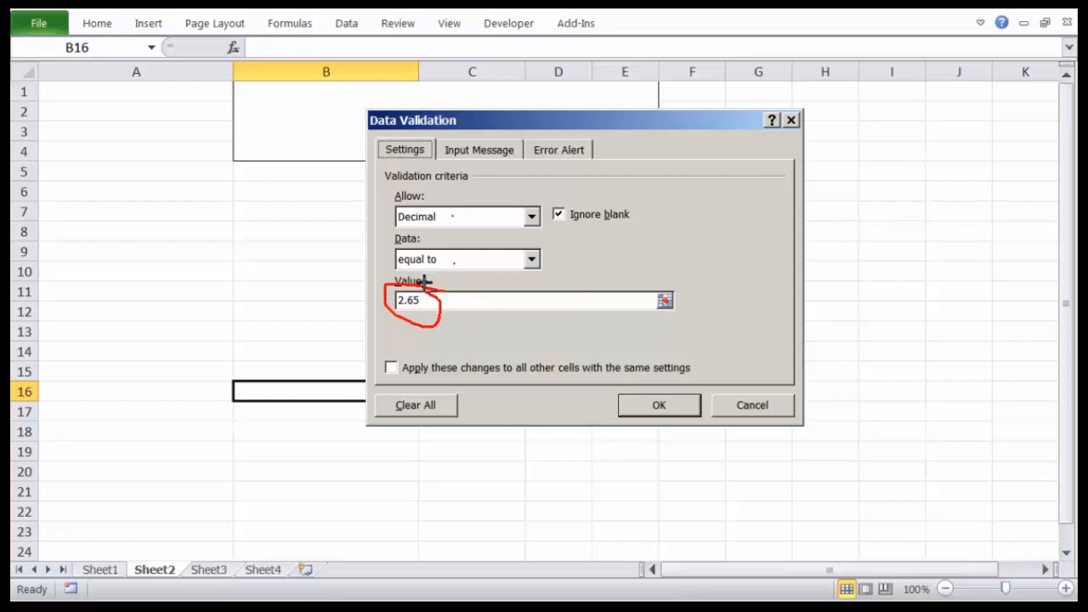
key("e")
- Add the input message "ensure value equal to 2.65" to cell B16's validation and reselect the cell to show it
left_click(491, 151)
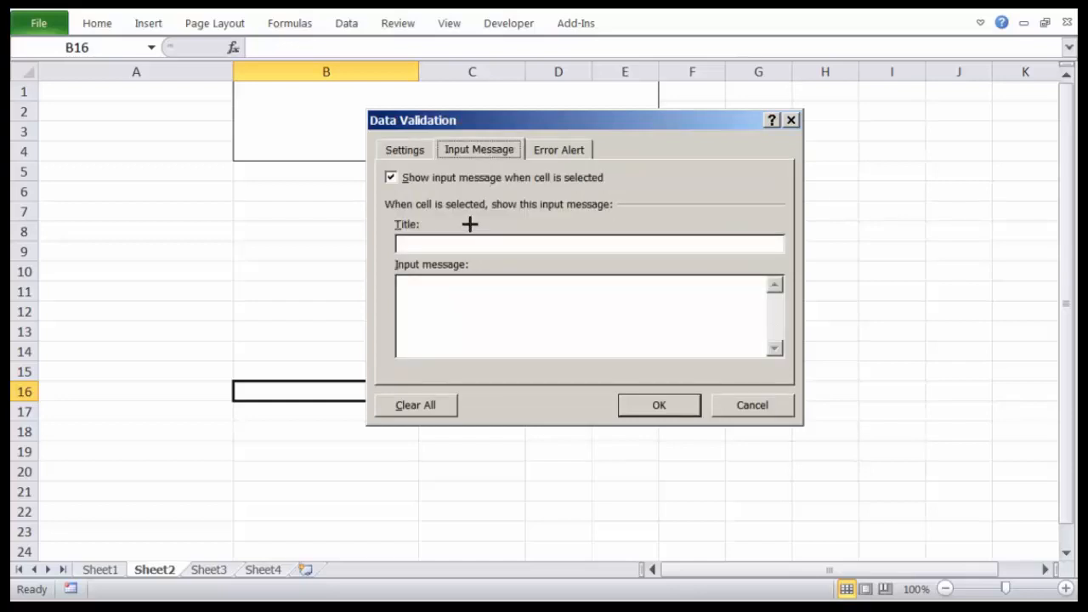
left_click(436, 243)
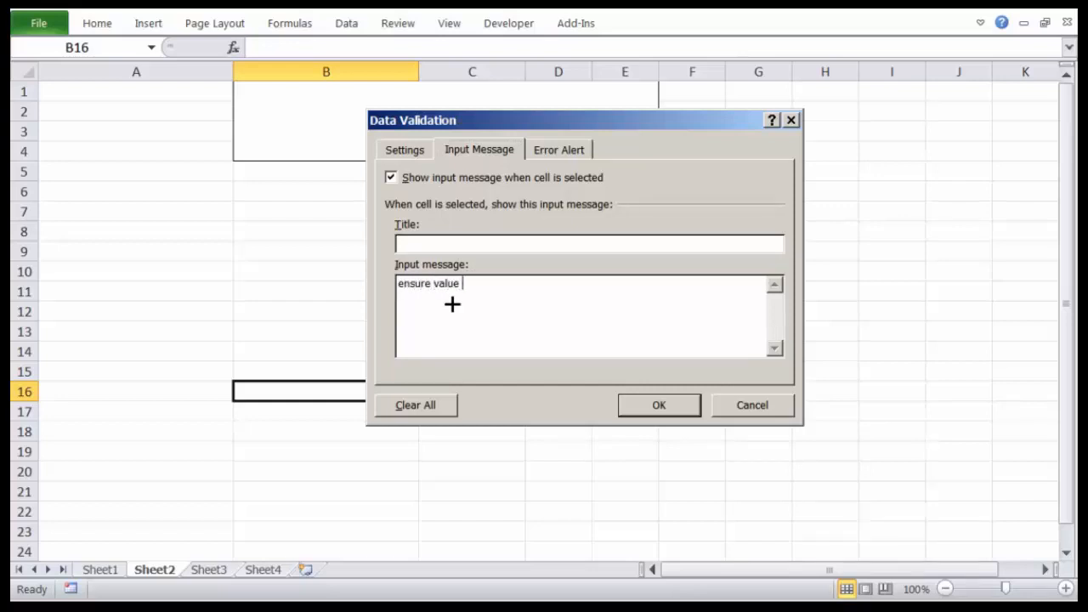
type("l to 2.65")
left_click(660, 405)
left_click(697, 450)
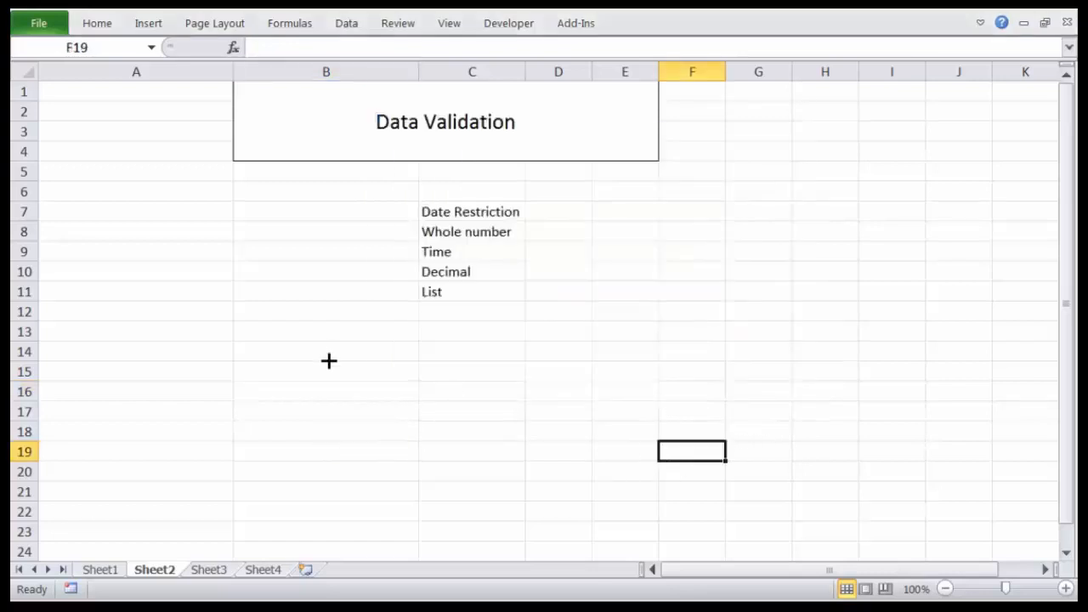
left_click(337, 389)
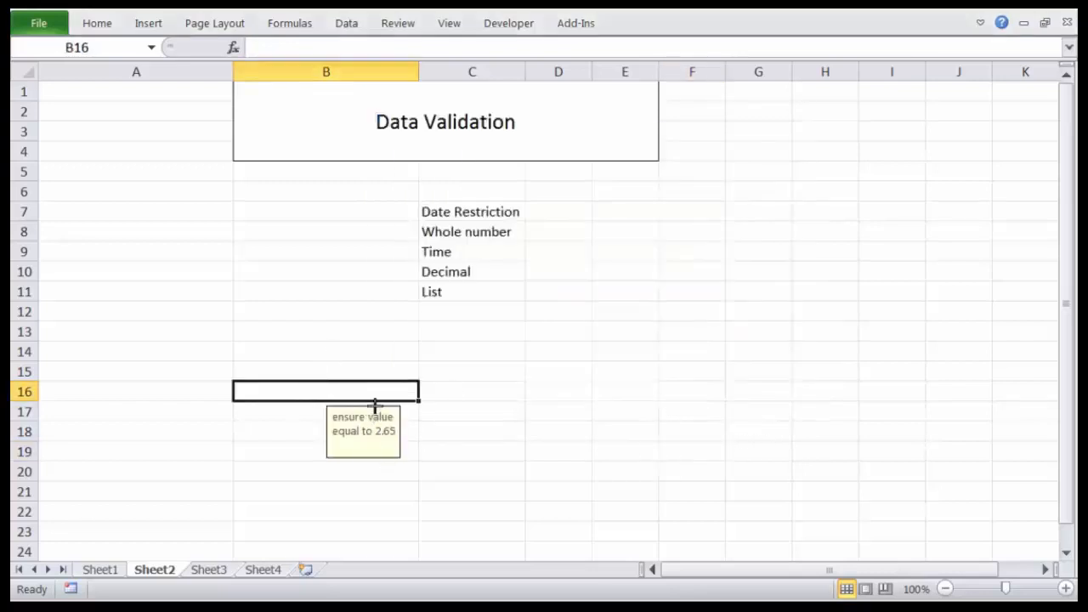
- Try to enter 2.1 in cell B16 to test the decimal rule, and retry the entry
type("2.1")
key("Return")
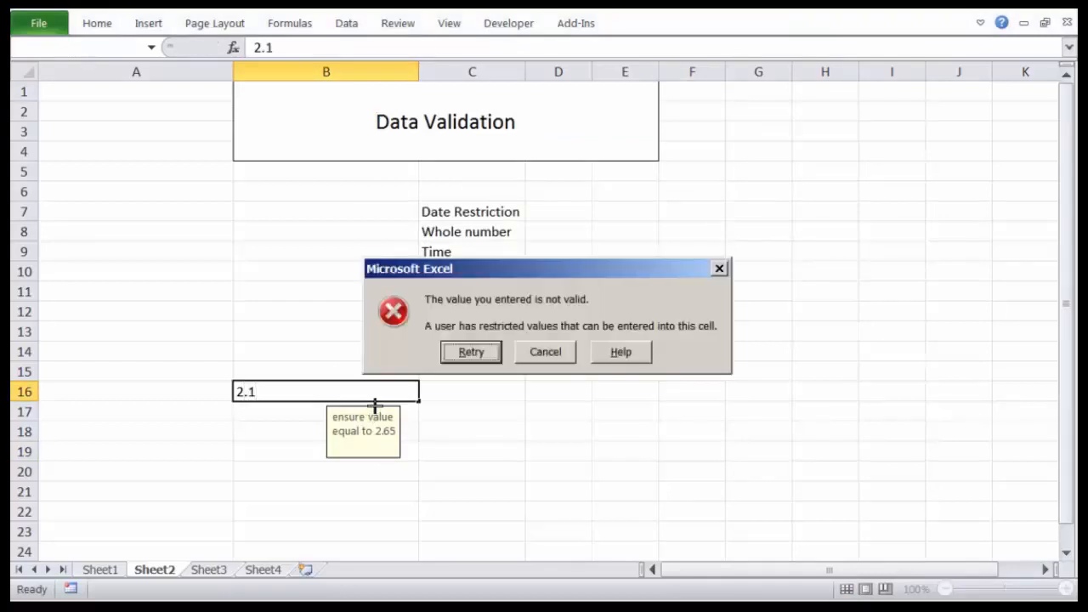
key("Return")
key("BackSpace")
- Try to enter 2.6 in cell B16 as a second test value and cancel the entry
type("2.")
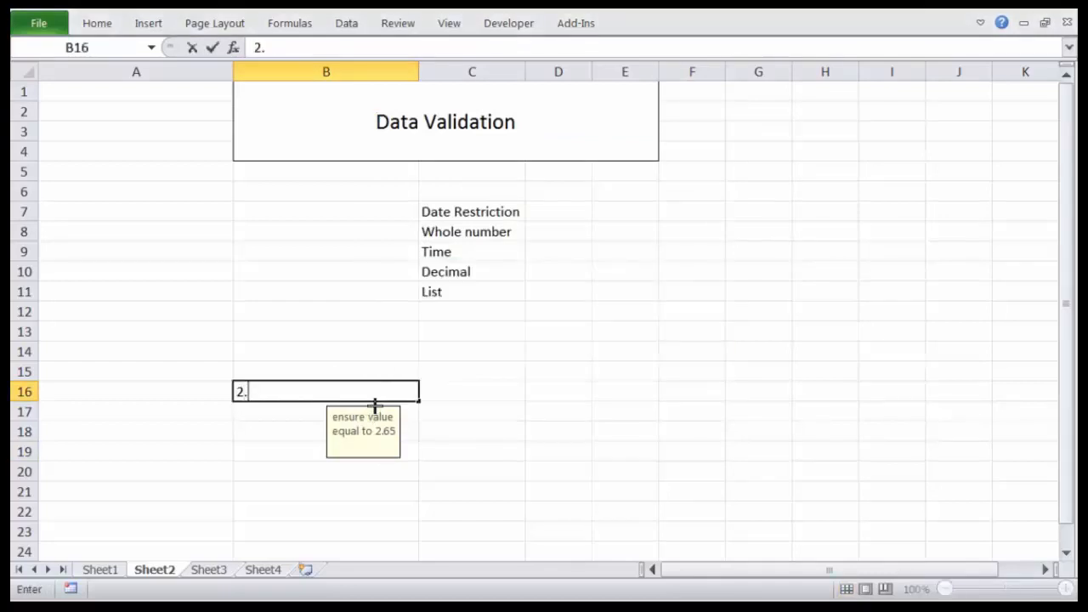
type("6")
key("Return")
key("Tab")
key("Tab")
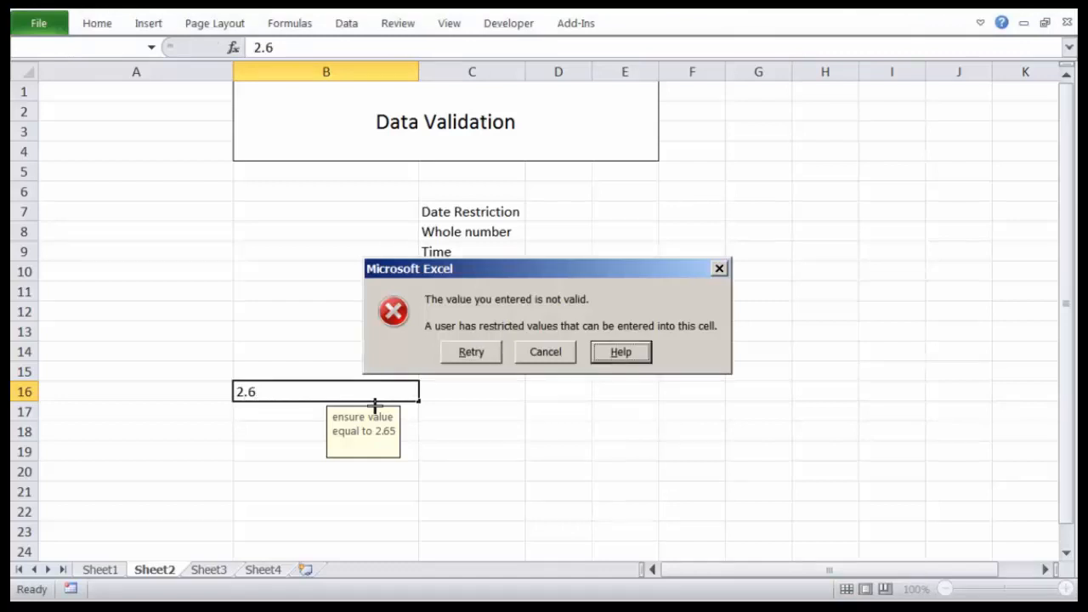
key("Escape")
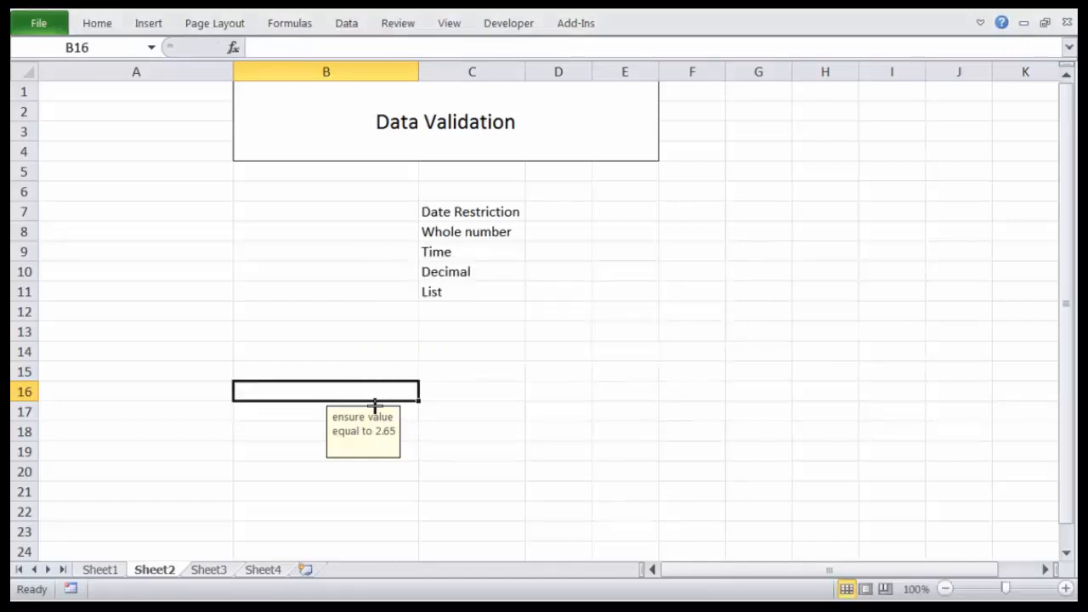
key("Right")
left_click(377, 398)
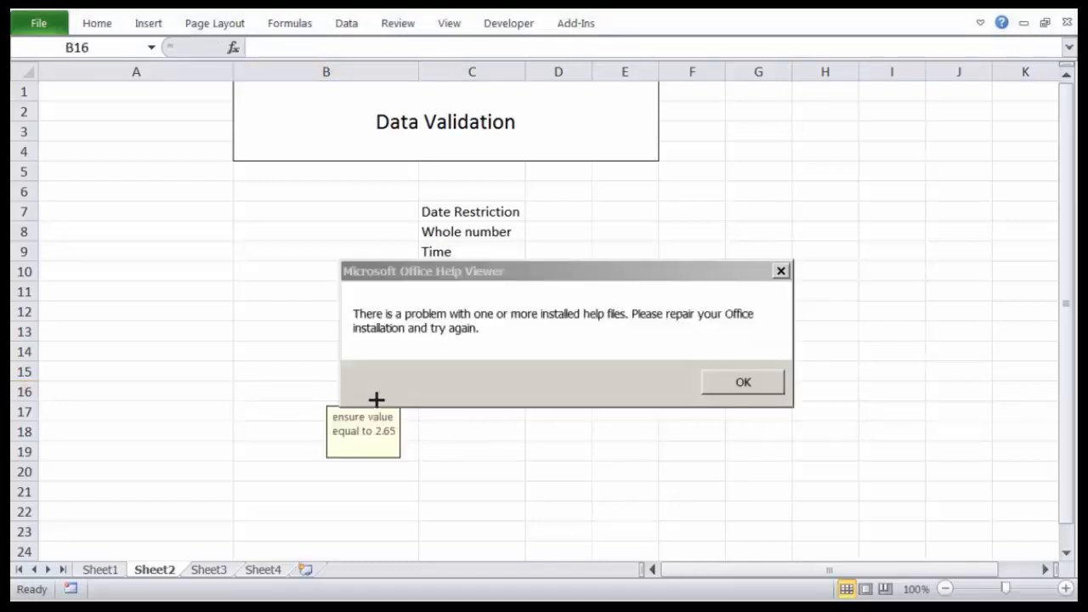
- Dismiss the help viewer message and enter 2.65 in cell B16
left_click(714, 383)
type("2.65")
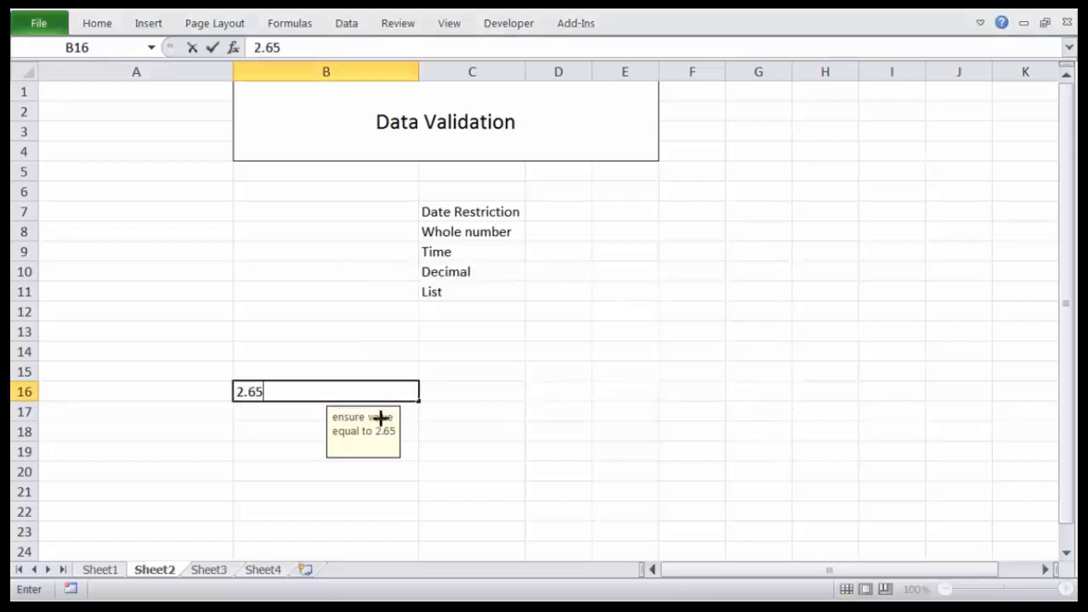
key("Return")
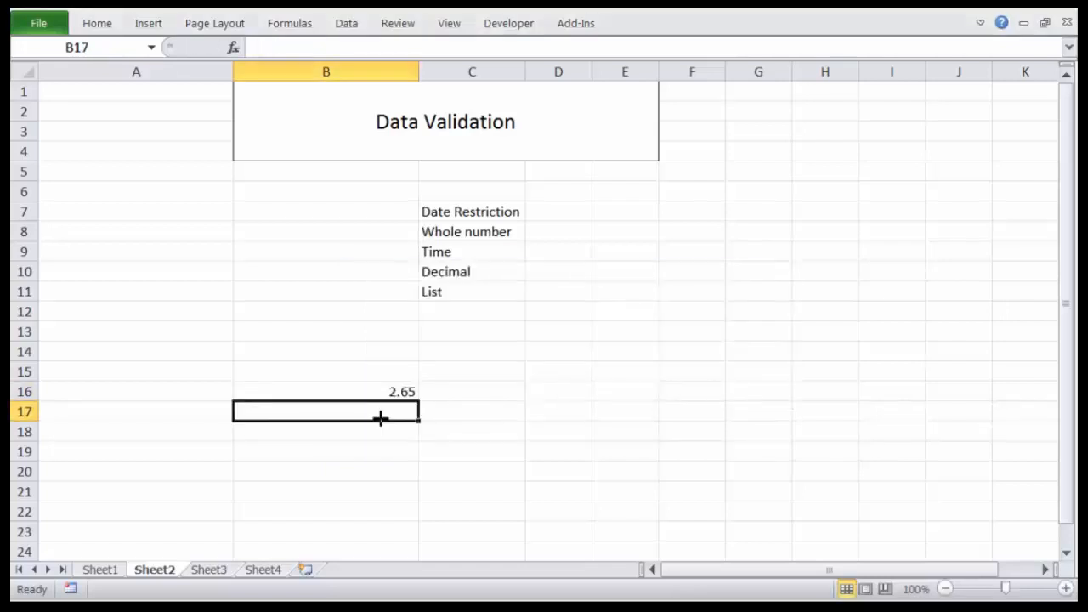
- Change the validation rule of cell B16 to a decimal less than 2.65
left_click(380, 397)
left_click(355, 23)
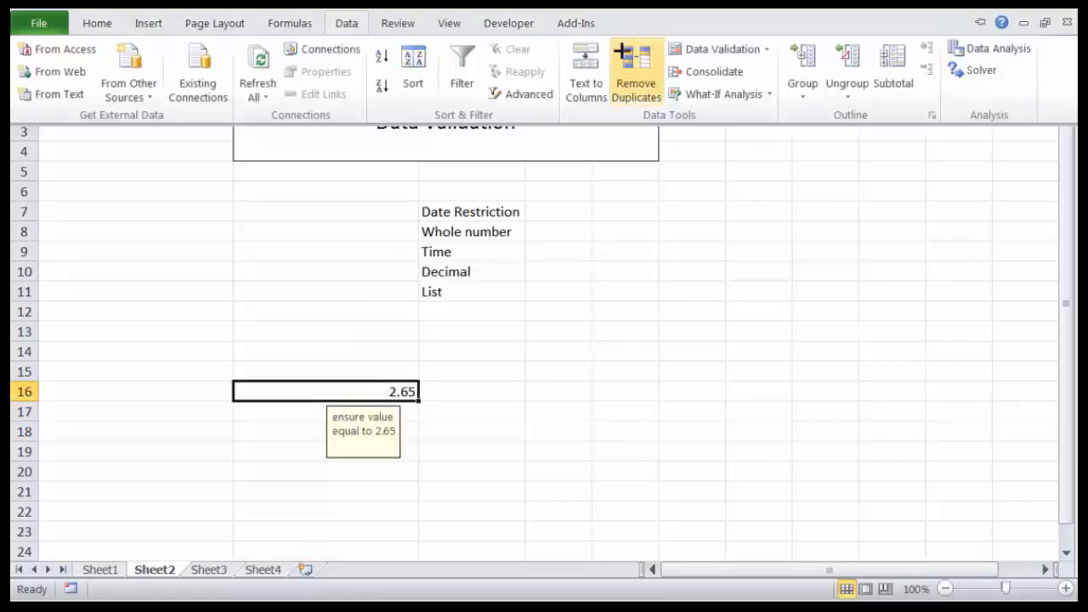
left_click(701, 54)
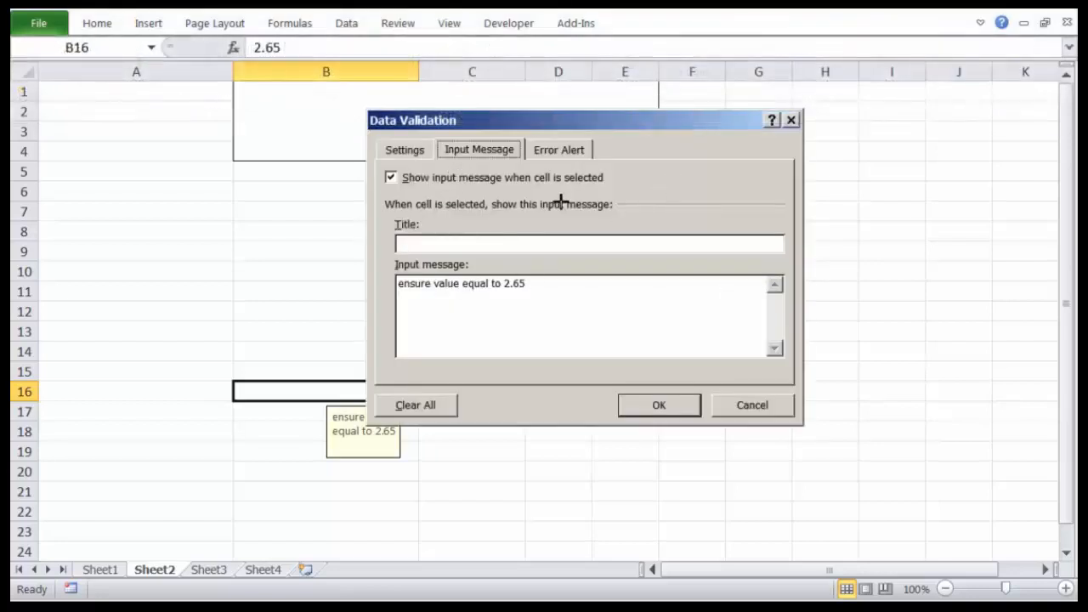
left_click(406, 149)
left_click(505, 259)
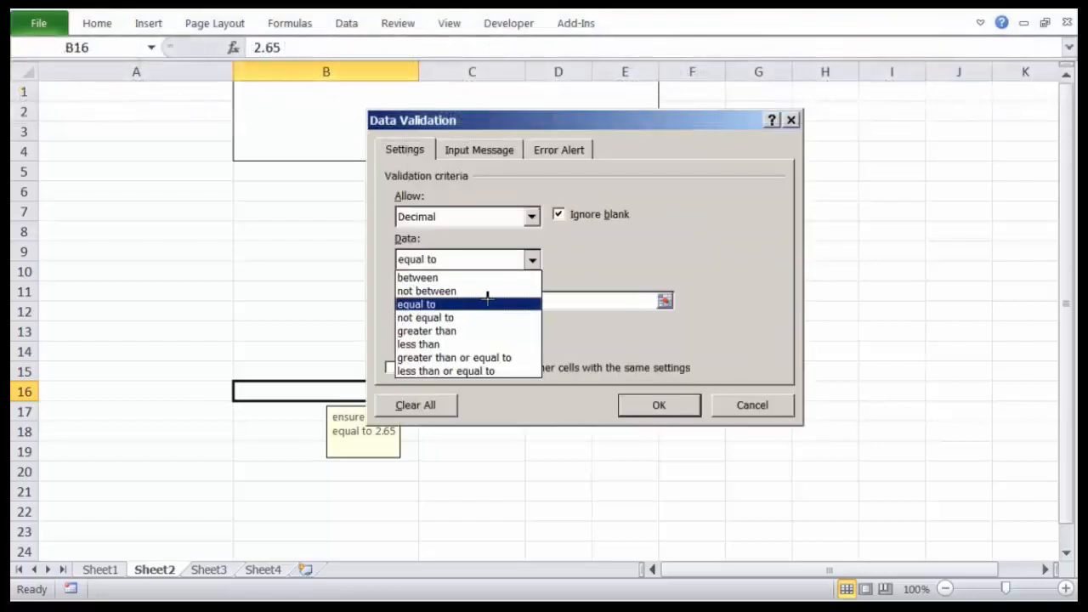
left_click(486, 278)
left_click(522, 258)
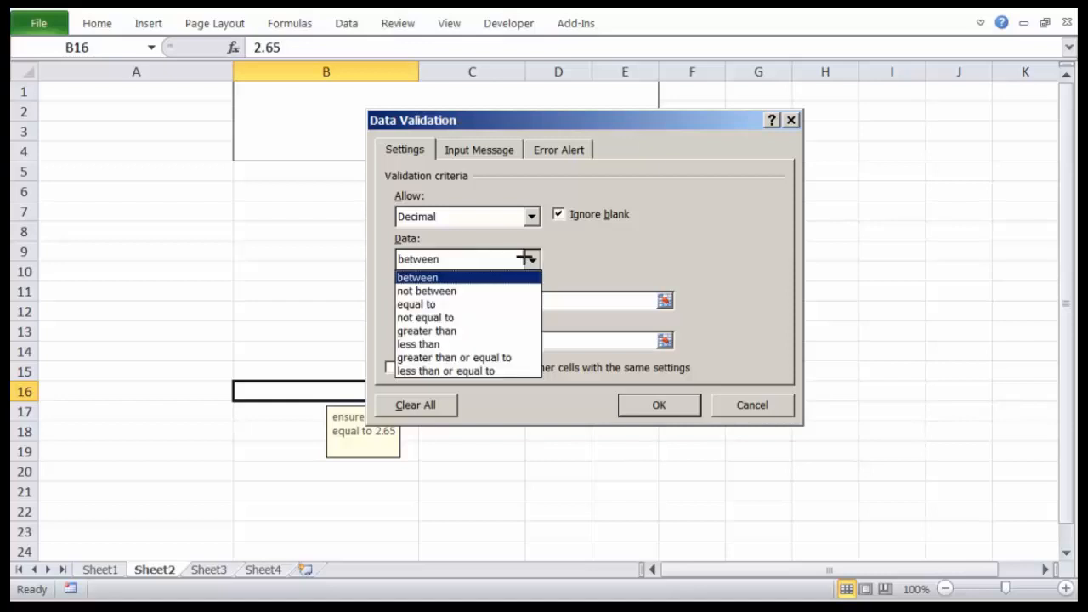
left_click(510, 345)
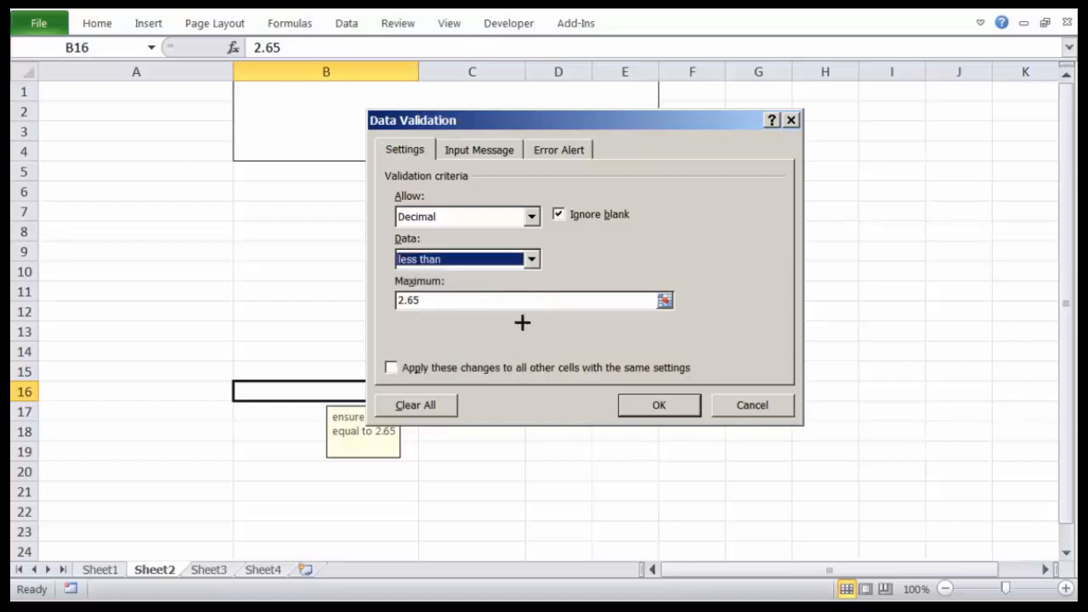
left_click(667, 395)
- Try to enter 2.7 in cell B16 to test the less-than rule, and cancel the entry
left_click(507, 407)
left_click(387, 390)
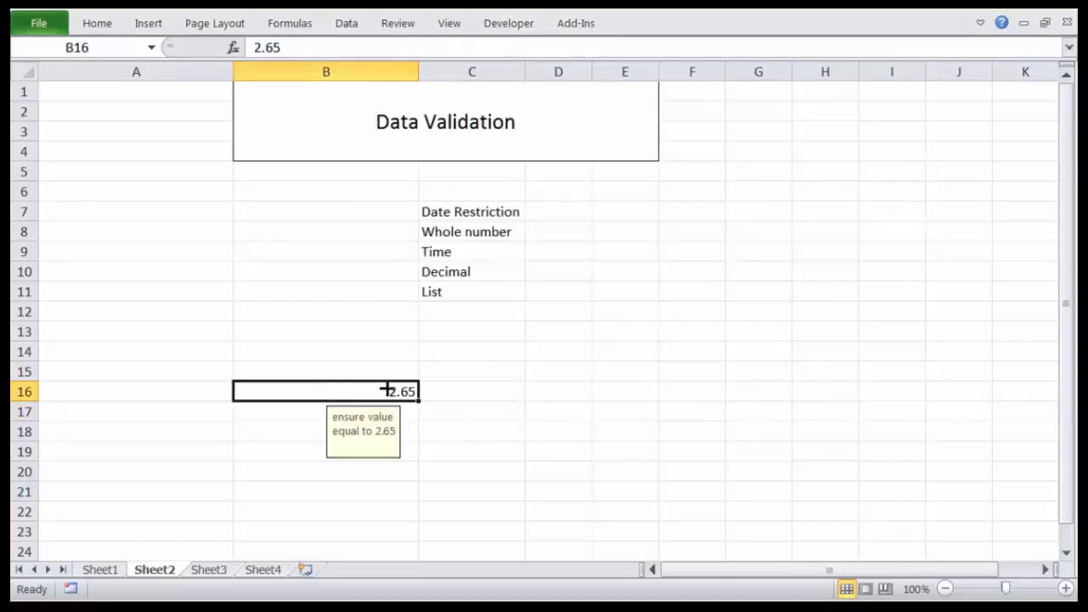
type("2.")
key("Return")
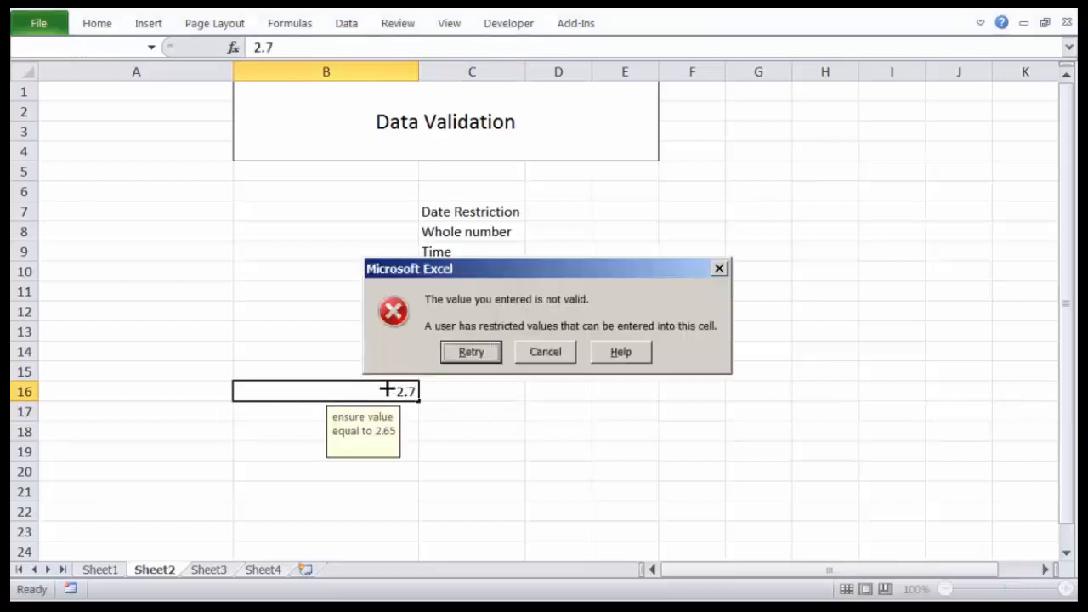
key("Escape")
left_click(646, 469)
left_click(354, 19)
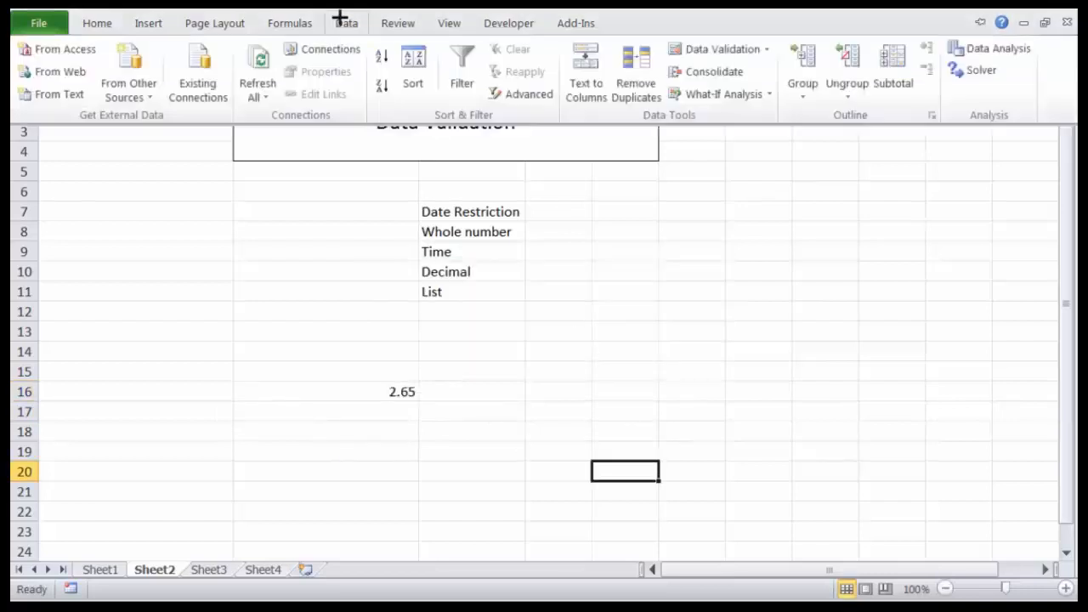
left_click(697, 48)
key("Escape")
- Open the data validation rule of cell B16 and change the allowed data type to Date
left_click(374, 391)
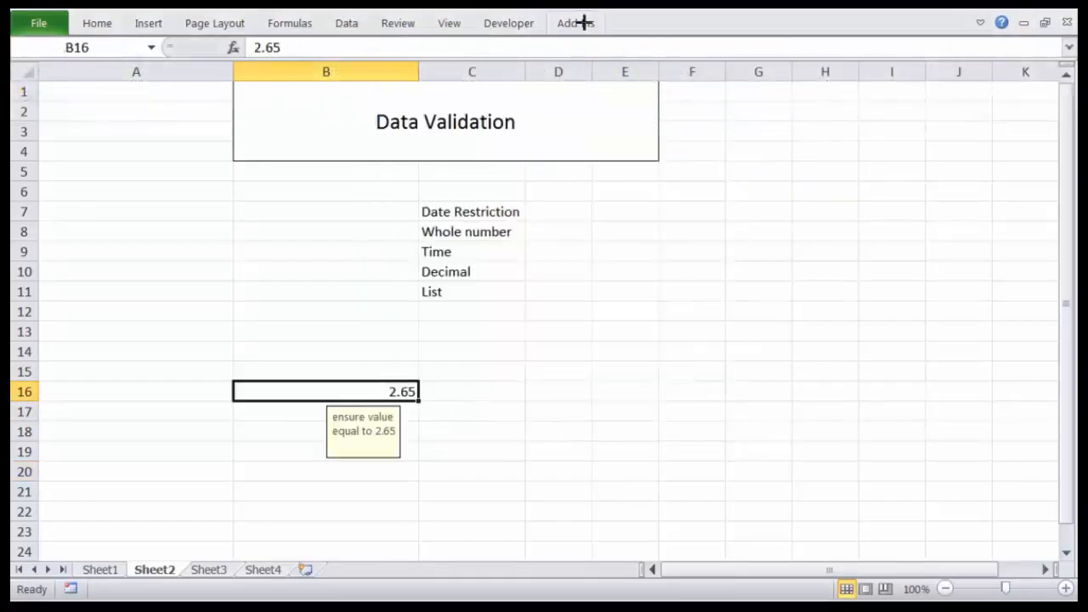
left_click(357, 21)
left_click(672, 50)
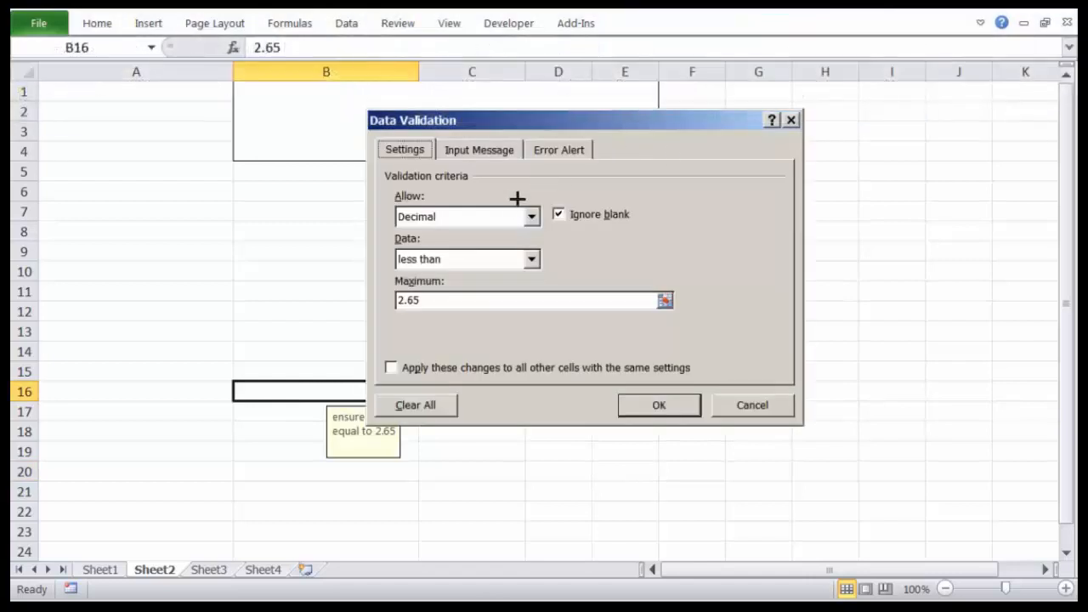
left_click(507, 224)
left_click(488, 249)
left_click(508, 216)
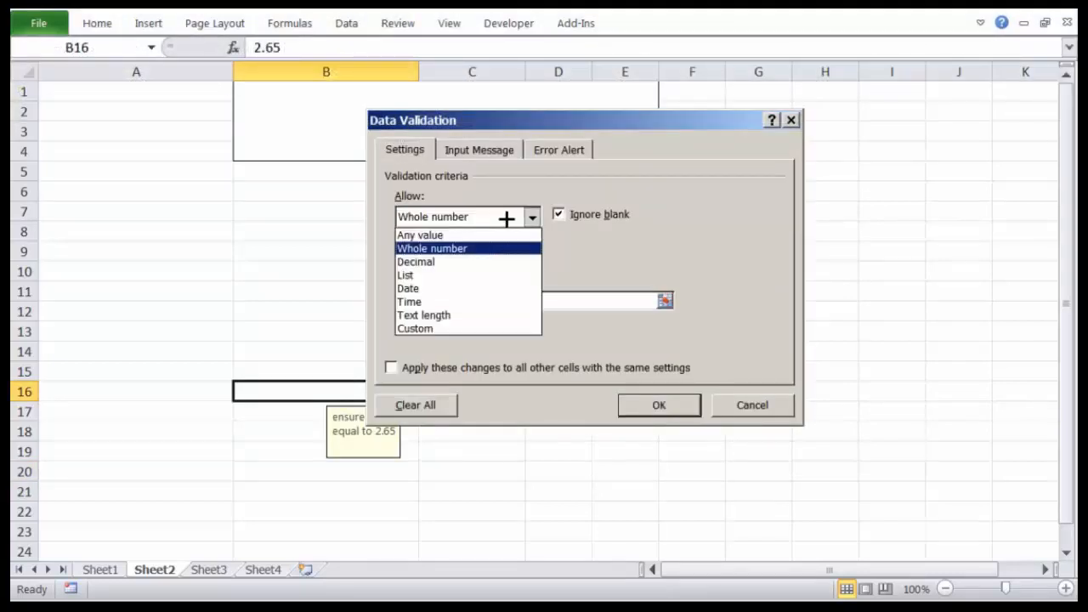
left_click(473, 289)
- Keep the less than condition, set the rule's end date to 12/31/2010 and apply it to cell B16
left_click(520, 257)
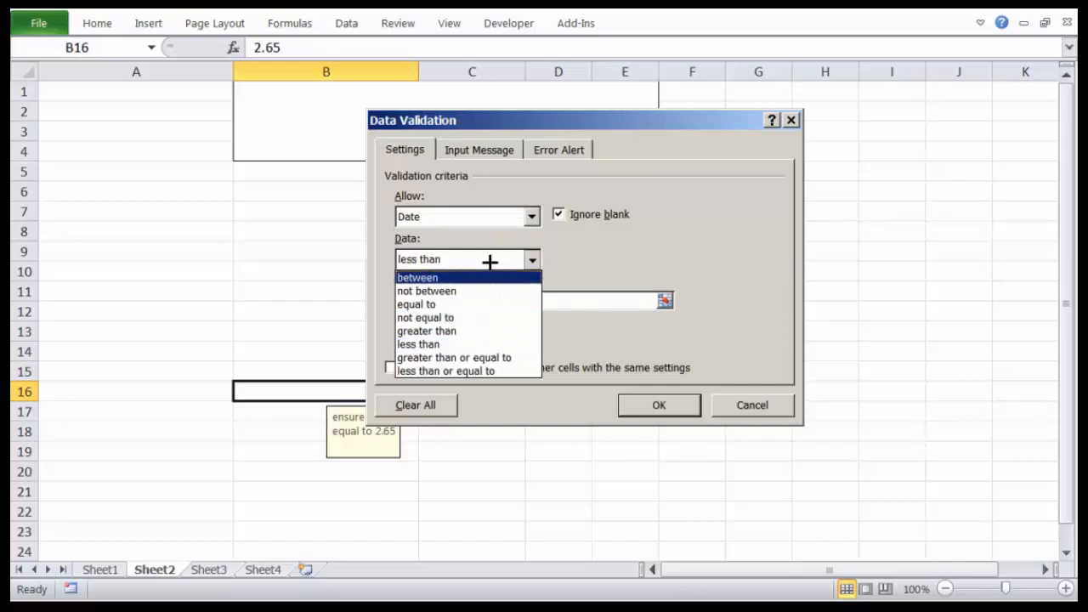
left_click(648, 254)
double_click(589, 306)
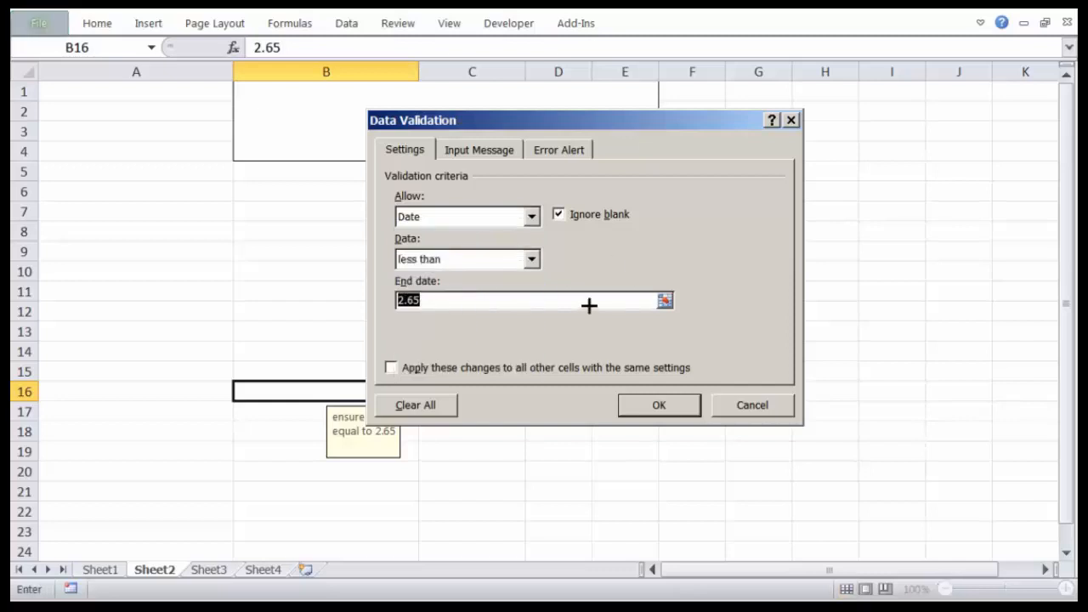
key("BackSpace")
type("12/31/2010")
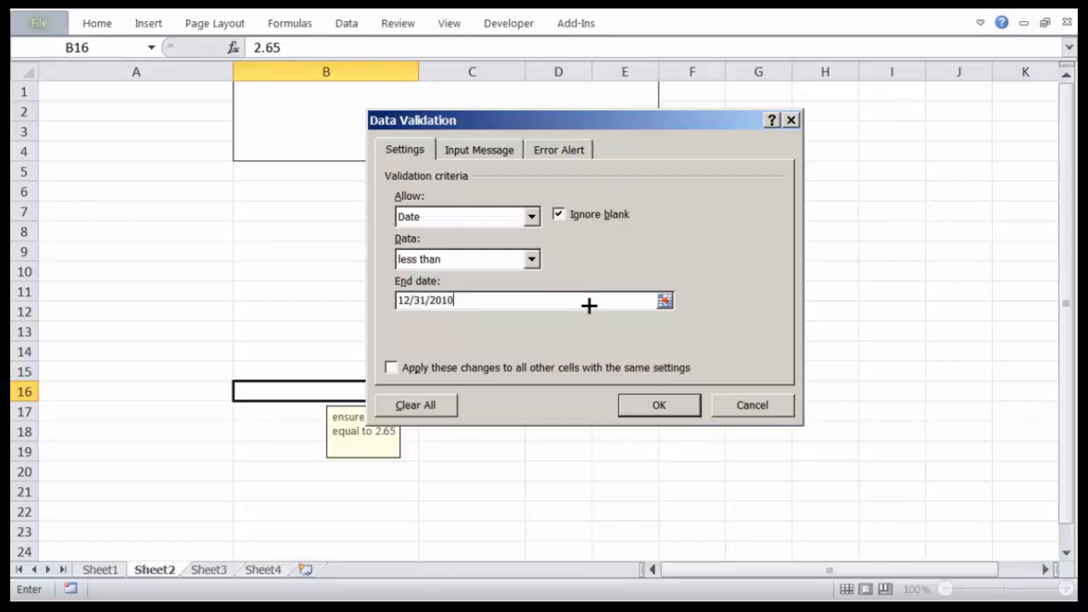
left_click(658, 406)
left_click(635, 476)
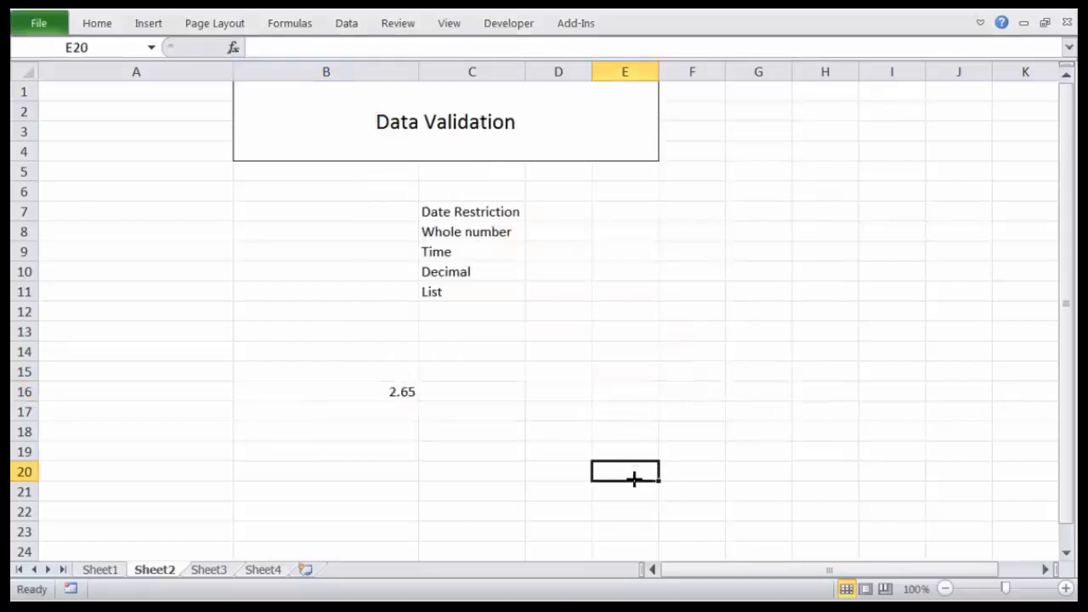
- Change the validation input message of cell B16 to "ensure date less than 31st dec 2010"
left_click(361, 378)
left_click(381, 392)
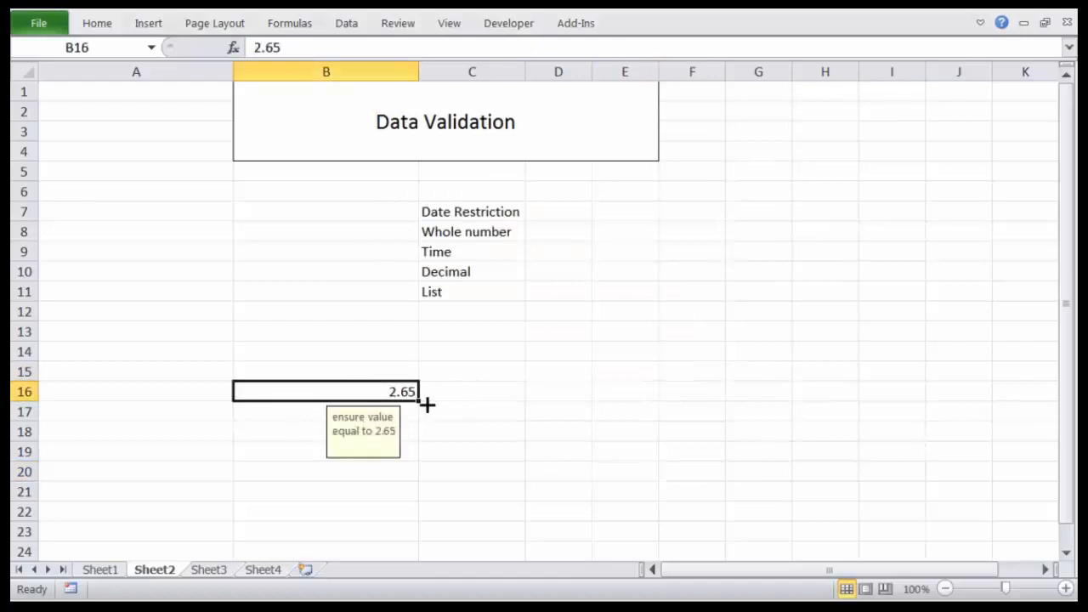
left_click(347, 23)
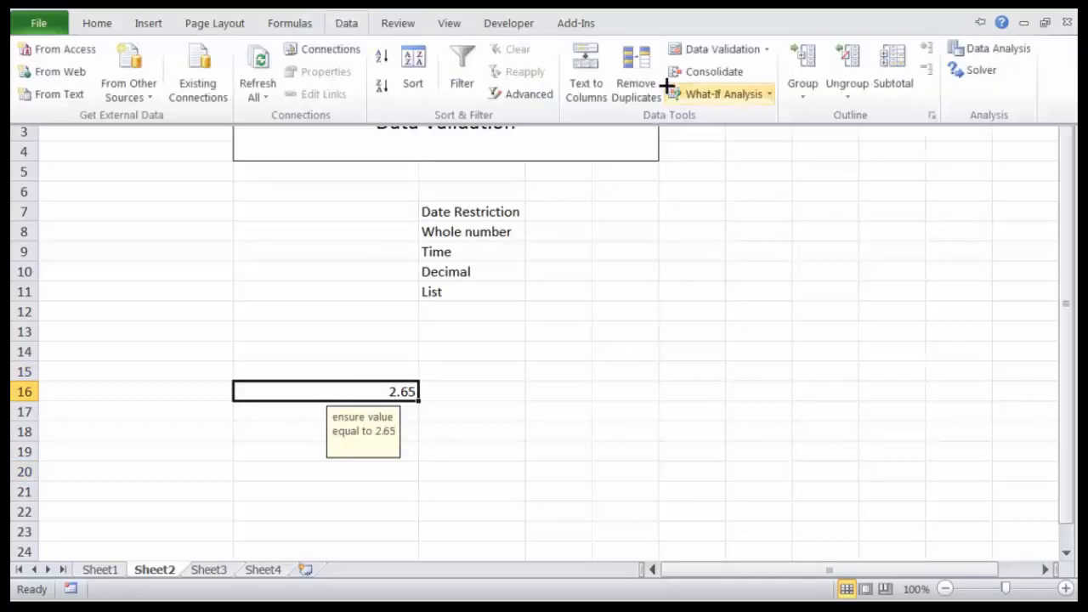
left_click(726, 49)
left_click(518, 149)
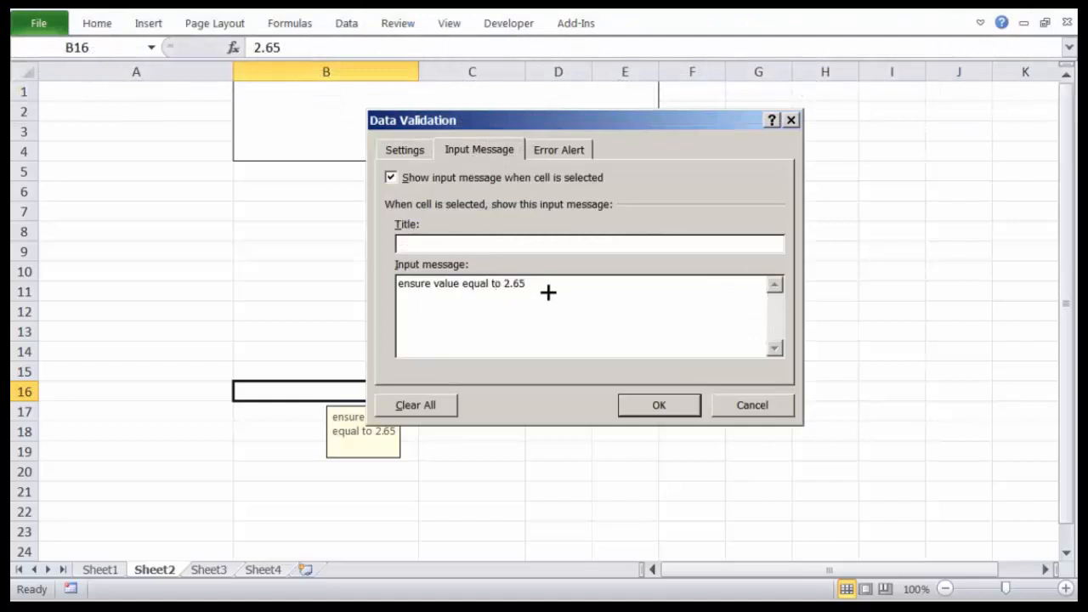
key("ctrl+shift+Left")
key("ctrl+shift+Left")
key("ctrl+shift+Left")
key("ctrl+shift+Left")
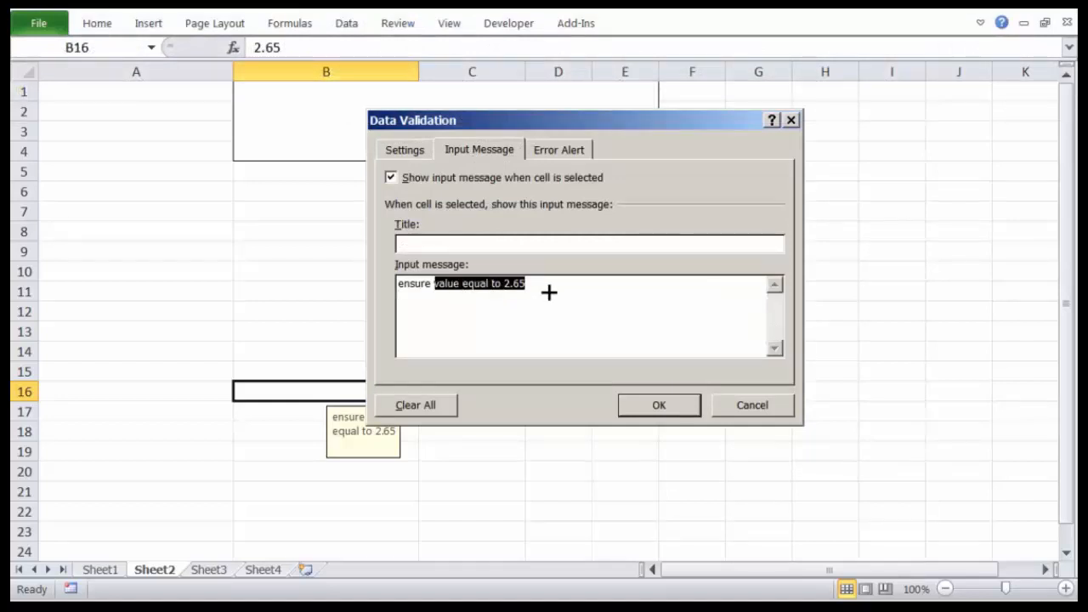
type("dat")
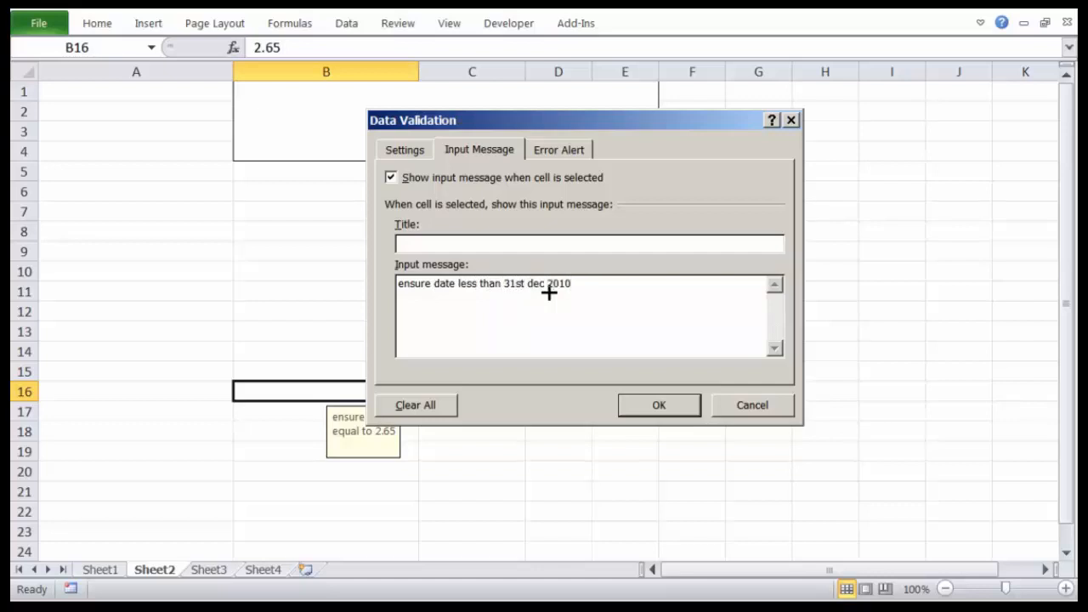
left_click(659, 405)
- Enter the date 12/31/2009 in cell B16 as a valid test value
left_click(443, 430)
left_click(394, 391)
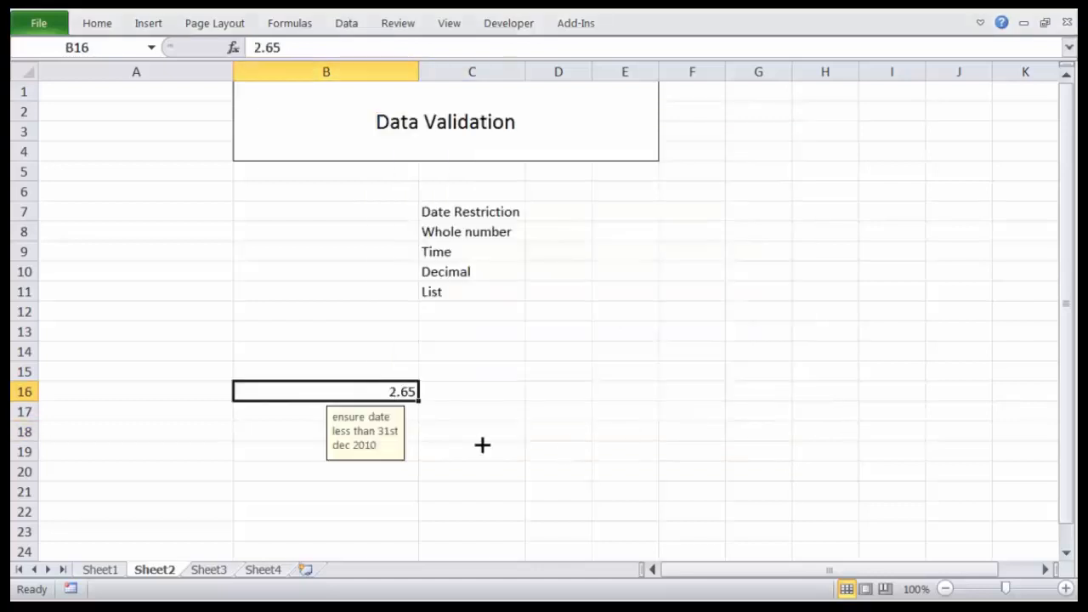
type("12/31/")
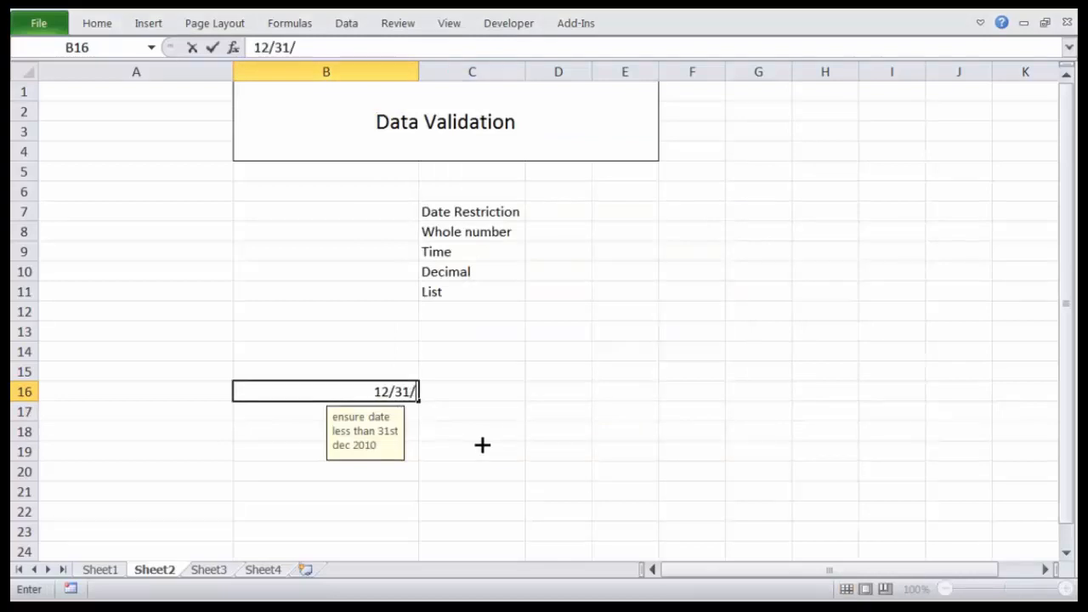
type("2009")
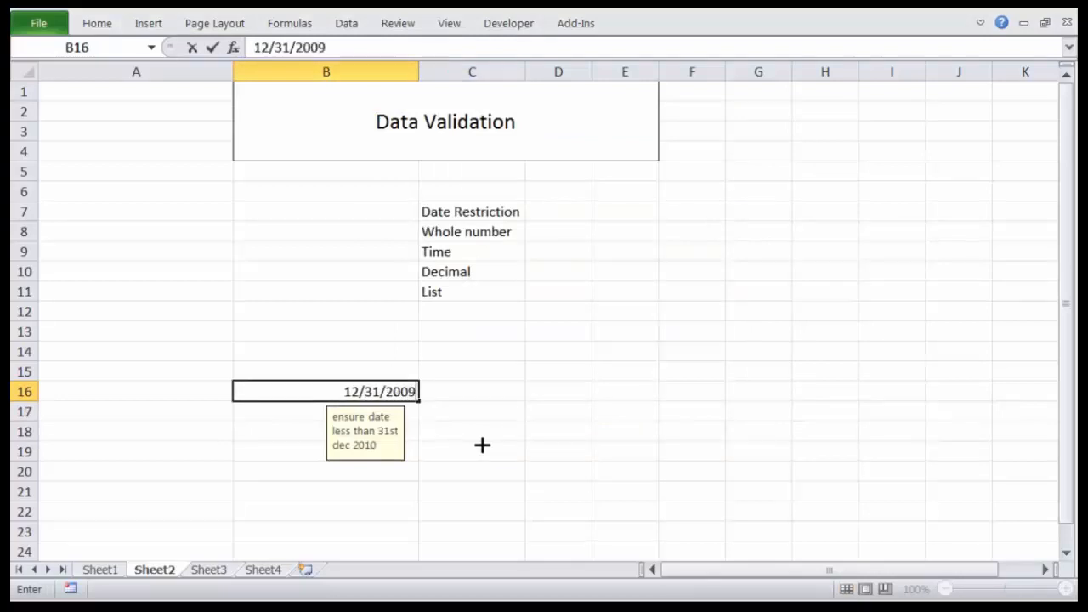
key("Return")
- Try to change the date in cell B16 to 12/31/2011 to test the date rule, and cancel the entry
key("Up")
key("F2")
key("BackSpace")
key("BackSpace")
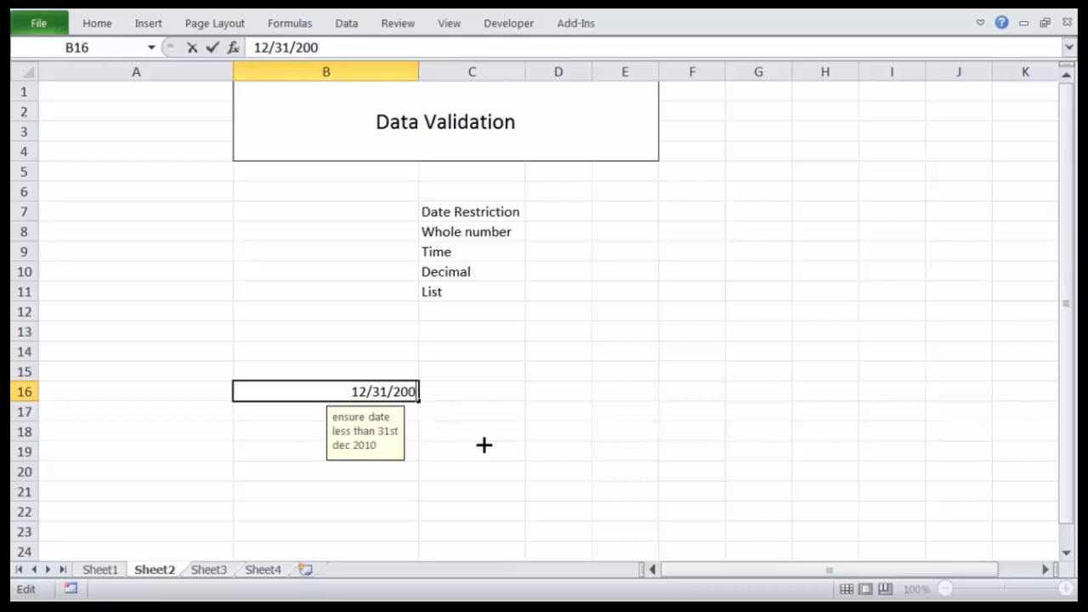
type("11")
key("Return")
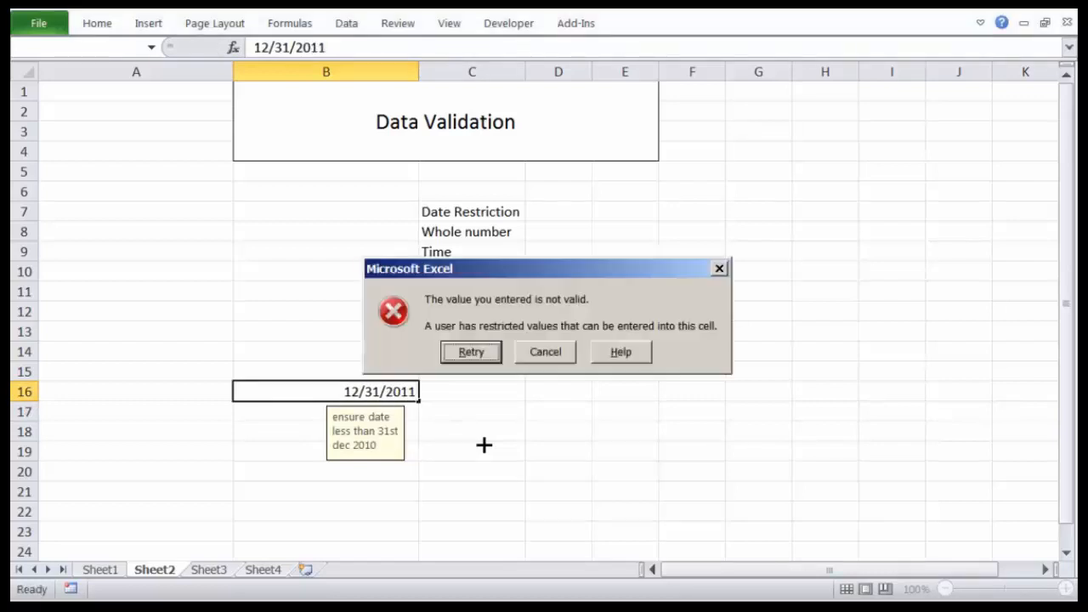
key("Escape")
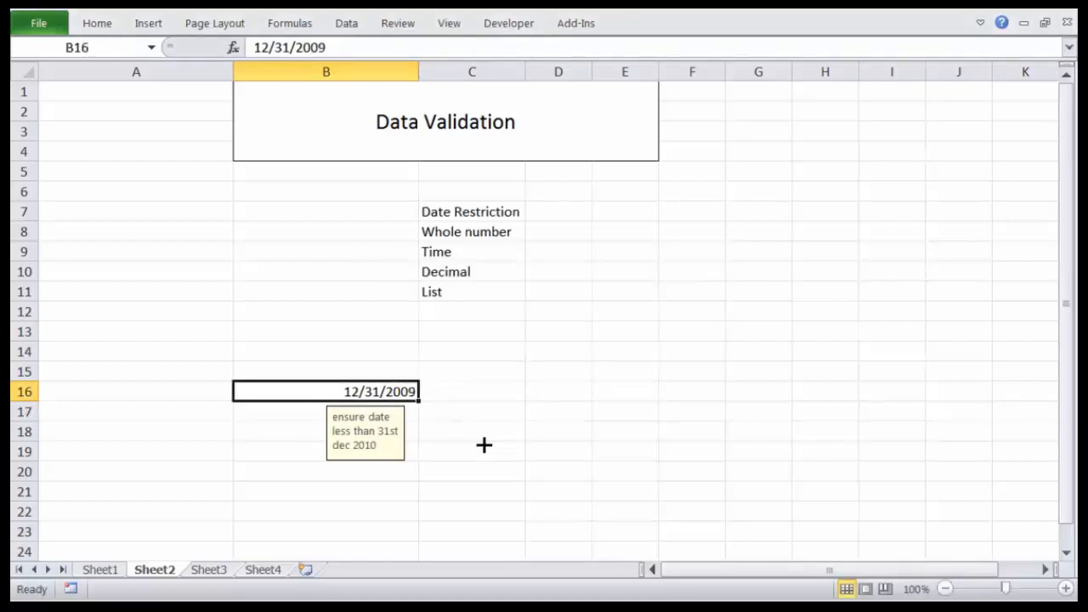
- Copy the custom error message from the error alert of cell B16, delete it there and apply the change
key("alt+d")
key("l")
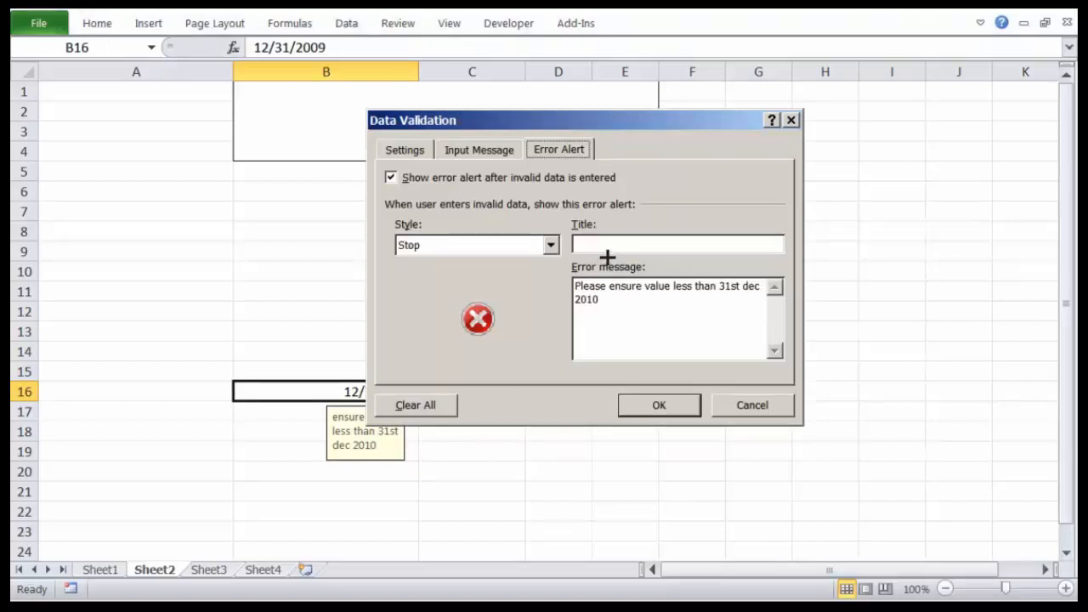
left_click_drag(664, 317, 534, 271)
key("ctrl+c")
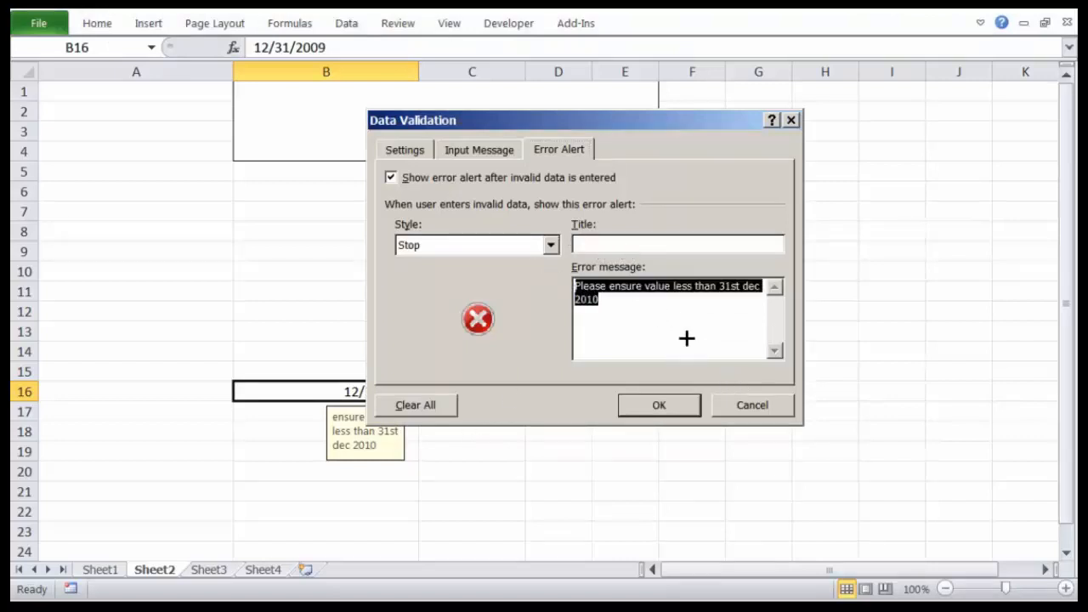
key("Delete")
left_click(690, 404)
left_click(570, 446)
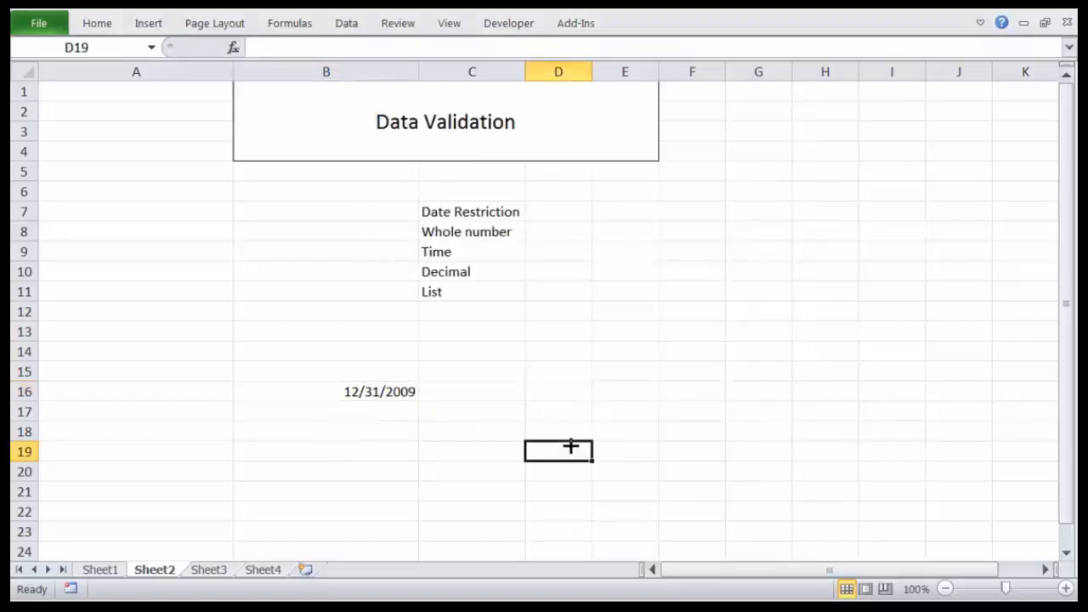
- Try to enter 12/31/2011 in cell B16 without a custom error message, and cancel the entry
left_click(414, 391)
double_click(405, 391)
left_click_drag(403, 391, 428, 393)
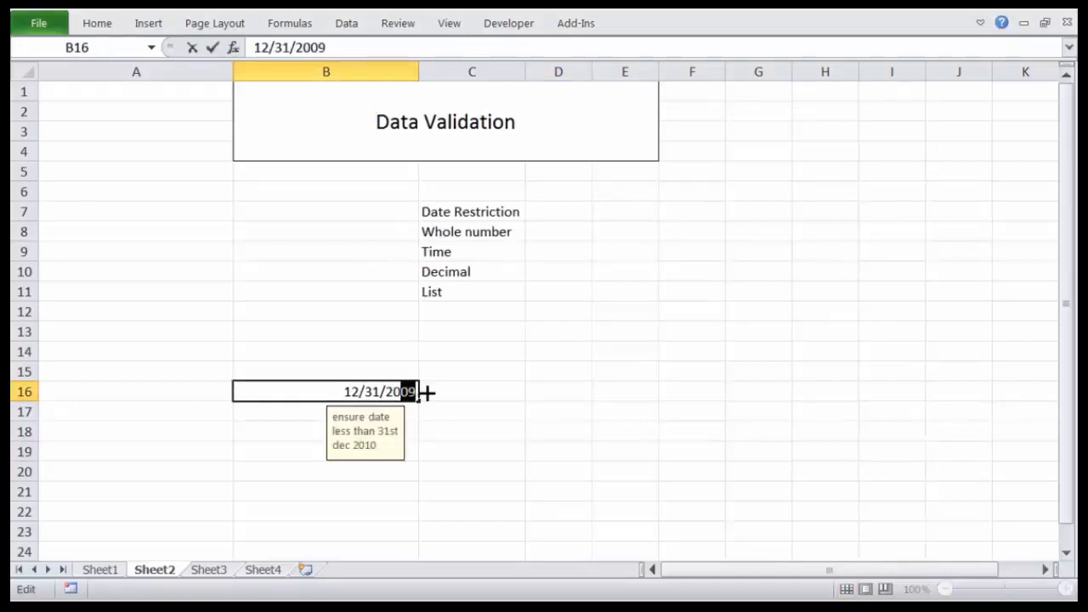
type("11")
key("Return")
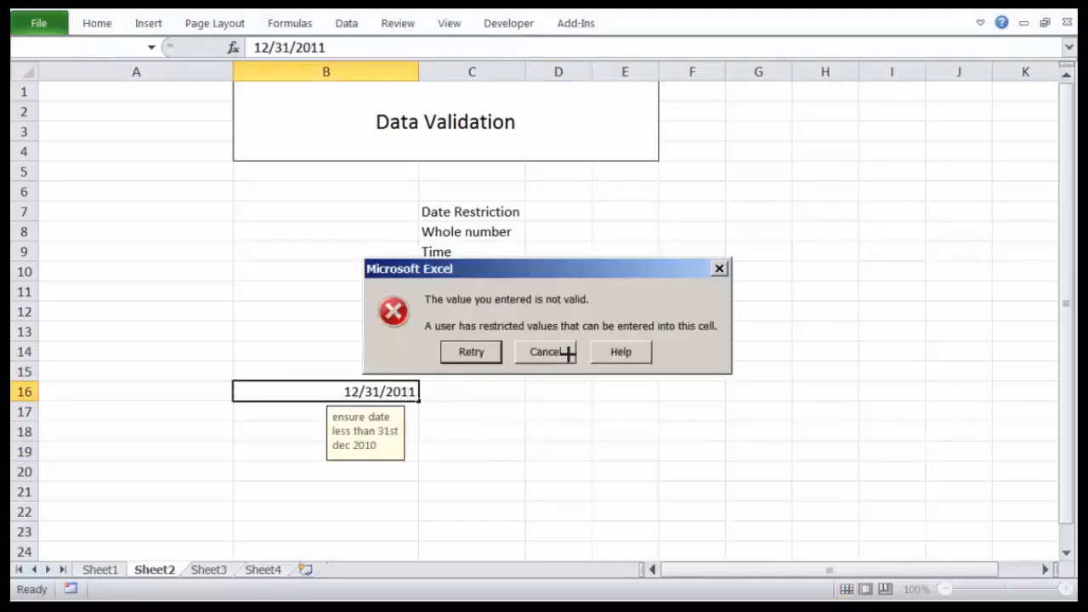
mouse_move(522, 292)
left_mouse_down()
mouse_move(357, 269)
mouse_move(699, 312)
mouse_move(459, 272)
left_mouse_up()
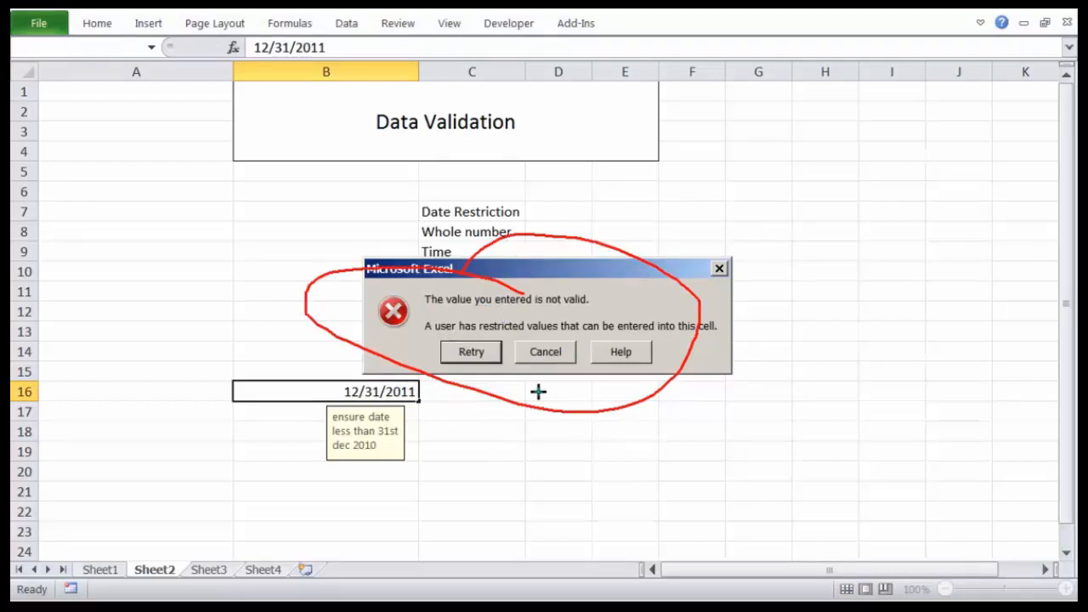
key("Escape")
left_click(551, 351)
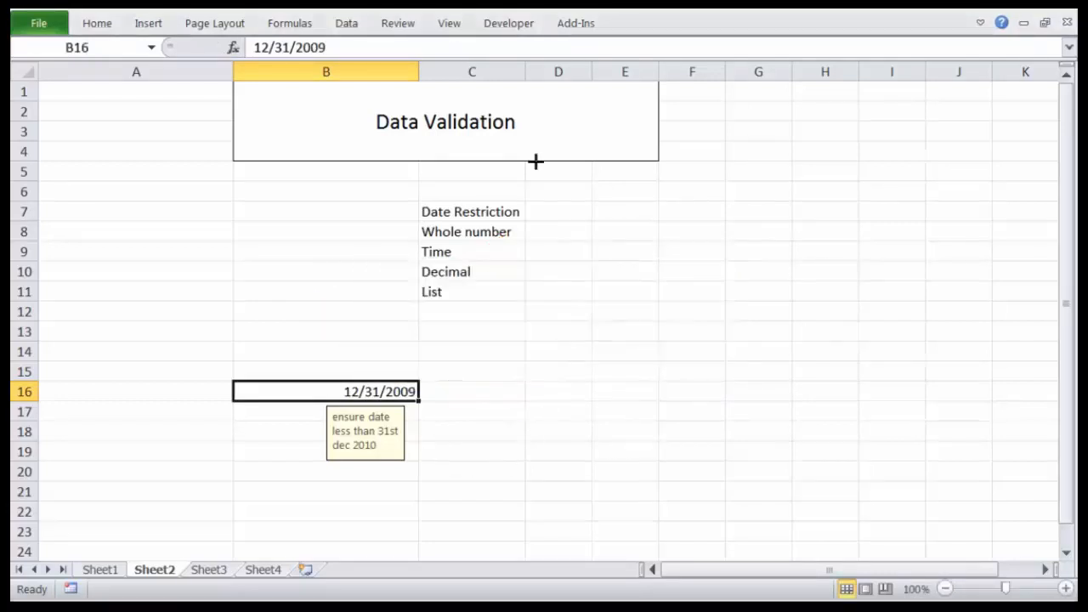
- Paste "Please ensure value less than 31st dec 2010" as the error message of cell B16's error alert and apply it
left_click(352, 22)
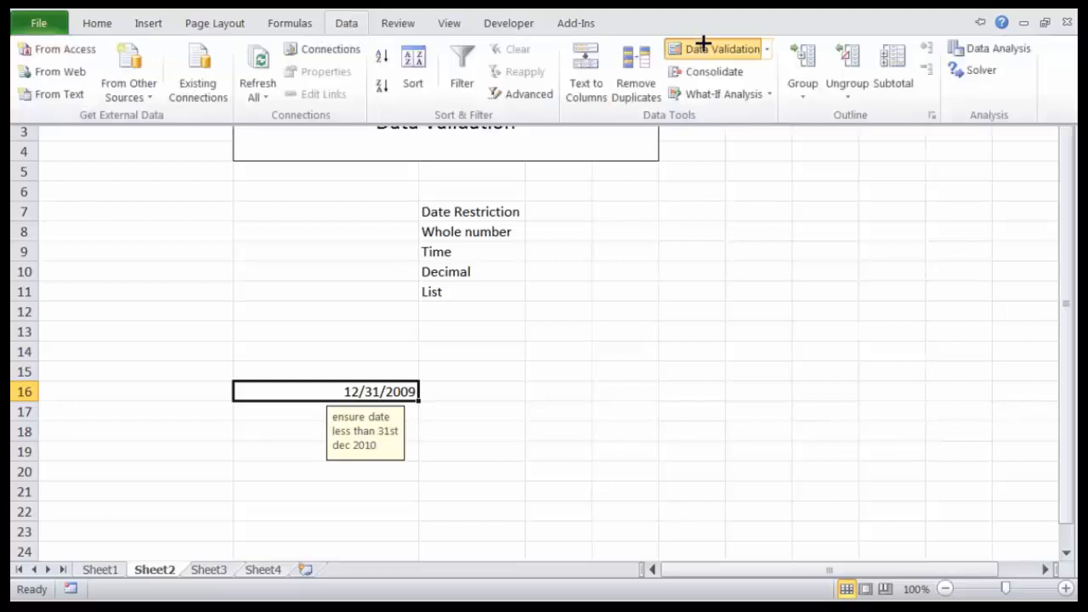
left_click(702, 42)
left_click(702, 308)
key("ctrl+v")
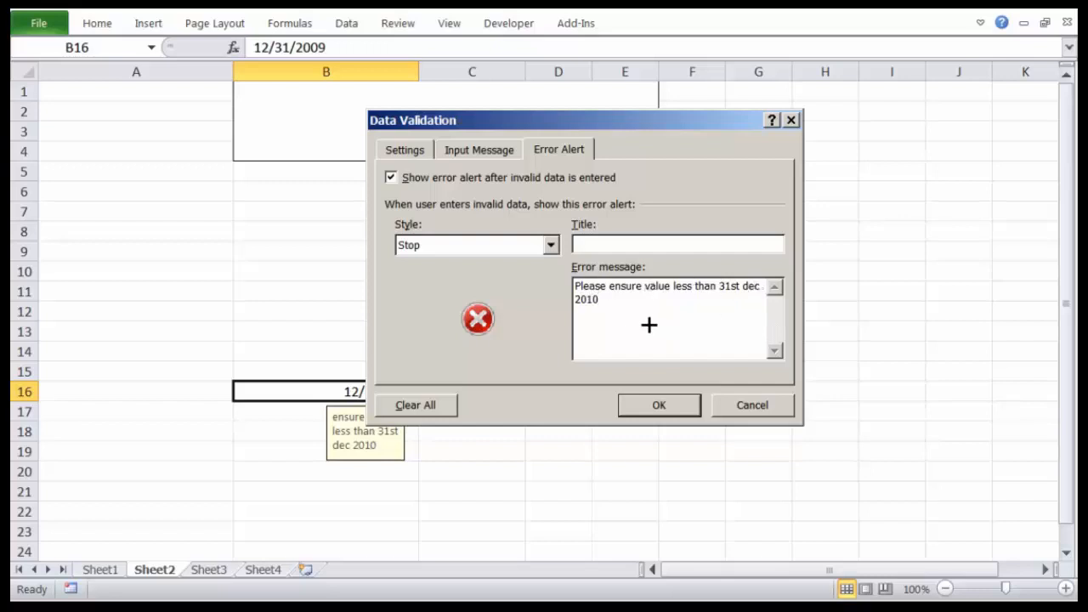
left_click(685, 405)
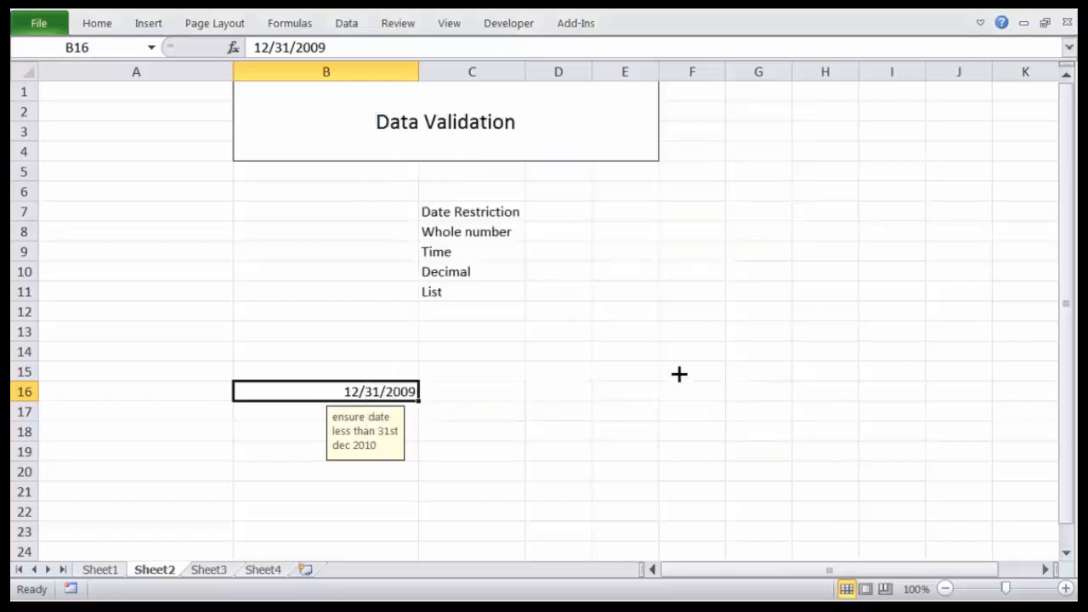
- Try to enter 12/31/2011 in cell B16 again to test the custom error message, and cancel the entry
double_click(405, 391)
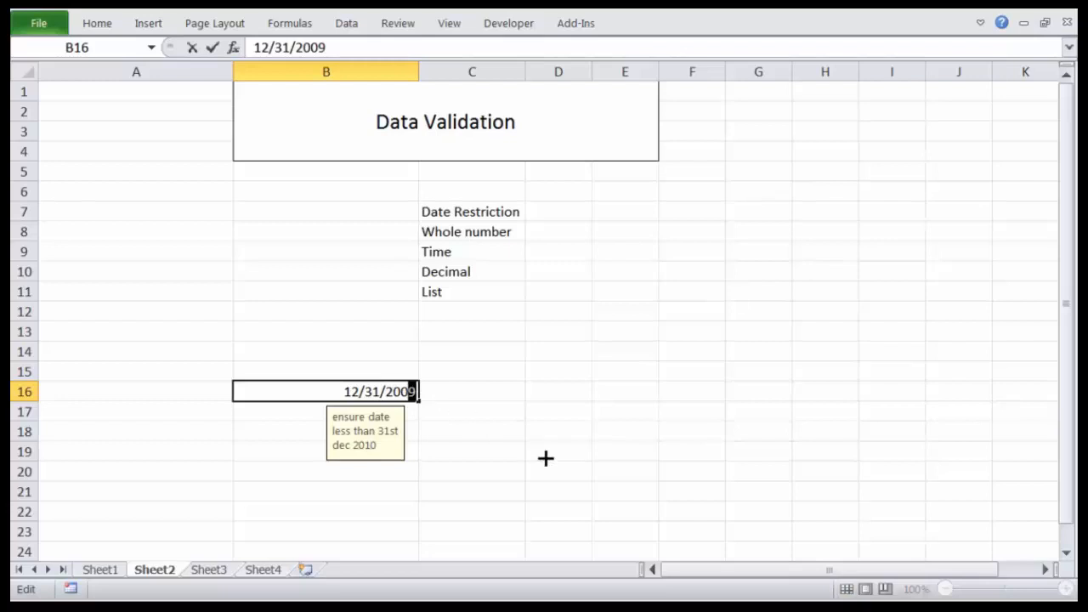
key("BackSpace")
key("BackSpace")
type("11")
key("Return")
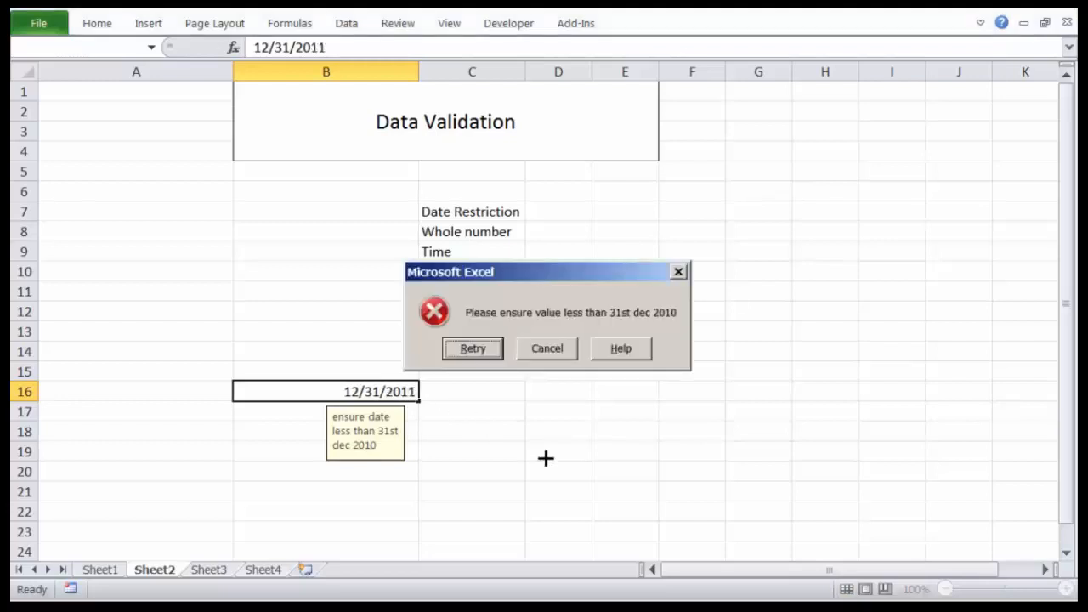
mouse_move(578, 297)
left_mouse_down()
mouse_move(427, 311)
mouse_move(671, 320)
mouse_move(570, 294)
mouse_move(466, 298)
left_mouse_up()
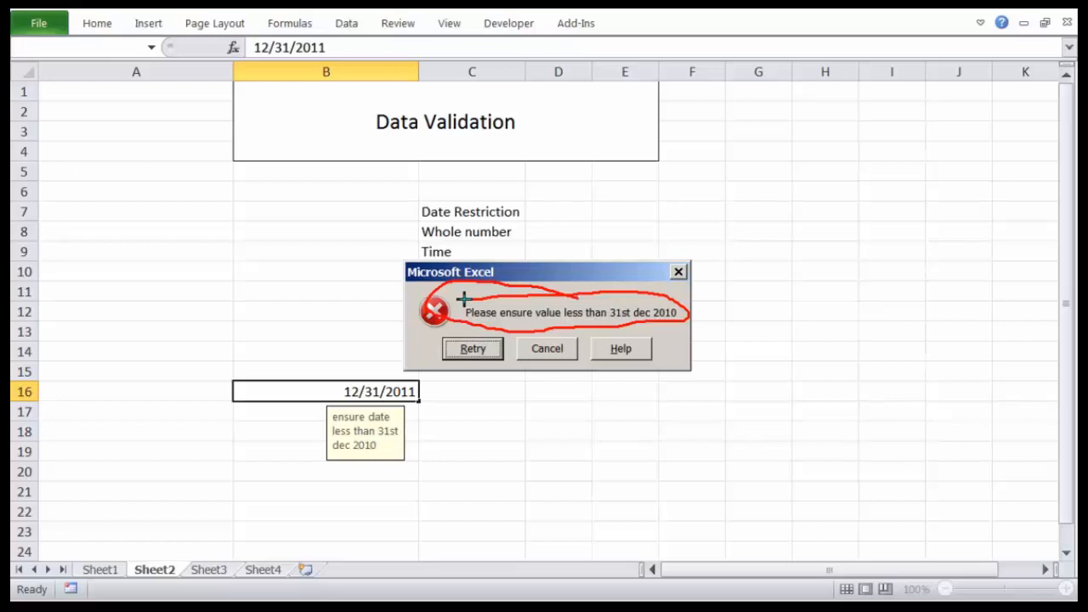
left_click_drag(234, 504, 320, 447)
left_click_drag(405, 433, 436, 429)
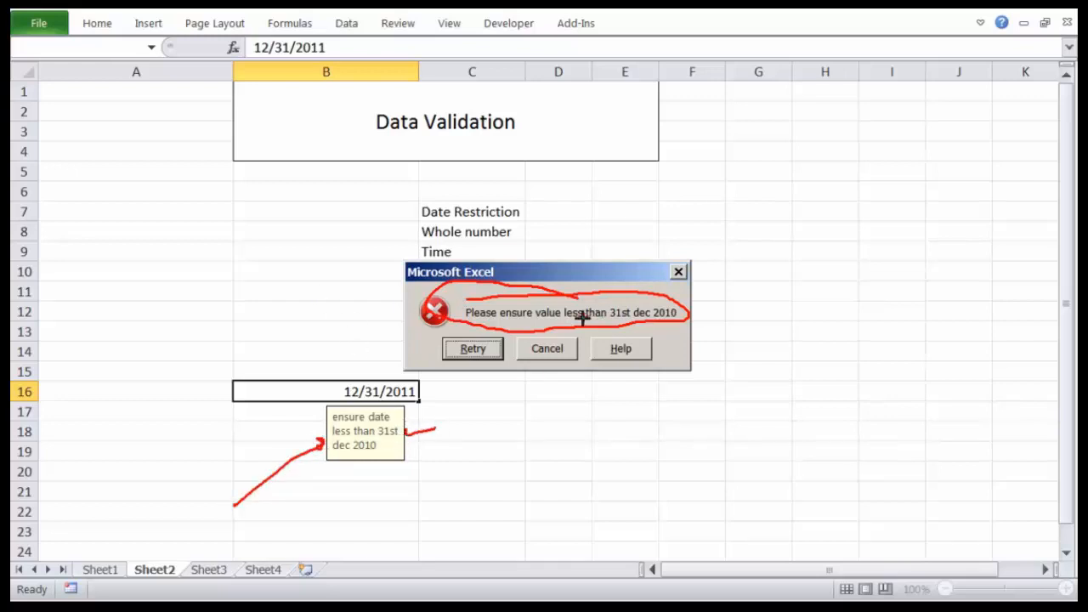
key("Escape")
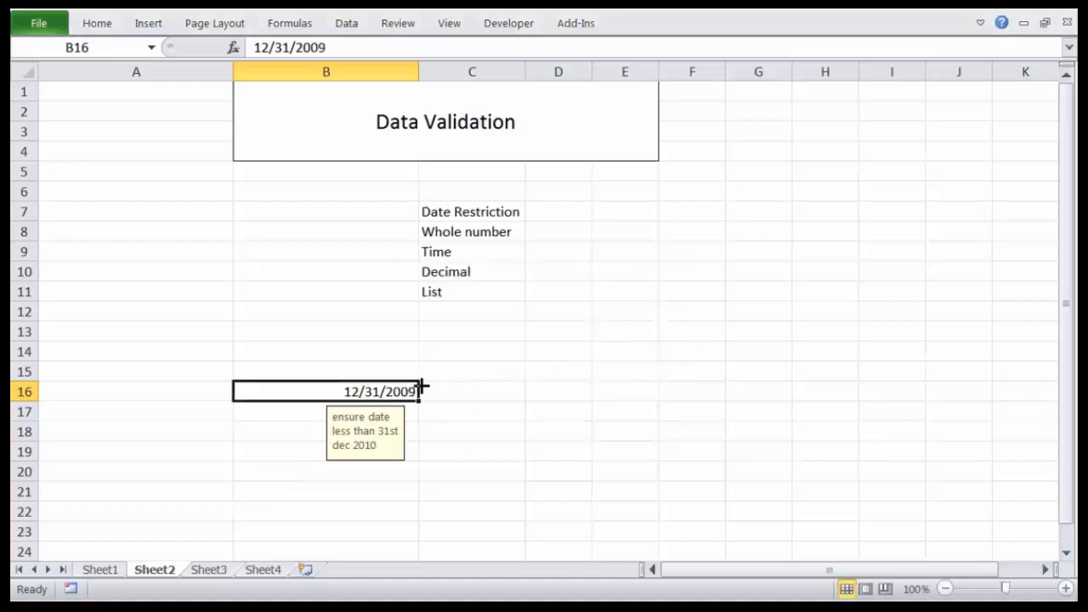
- Review the input message and the error alert set for cell B16, and close the data validation settings without changes
left_click(340, 23)
left_click(720, 46)
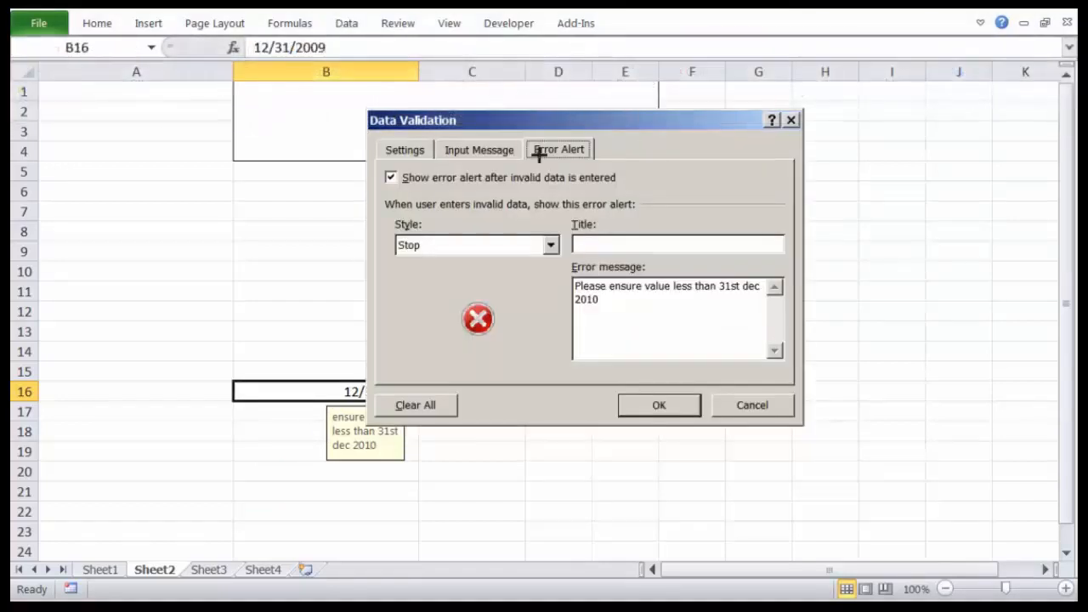
left_click(481, 150)
left_click_drag(561, 299, 617, 272)
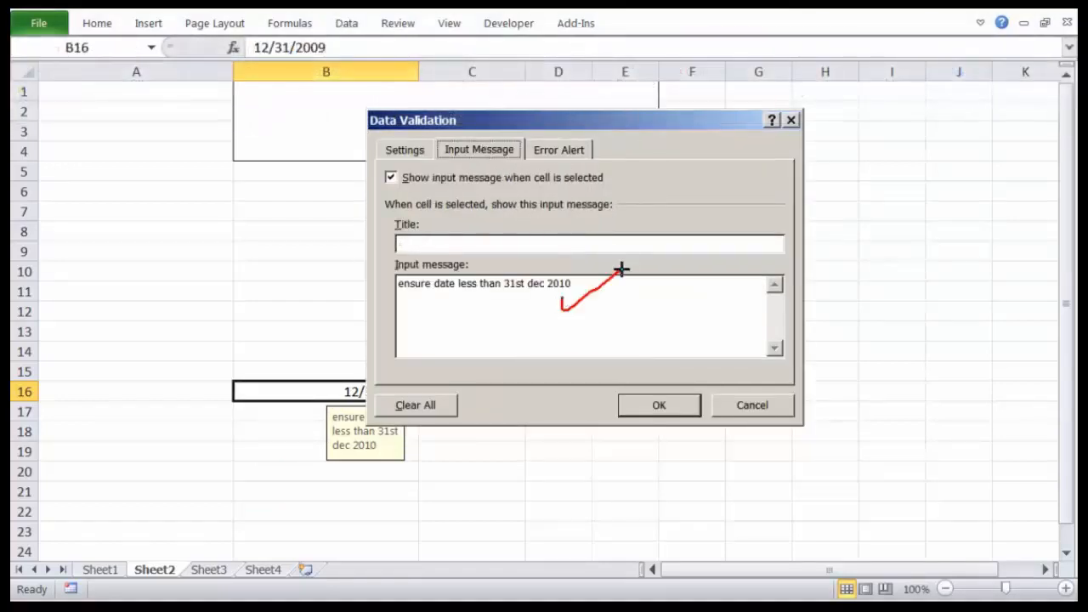
key("Escape")
left_click(563, 150)
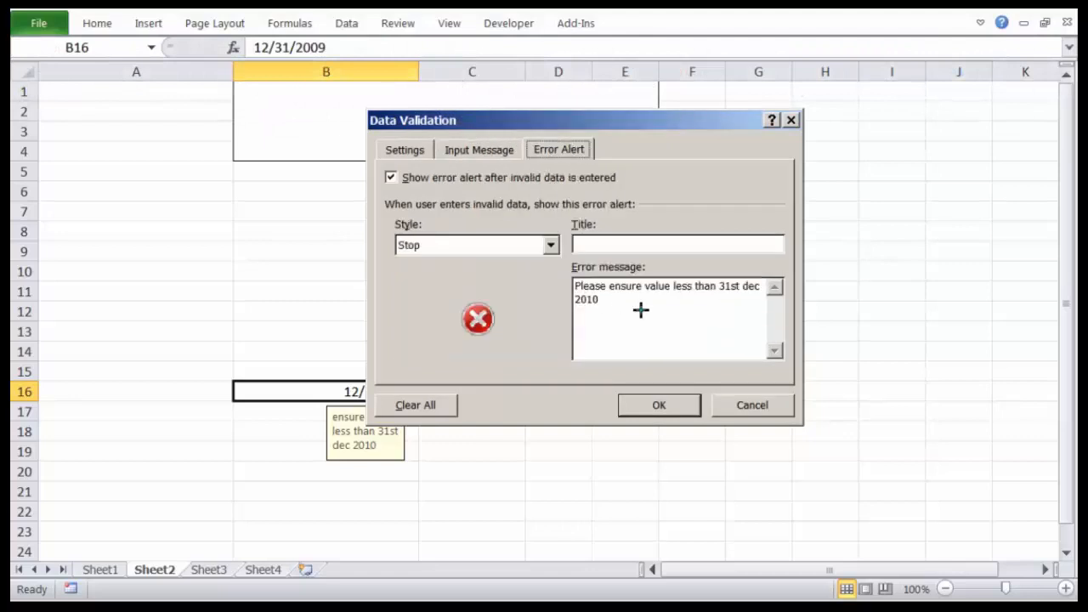
left_click_drag(630, 305, 712, 251)
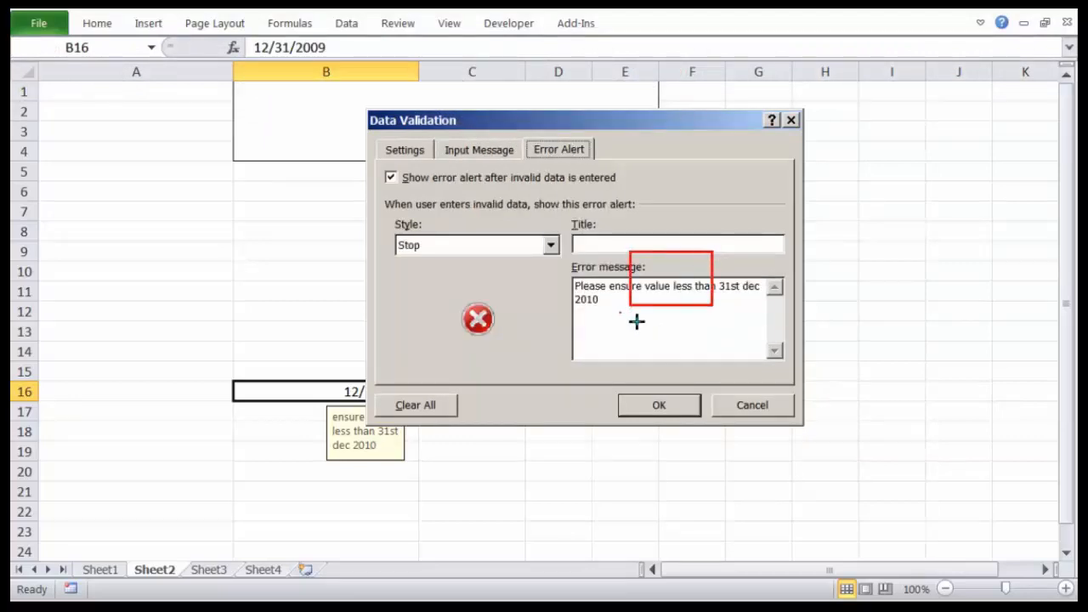
key("Escape")
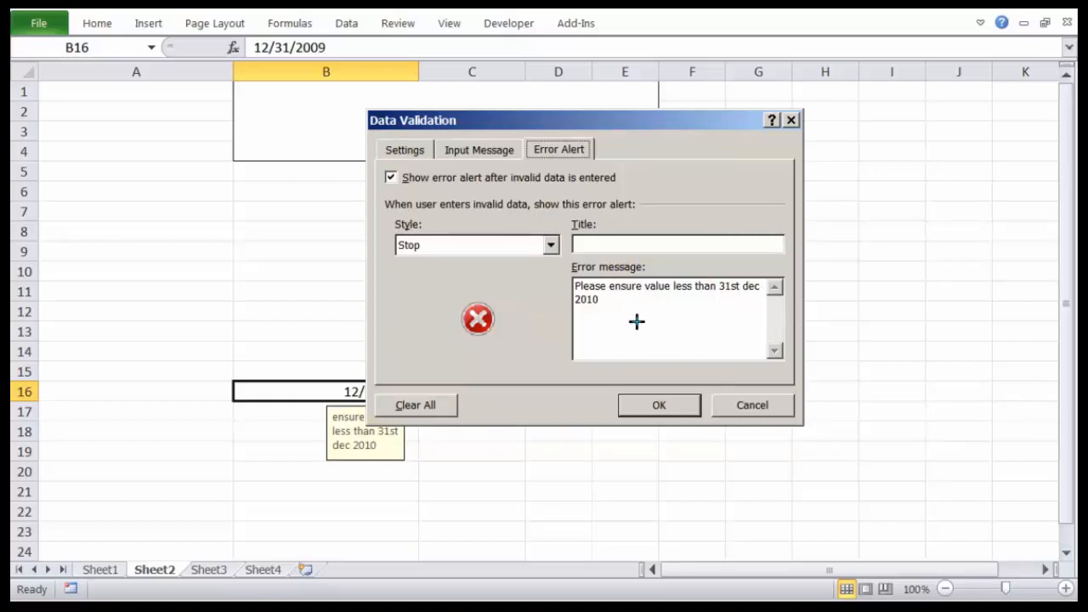
left_click(753, 405)
left_click(597, 464)
- Try the Time and Text length criteria in the data validation of cell B16, and cancel the changes
left_click(375, 389)
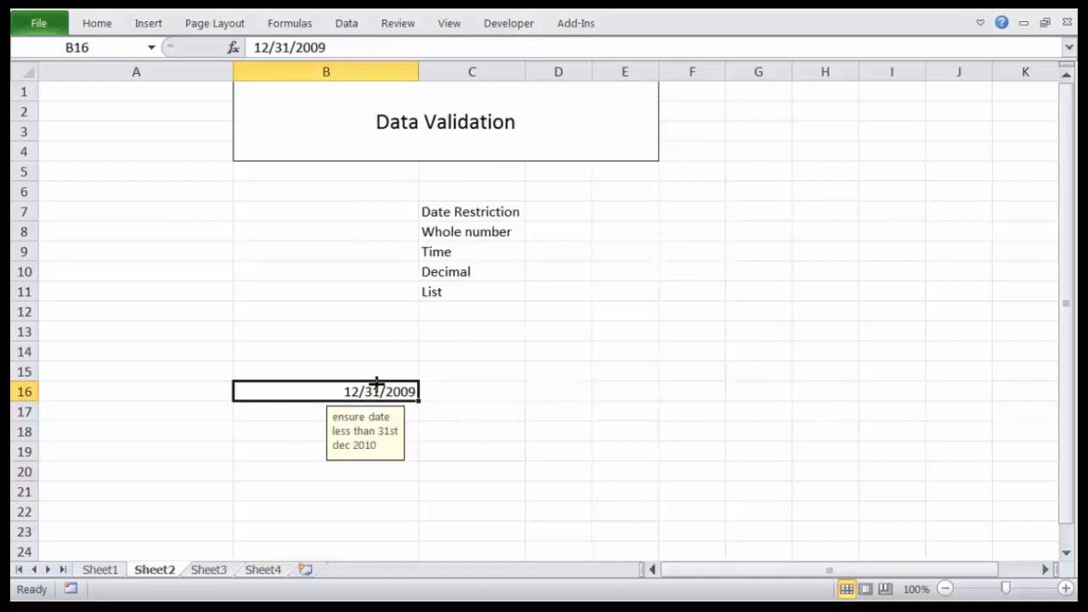
left_click(346, 22)
left_click(737, 51)
left_click(405, 150)
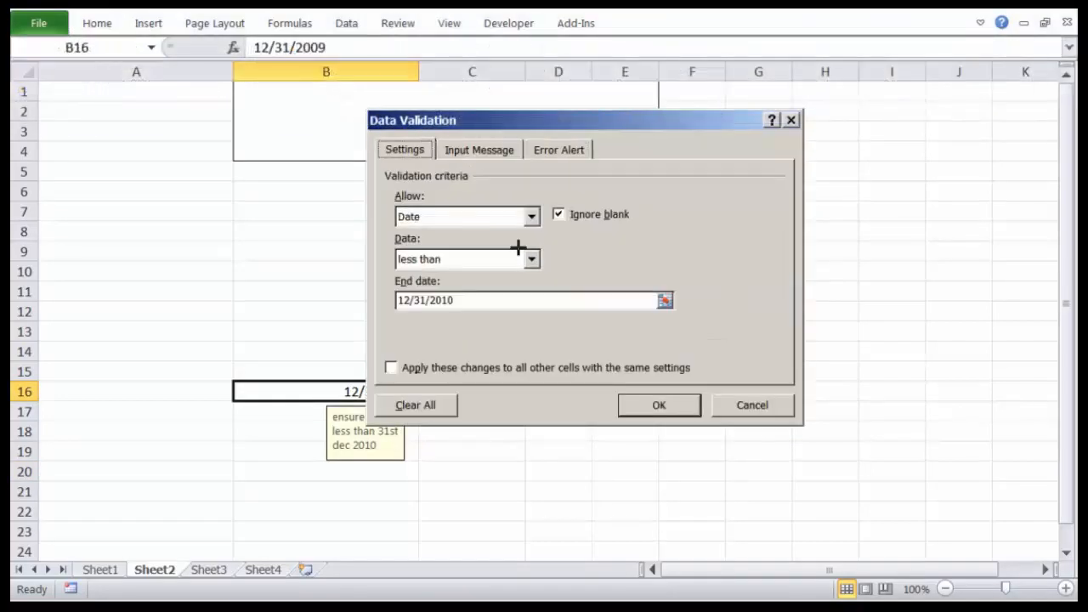
left_click(519, 255)
left_click(505, 211)
left_click(505, 211)
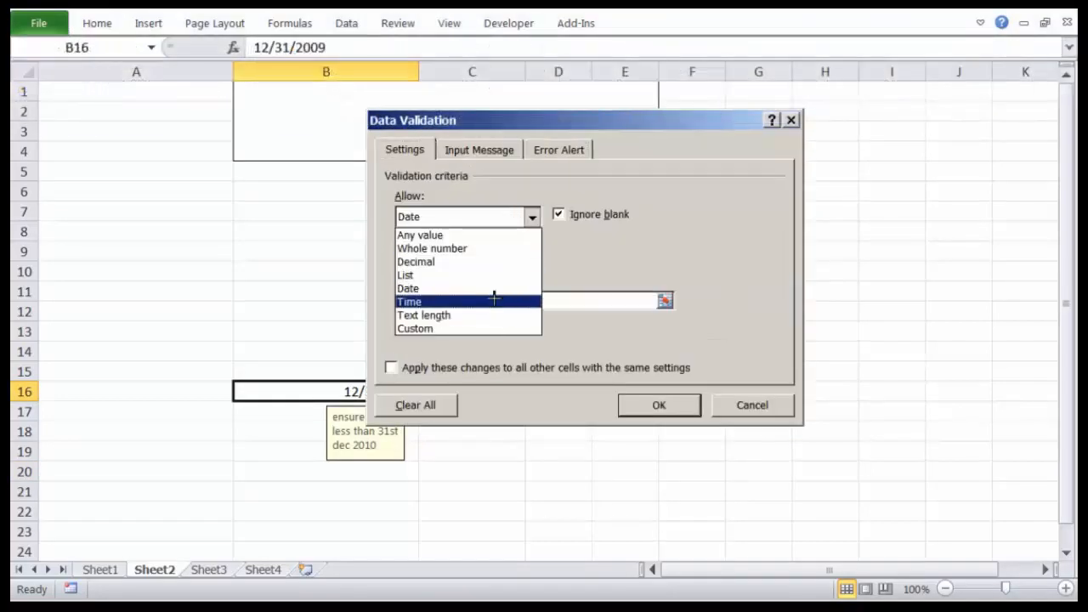
left_click(494, 299)
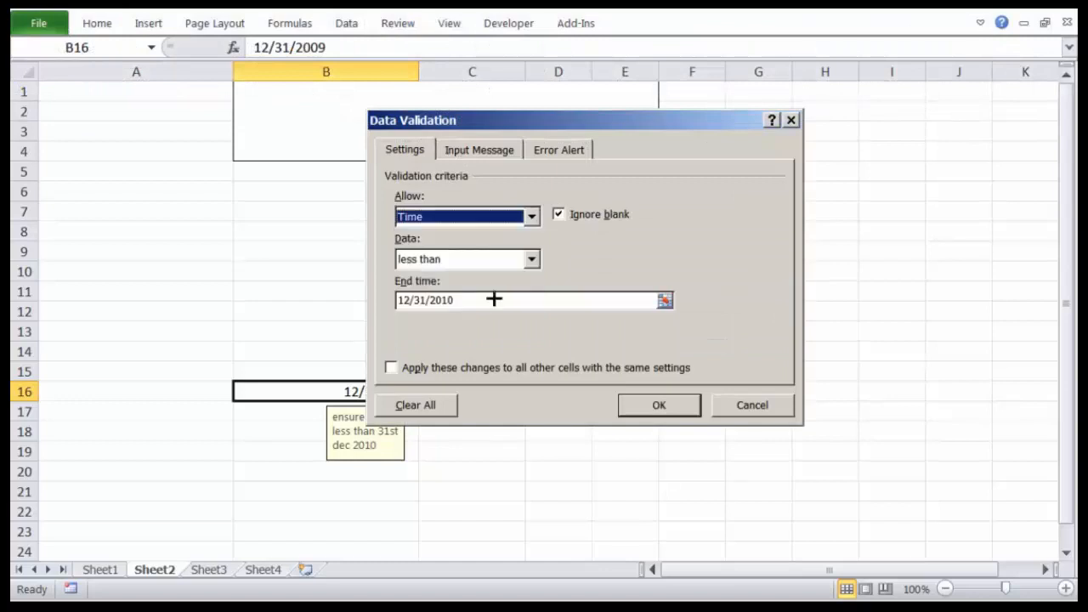
left_click(527, 216)
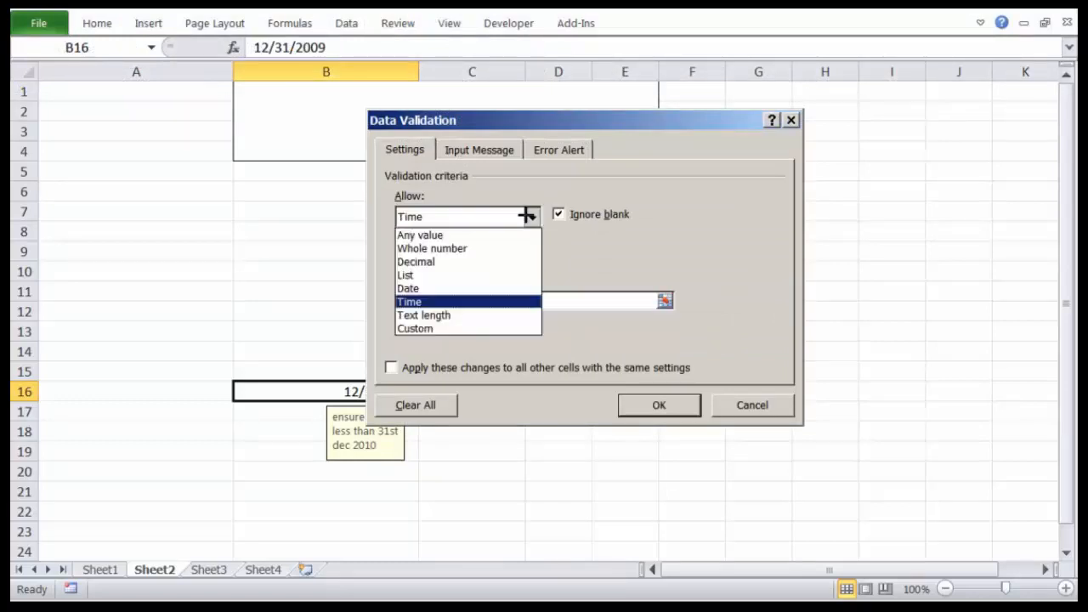
left_click(480, 316)
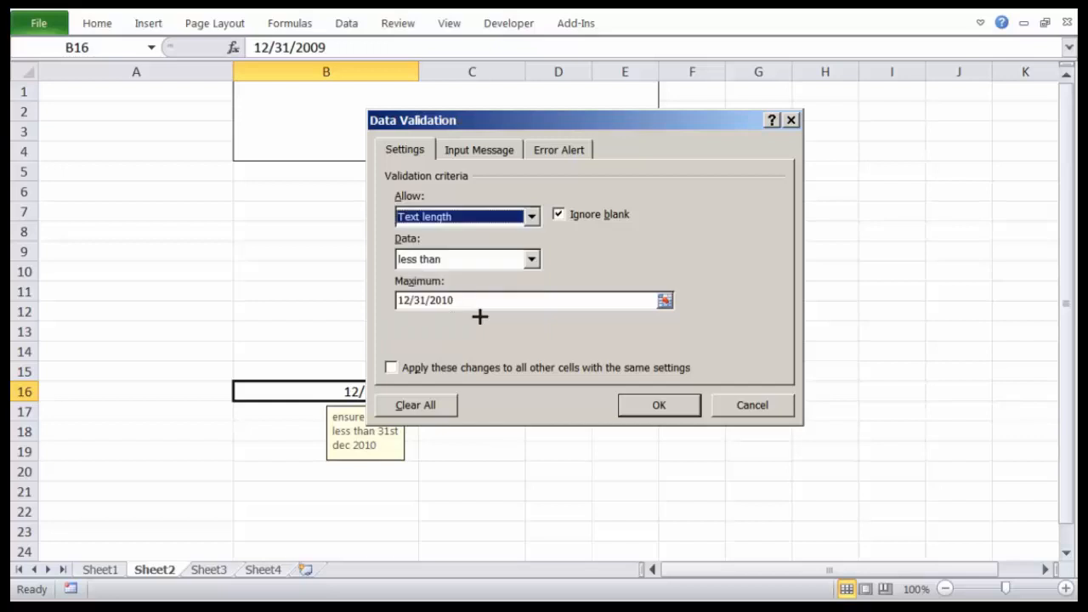
left_click(514, 214)
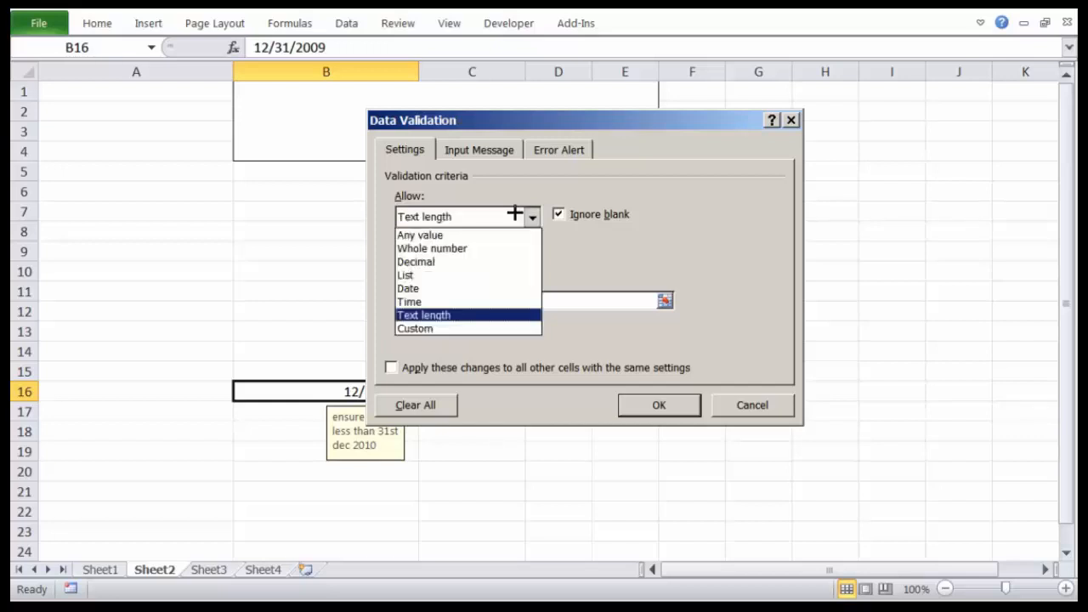
left_click(685, 246)
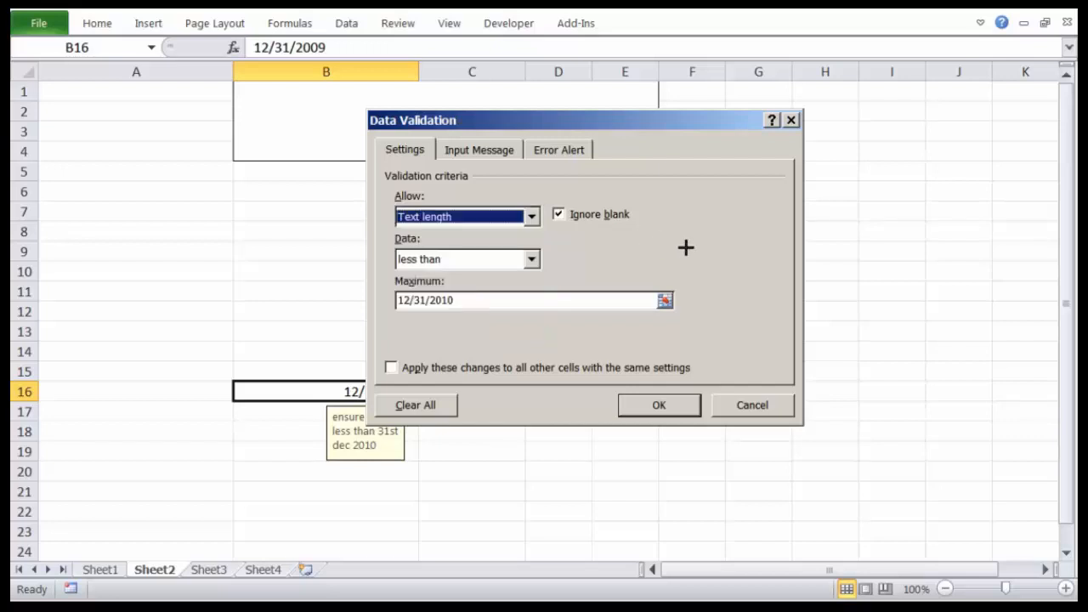
left_click(765, 405)
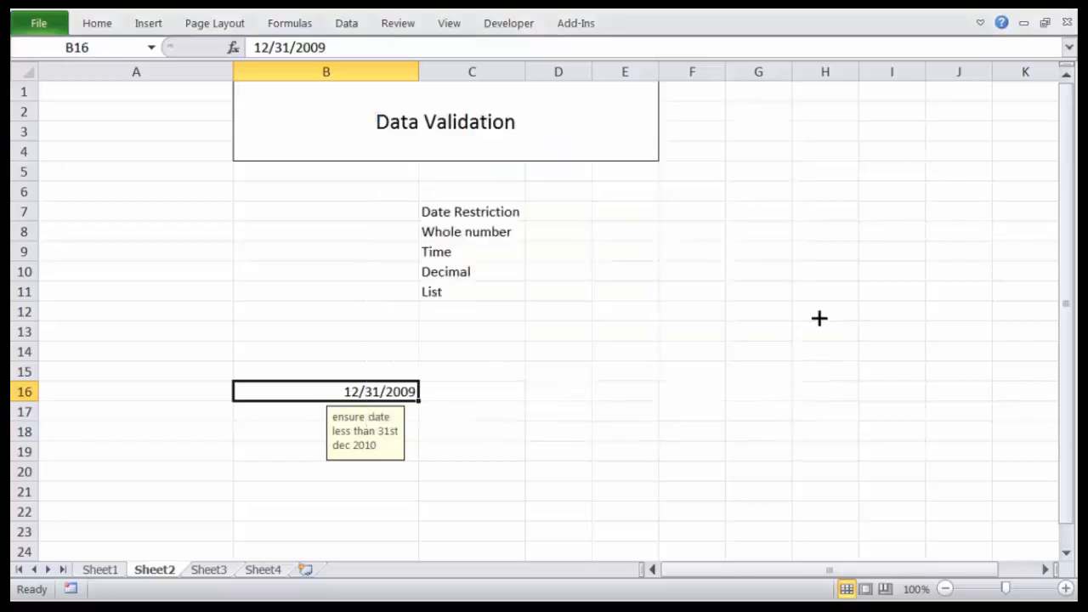
left_click(819, 313)
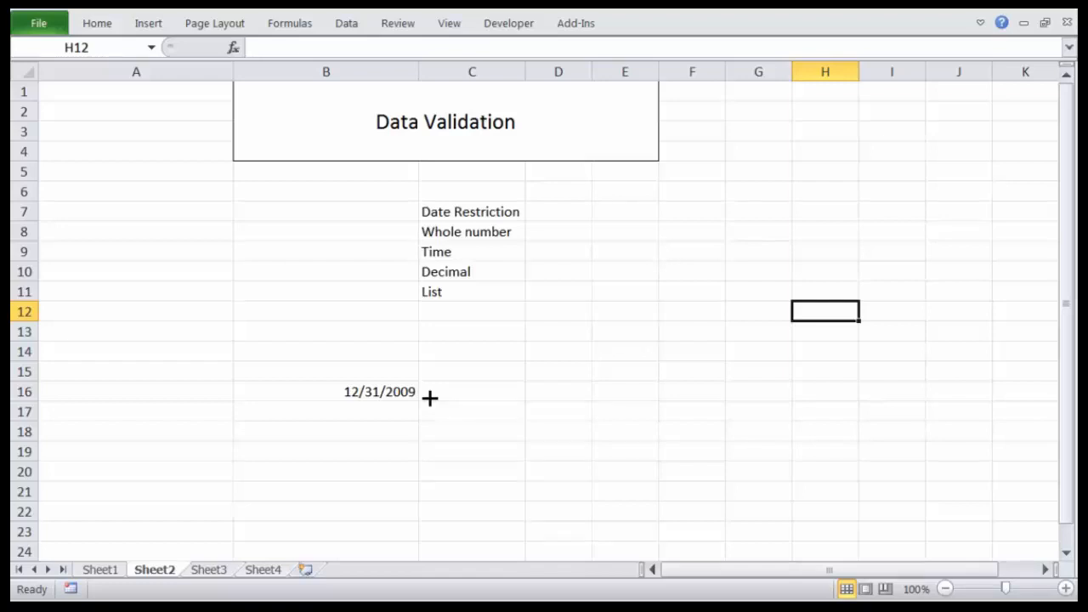
left_click(596, 376)
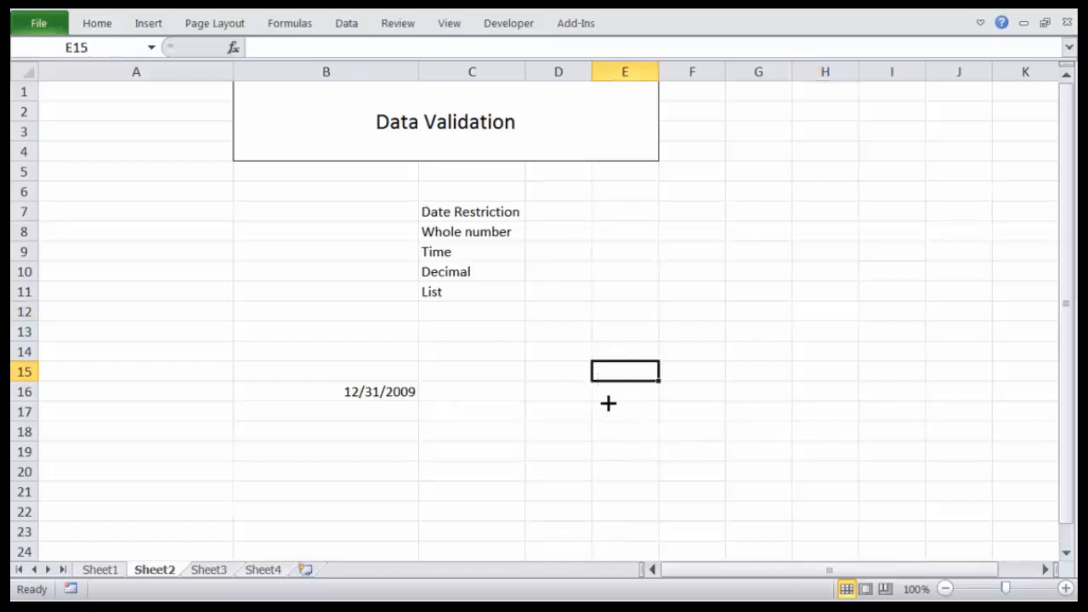
- Insert a new worksheet and enter Q1 in cell B3
left_click(306, 570)
left_click(301, 130)
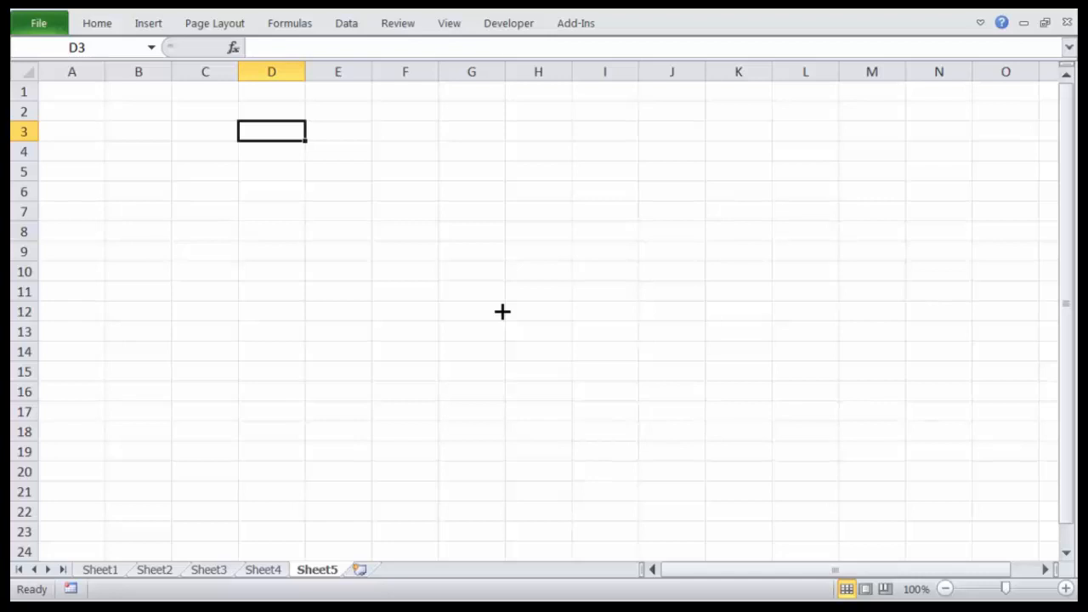
key("Left")
key("Left")
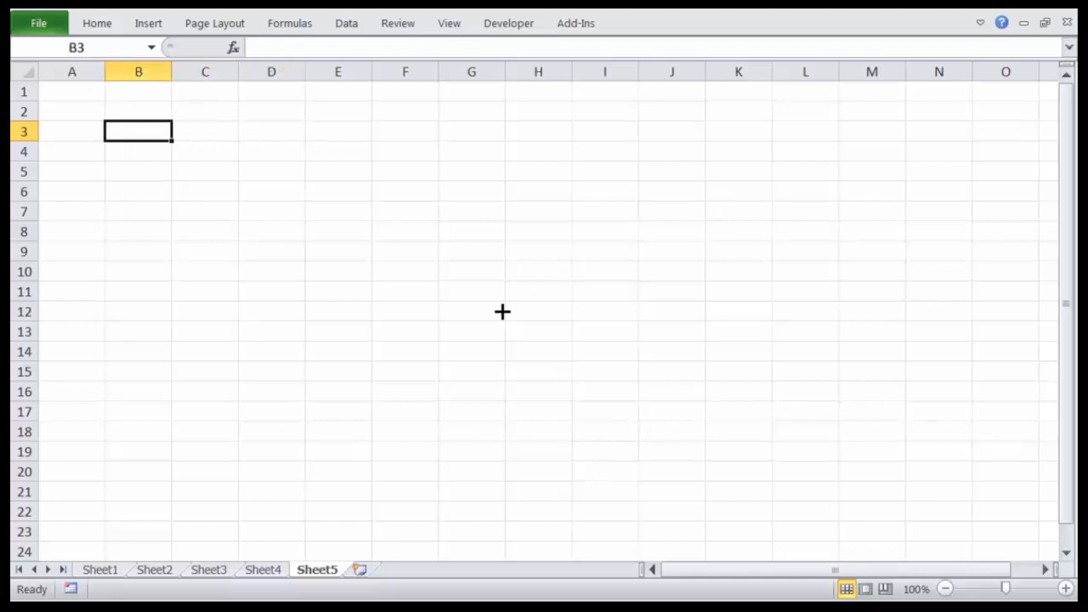
type("Q")
key("Return")
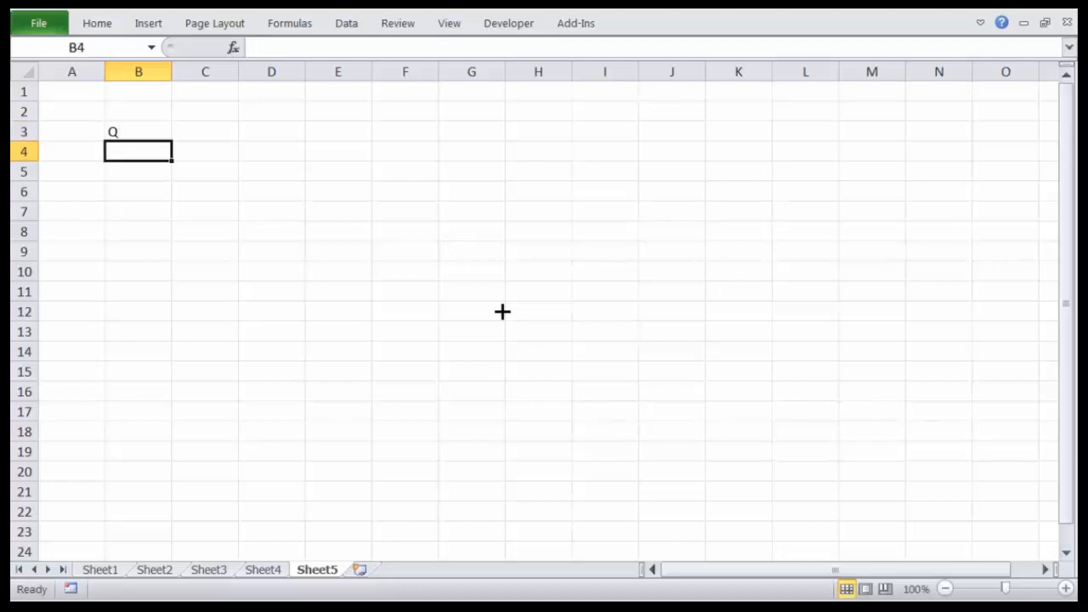
key("Up")
type("Q1")
key("Return")
- Enter Q2, Q3 and Q4 in cells B4 to B6 and select cell C3
type("Q2")
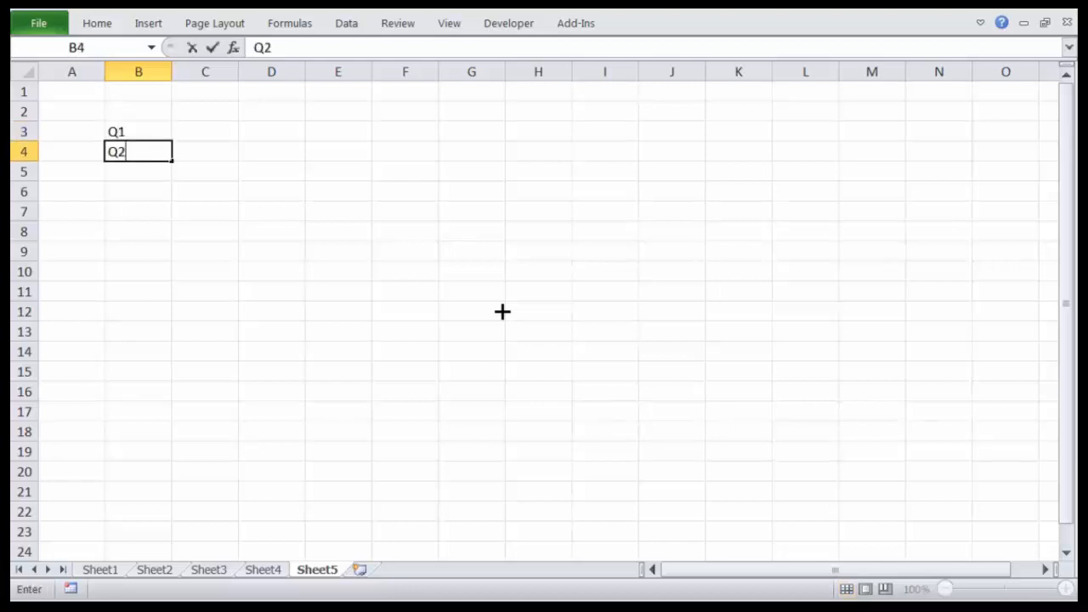
key("Return")
type("Q3")
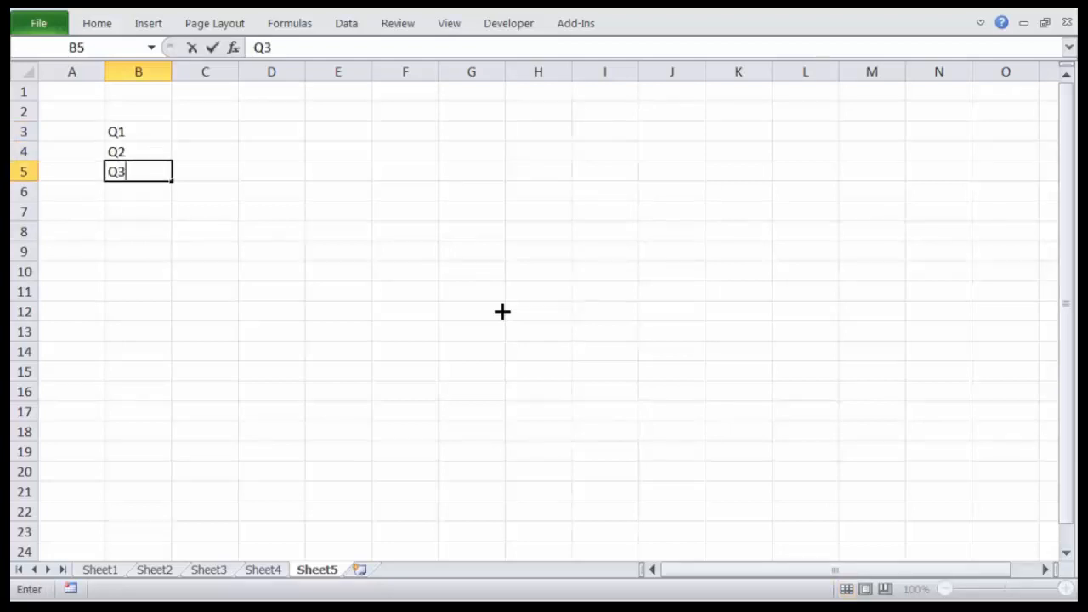
key("Return")
type("Q4")
key("Tab")
key("Up")
key("Up")
key("Up")
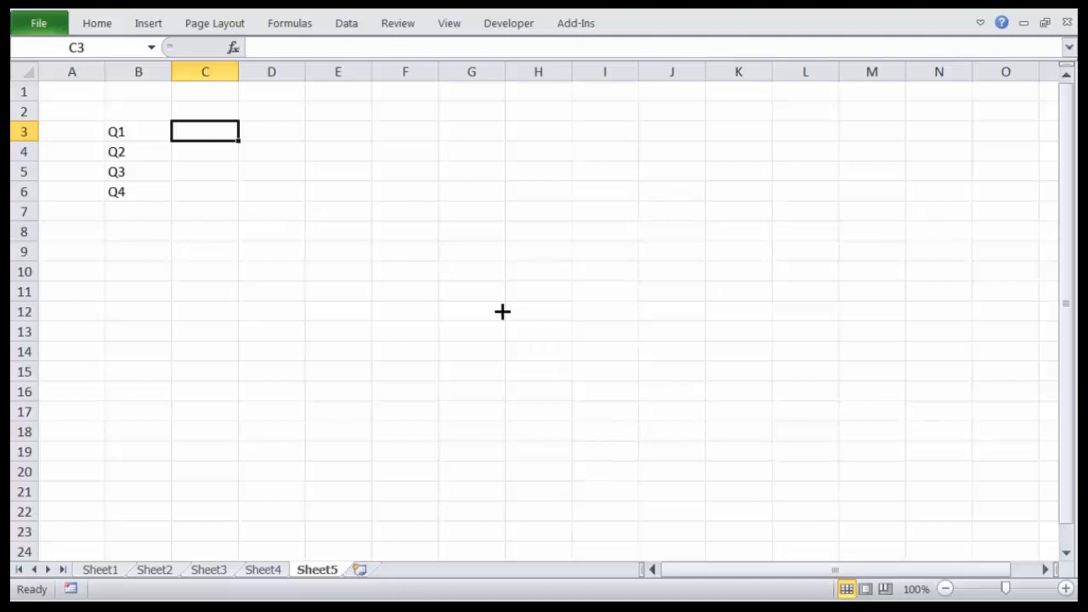
type("E")
key("Return")
key("Up")
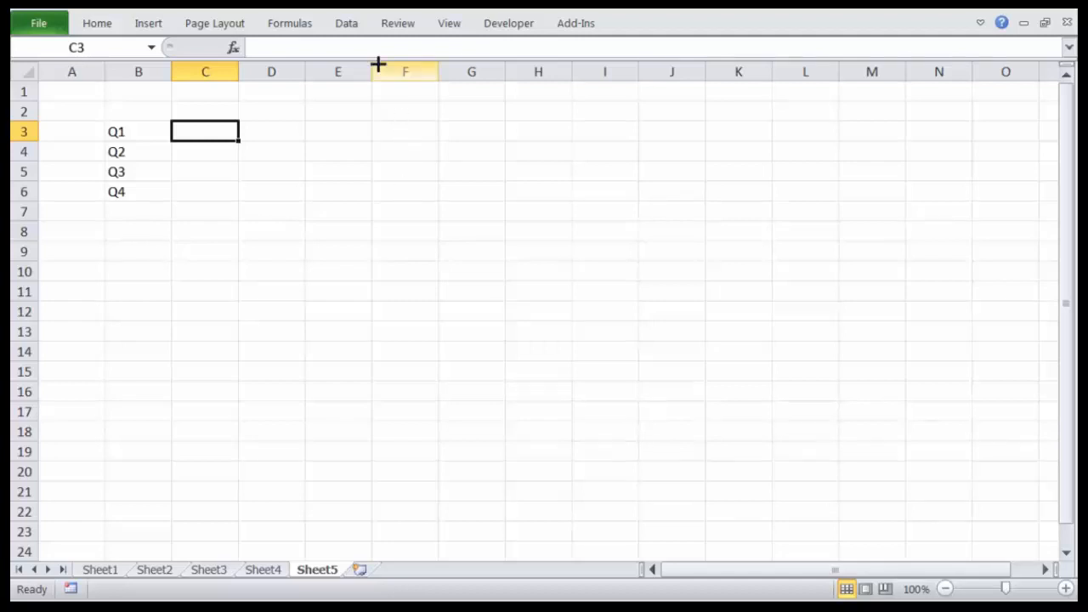
- Apply list data validation to cell C3 with the source "Option A, Option B,"
left_click(349, 26)
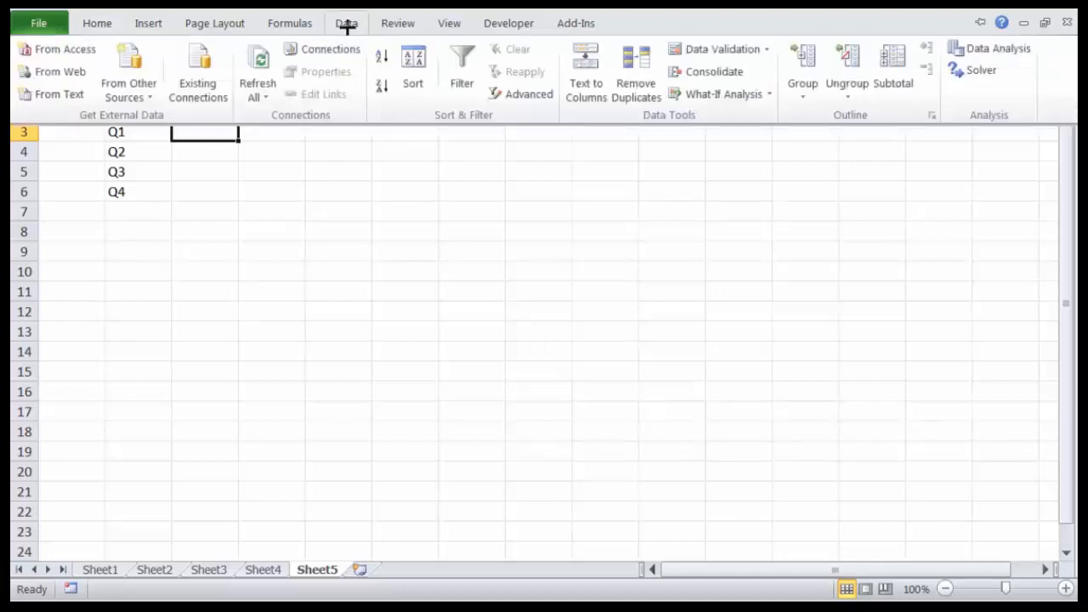
left_click(743, 46)
left_click(437, 215)
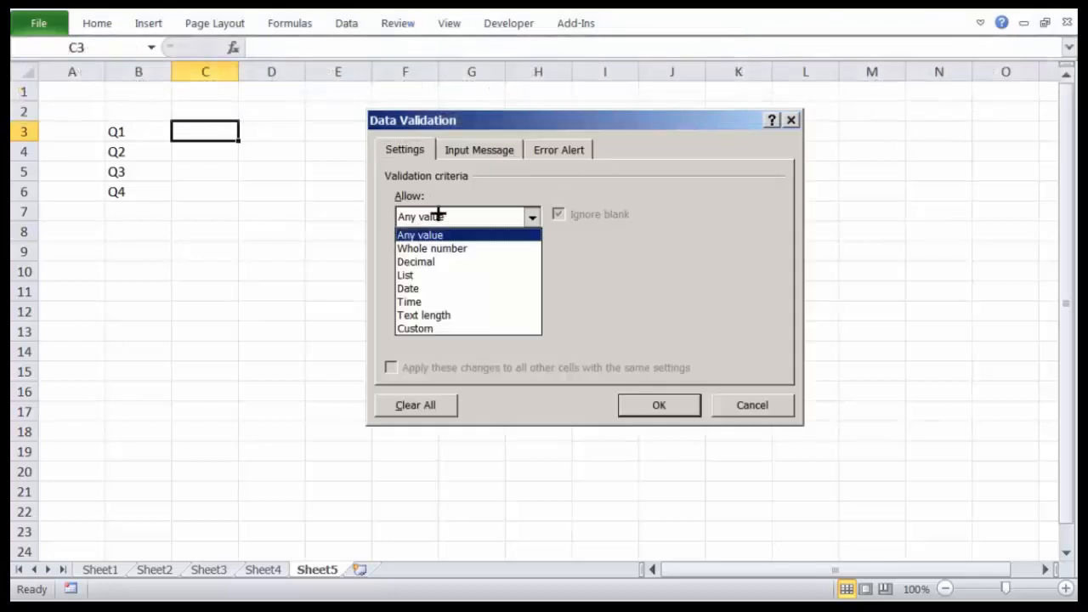
left_click(428, 275)
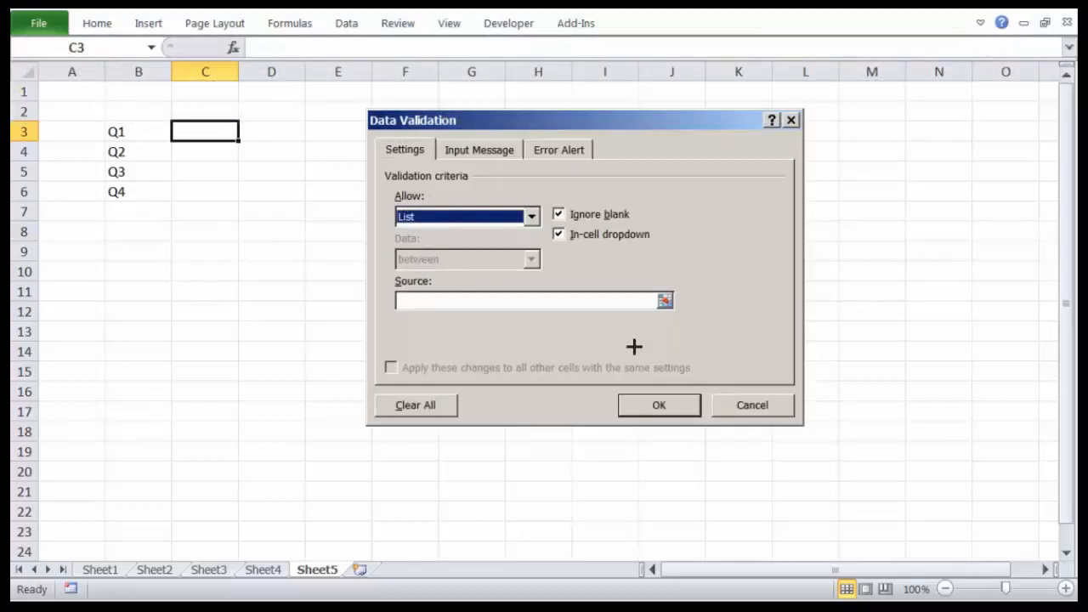
left_click(575, 300)
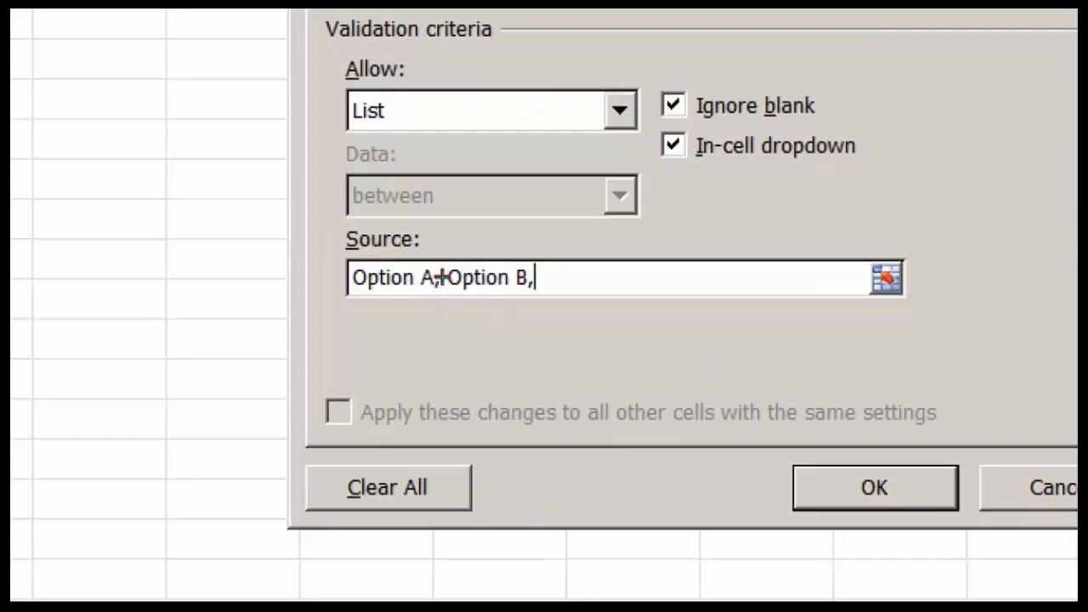
left_click(452, 302)
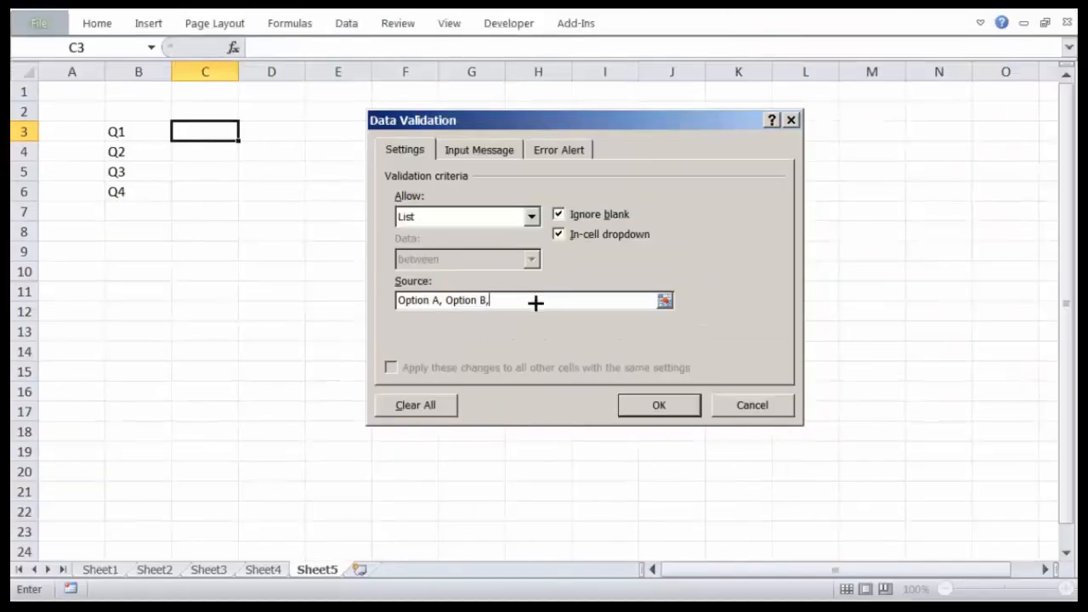
left_click(658, 405)
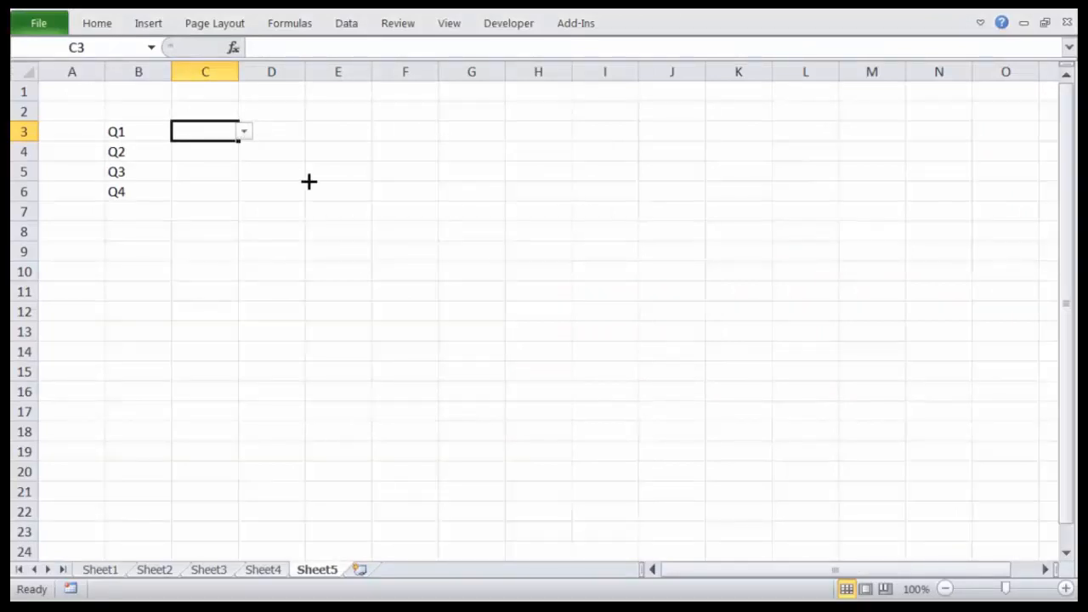
- Test the dropdown list in cell C3 by choosing Option A, and change the selection to Option B
left_click(245, 132)
key("Escape")
left_click(1066, 589)
left_click(1066, 589)
left_click(1066, 589)
left_click(1066, 588)
left_click(1066, 588)
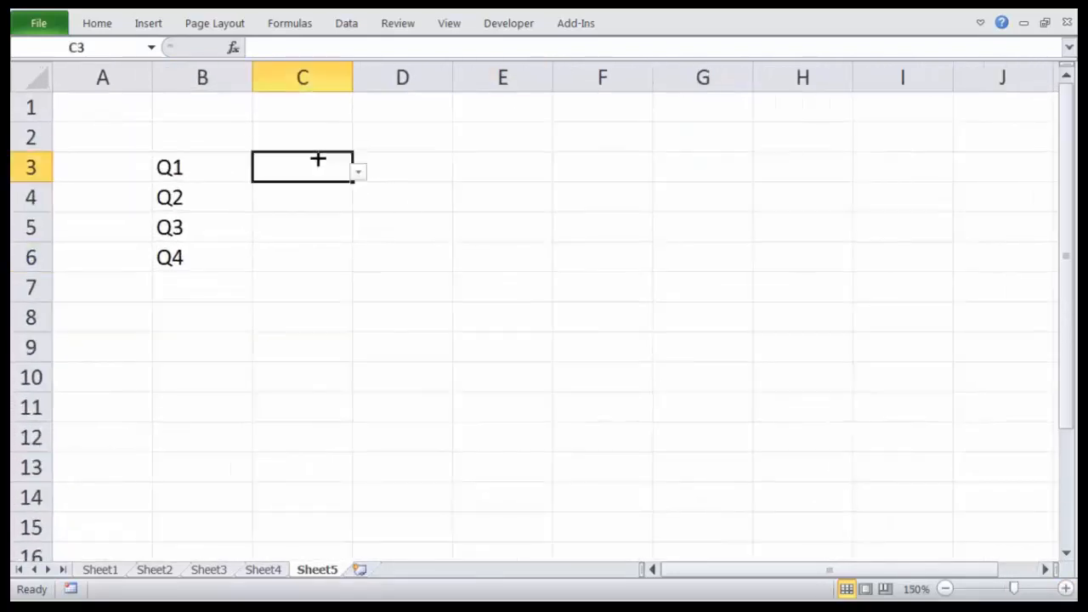
left_click(286, 191)
left_click(358, 171)
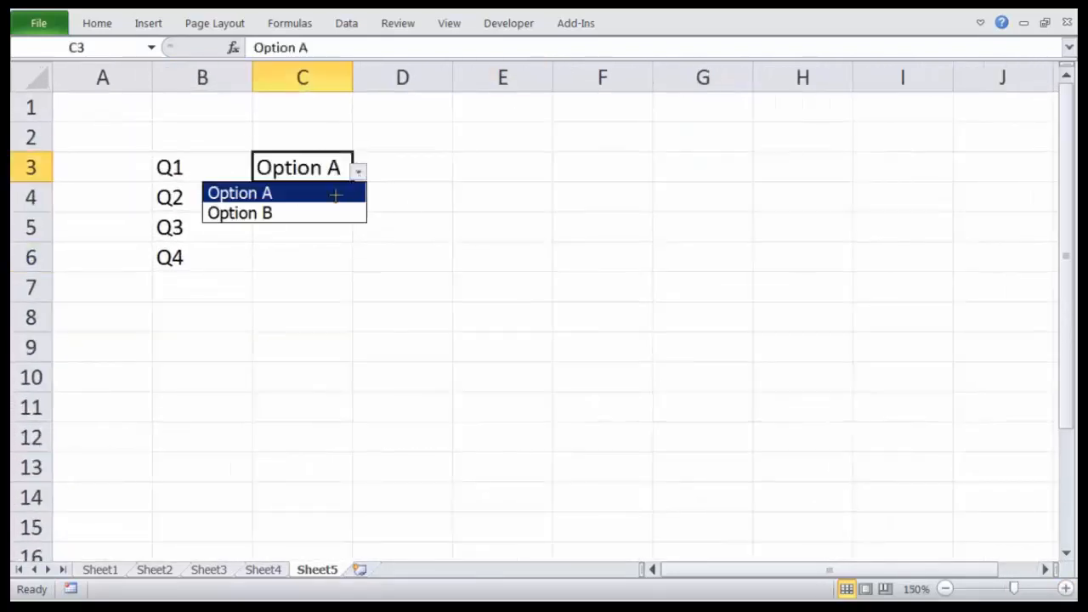
left_click(323, 212)
- Examine the typed list source in the data validation of cell C3 and cancel without applying changes
left_click(346, 23)
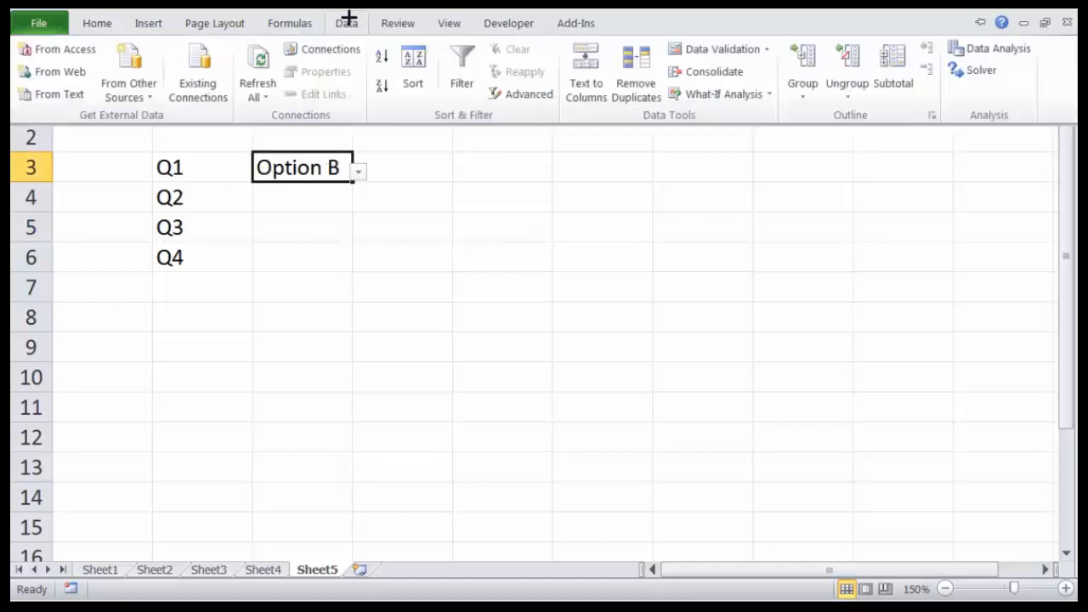
left_click(701, 54)
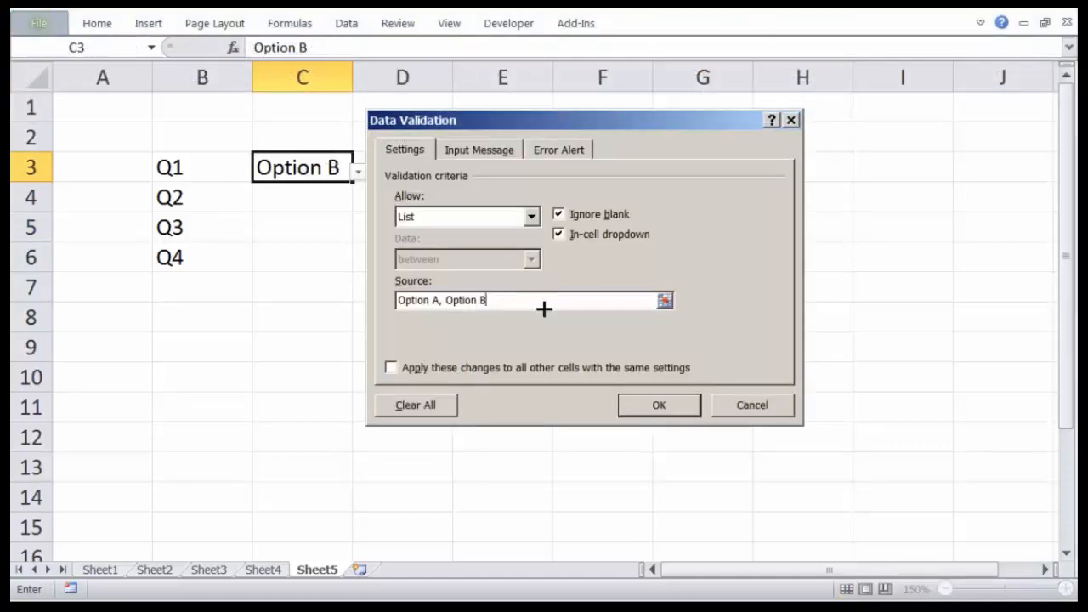
left_click_drag(545, 308, 335, 279)
left_click(512, 303)
type("s")
left_click(760, 405)
left_click(780, 406)
- Enter Option A in cell H2 and Option B in cell H3
left_click(832, 197)
left_click(841, 119)
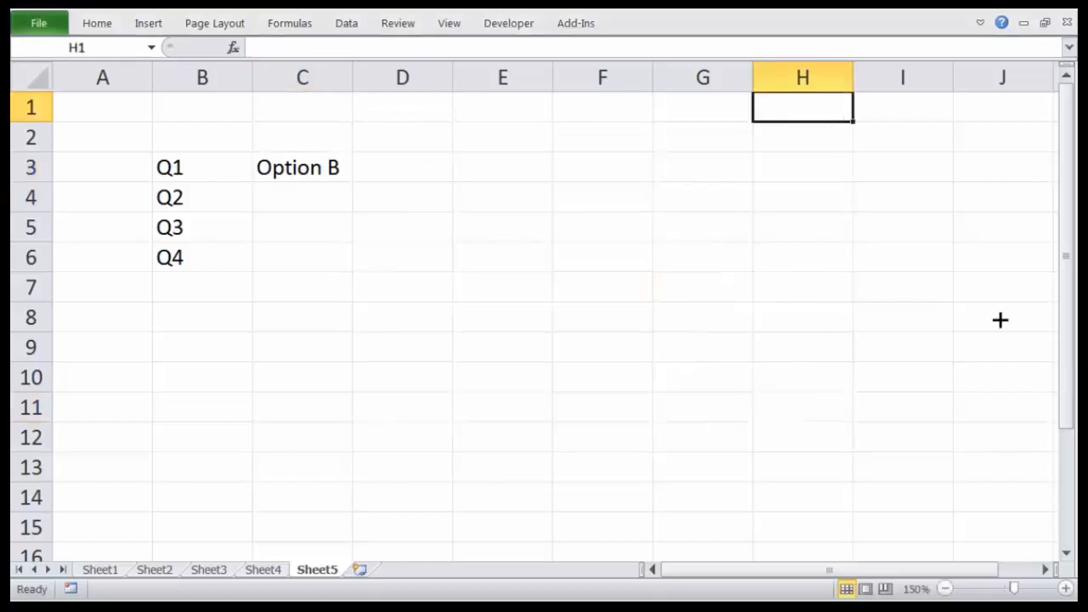
key("Down")
type("Option A")
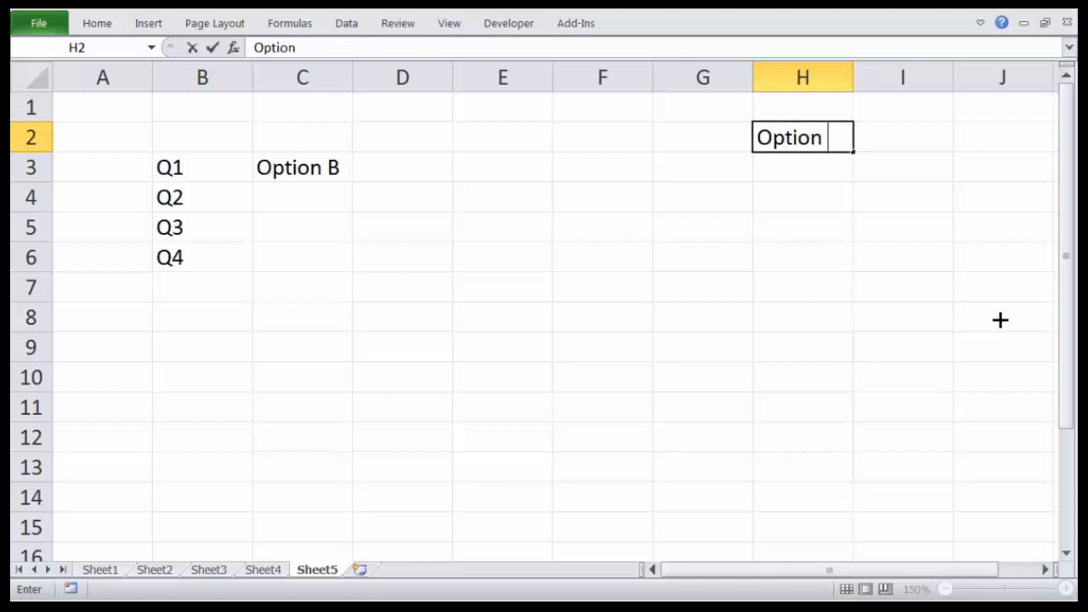
key("Return")
type("Opt")
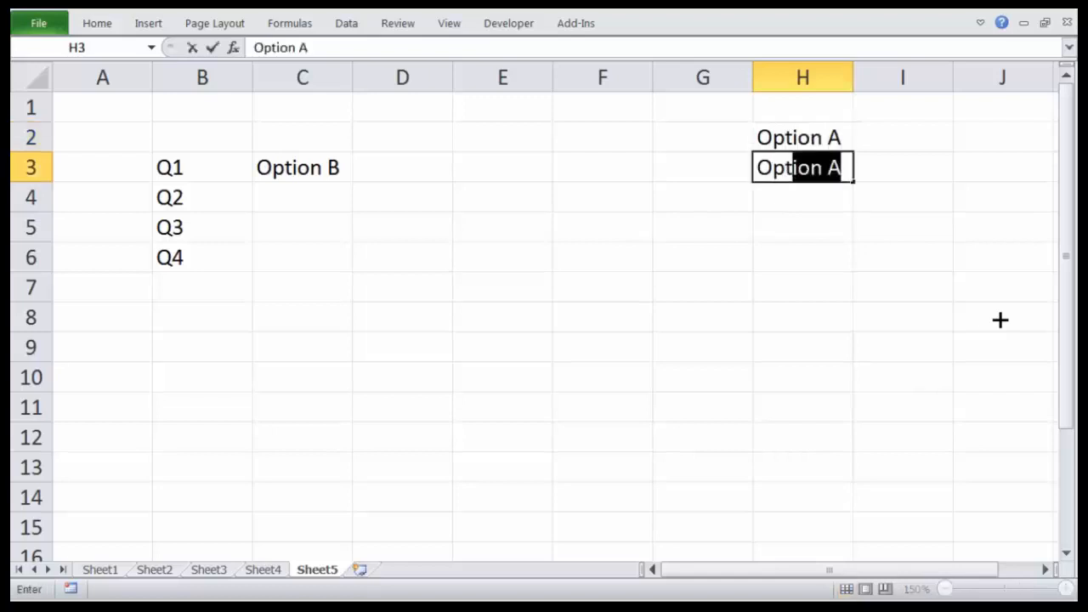
type("ion B")
key("Return")
- Copy the two options in H2:H3 into cells H4:H5
key("Up")
key("Up")
key("shift+Down")
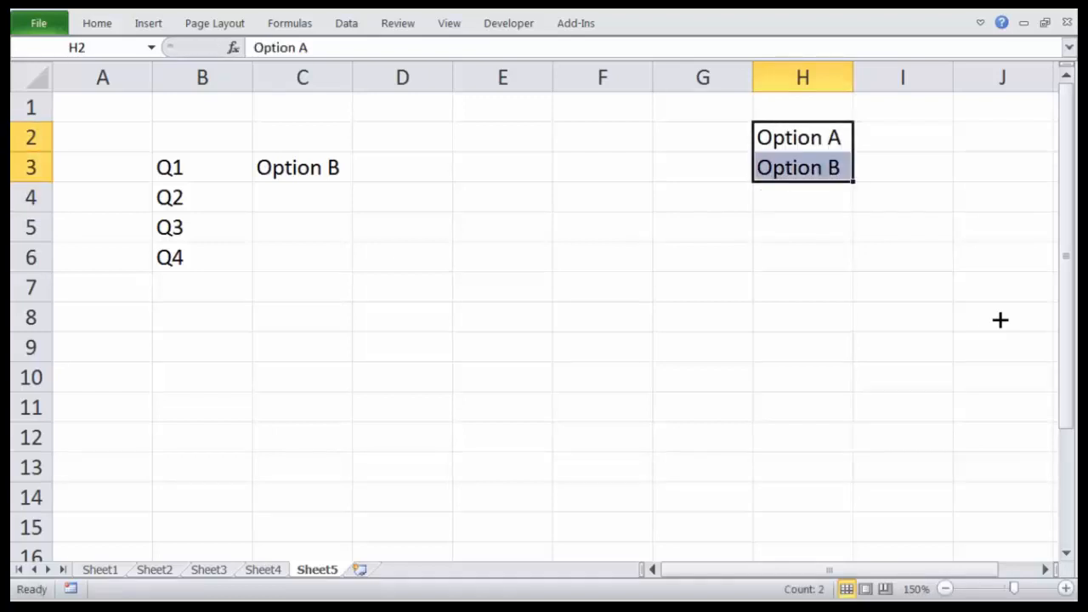
key("ctrl+c")
key("Down")
key("Down")
key("ctrl+v")
key("Escape")
- Change cell H4 to Option C and cell H5 to Option D
key("Down")
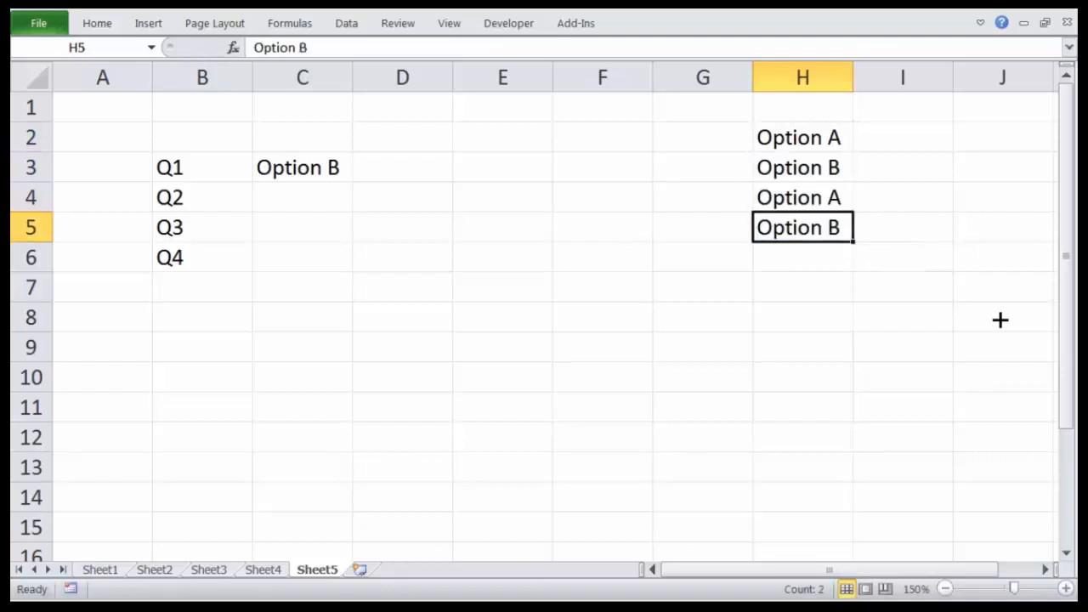
key("Up")
key("F2")
key("BackSpace")
type("C")
key("Return")
key("F2")
key("BackSpace")
type("D")
key("Return")
- Highlight the option list in cells H2 to H5 to review its range
key("Up")
key("Up")
key("Up")
key("Up")
key("Up")
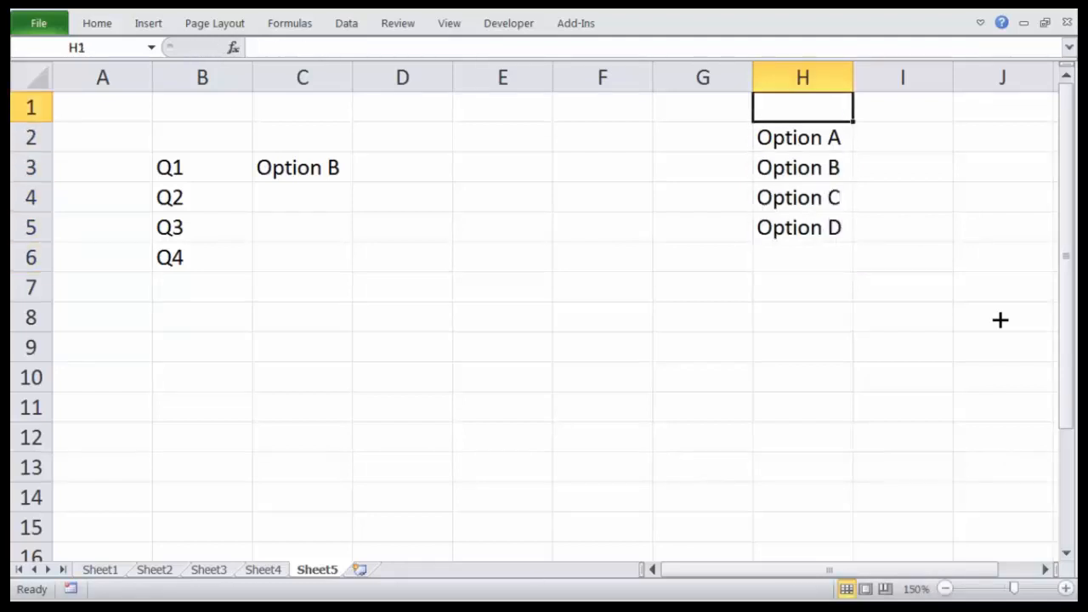
key("Down")
key("shift+Down")
key("shift+Down")
key("shift+Down")
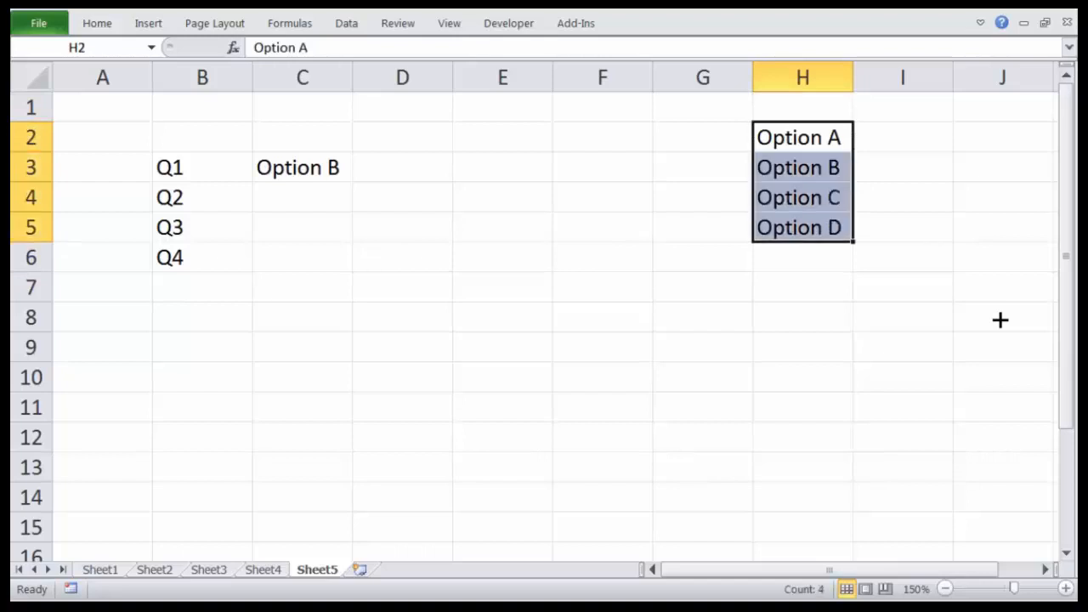
left_click(568, 281)
- Replace the typed list source in the data validation of cell C3 with the cell range =$H$2:$H$5
left_click(306, 164)
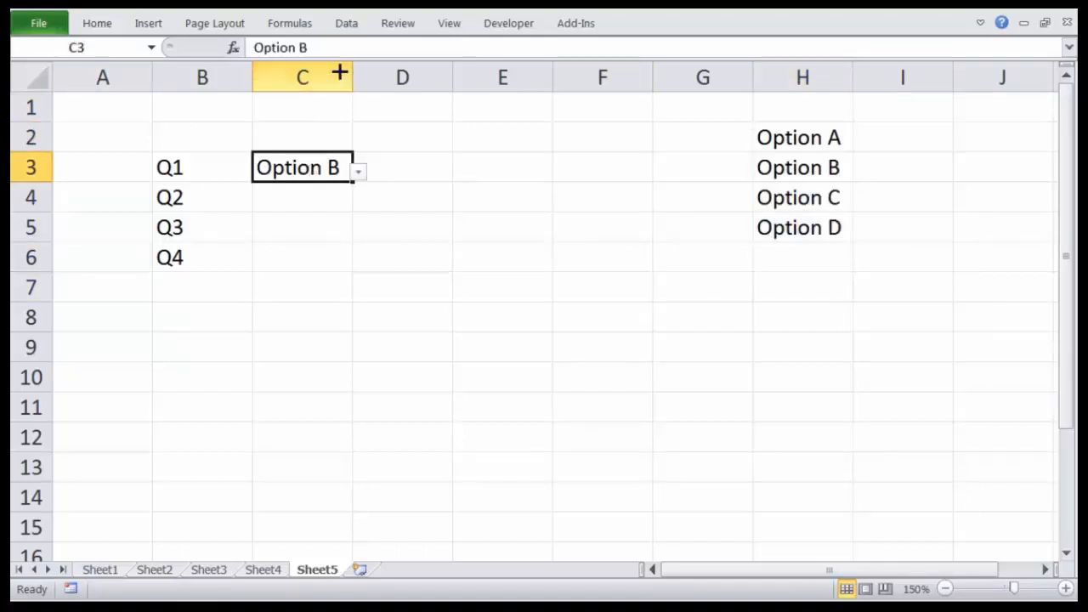
left_click(347, 24)
left_click(707, 49)
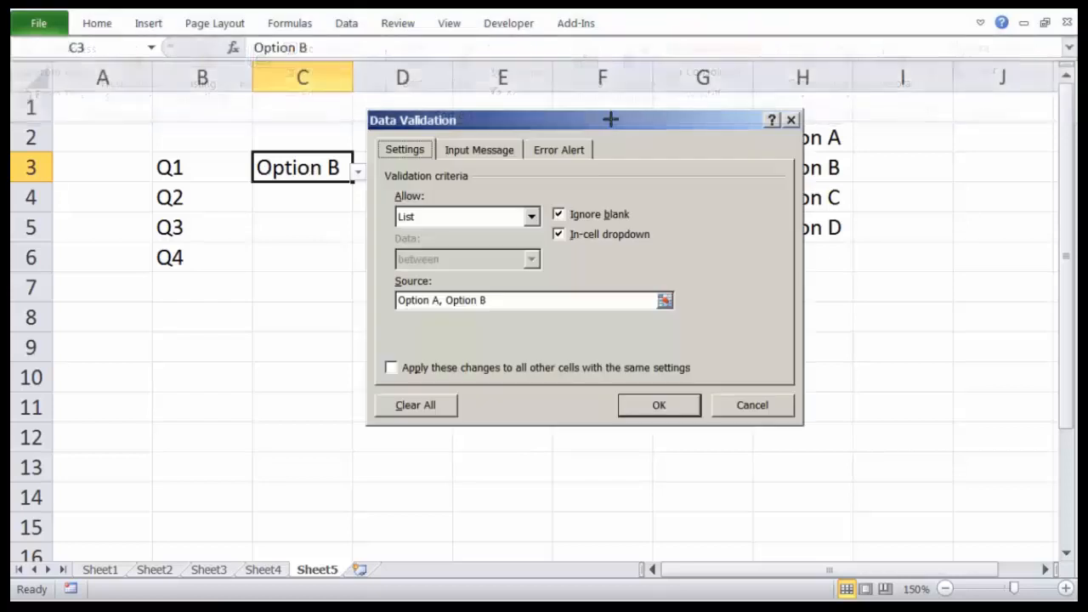
left_click_drag(564, 306, 314, 267)
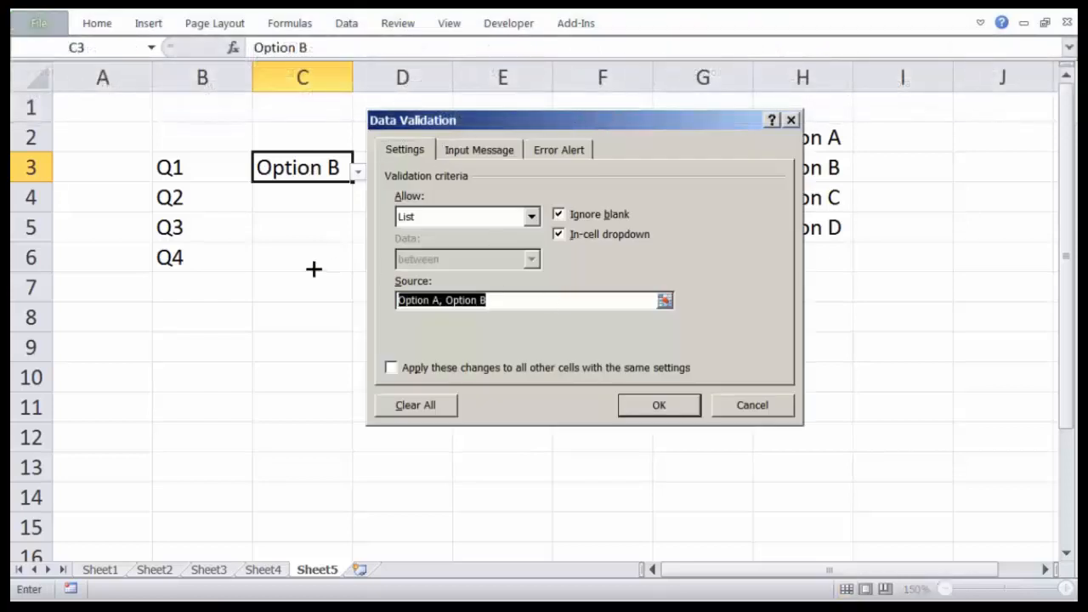
key("Delete")
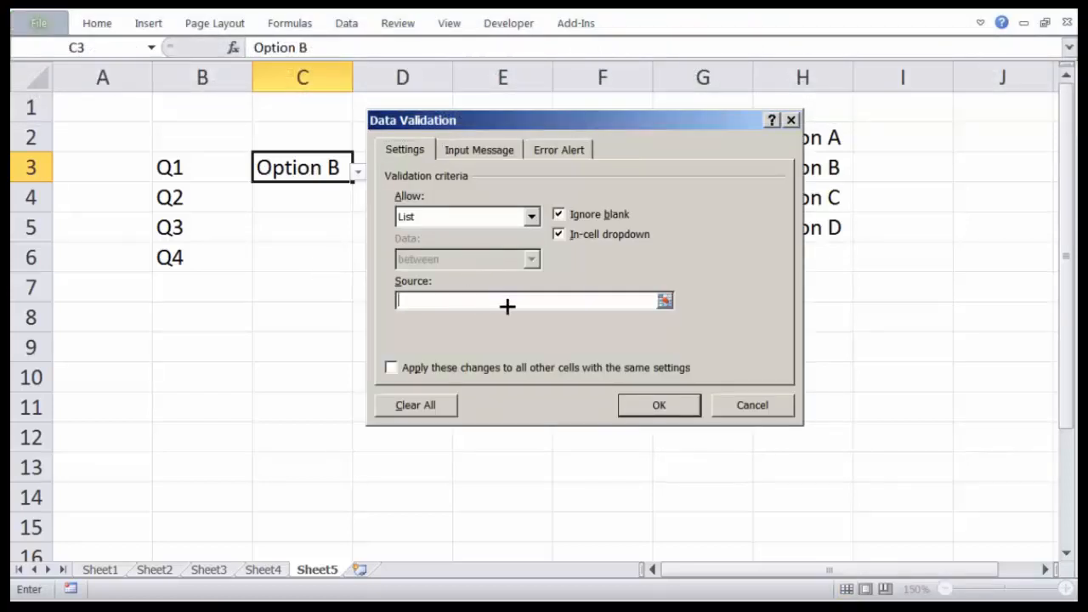
left_click_drag(588, 119, 508, 131)
left_click_drag(792, 128, 803, 223)
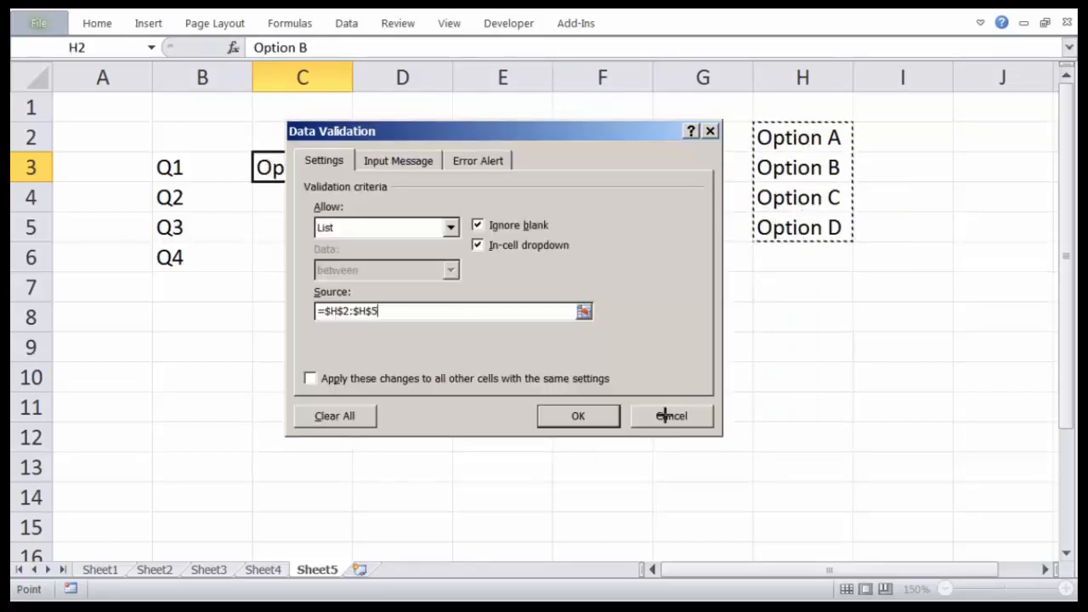
left_click(573, 415)
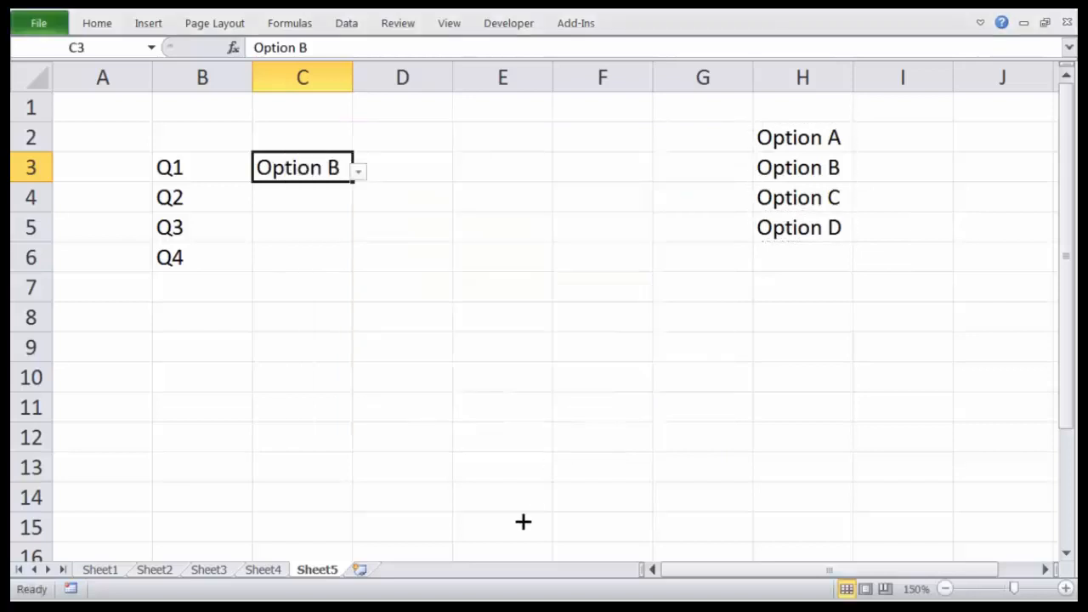
- Examine the dropdown choices in cell C3 and compare them with the source cells H2 to H5
left_click(358, 171)
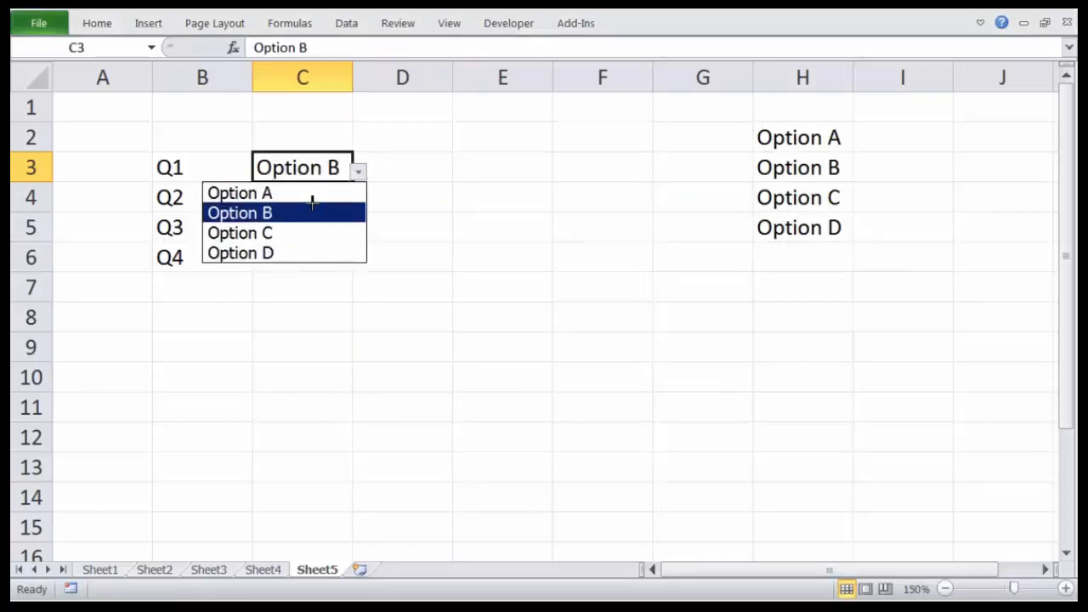
left_click(562, 264)
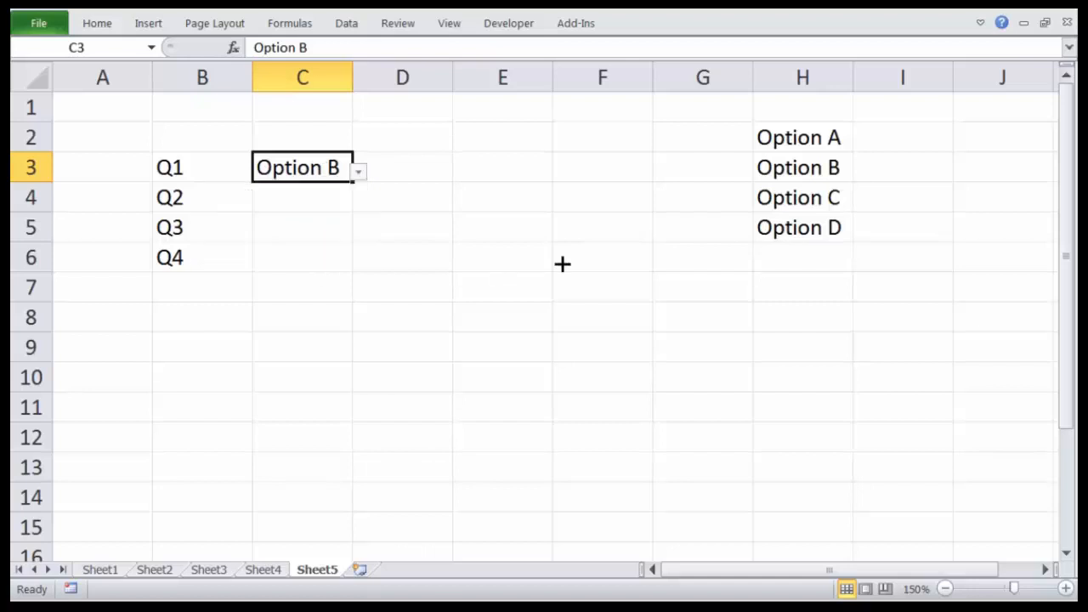
left_click(421, 286)
left_click(188, 198)
left_click(316, 198)
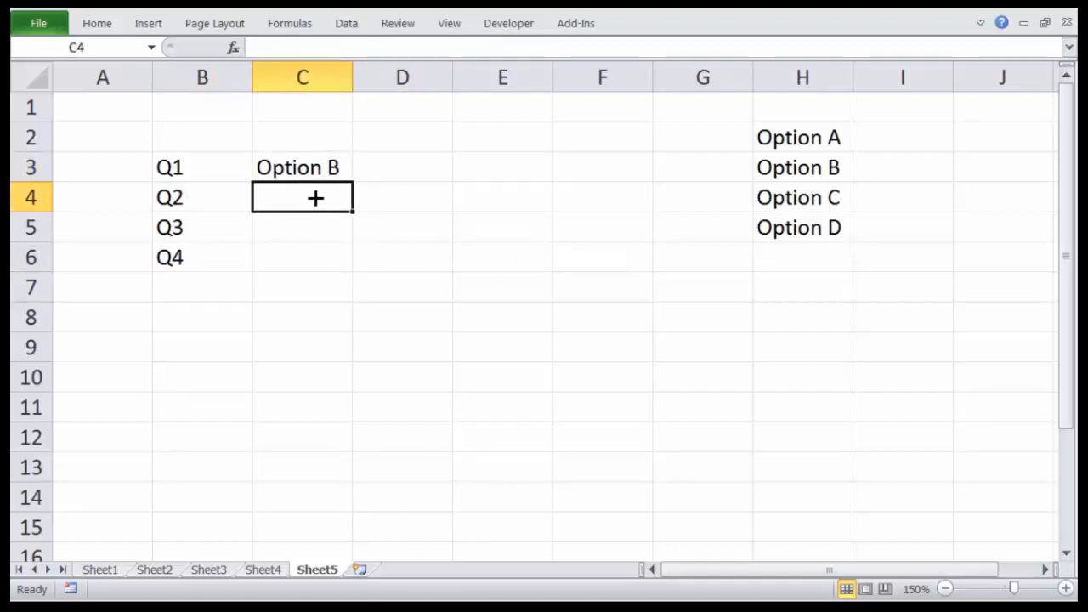
left_click_drag(778, 132, 765, 224)
left_click(514, 323)
- Copy cell C3 with its absolute-reference dropdown into cells C4, C5 and C6
left_click(311, 168)
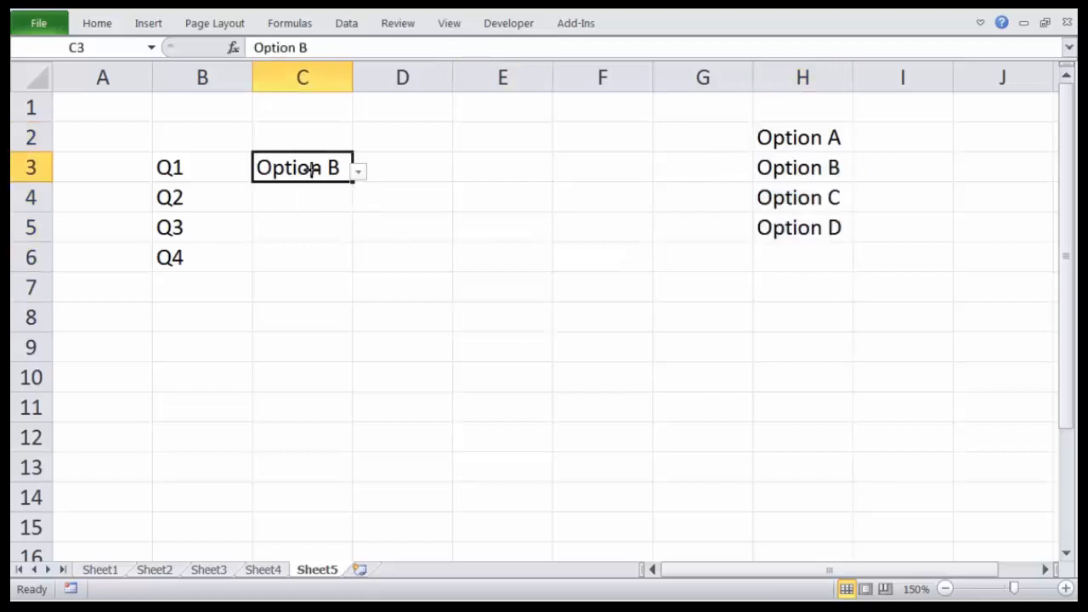
key("ctrl+c")
key("ctrl+v")
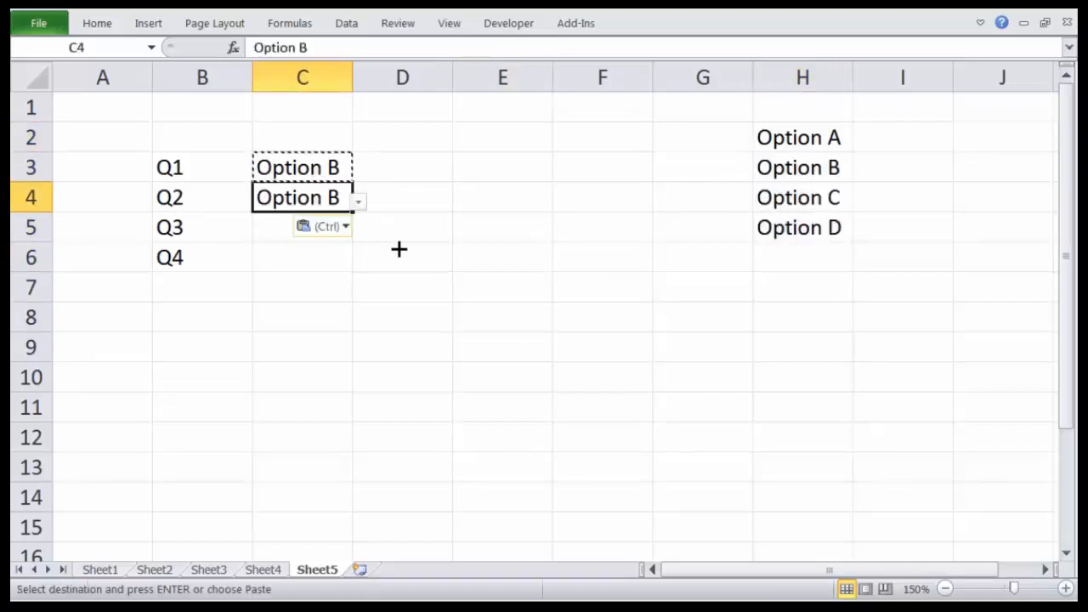
left_click(314, 228)
left_click(275, 221)
left_click(275, 221)
key("ctrl+v")
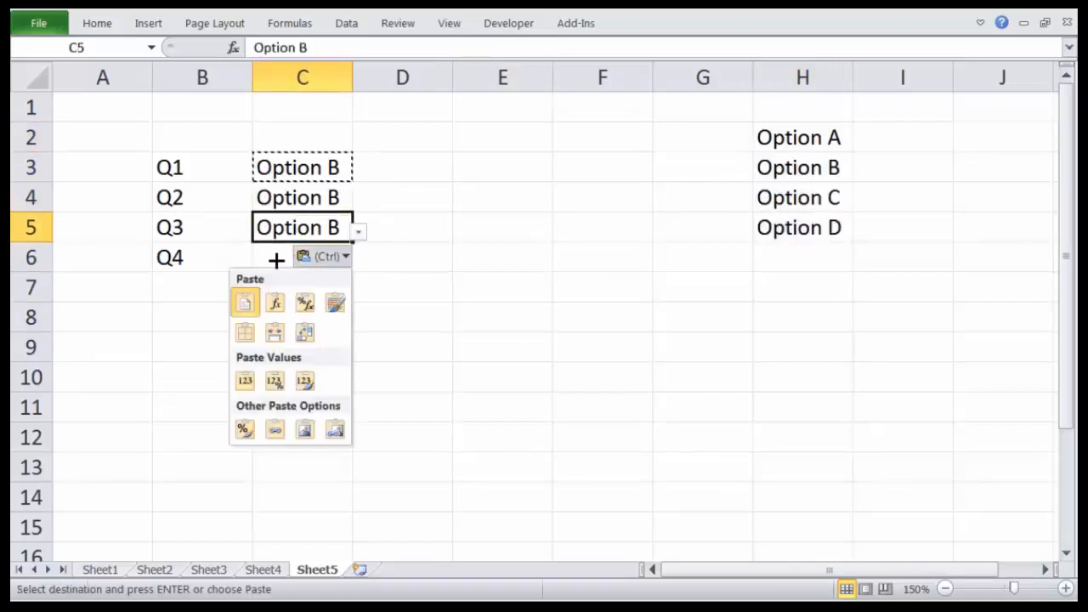
left_click(275, 258)
key("ctrl+v")
- Check the dropdown lists of the pasted cells C4 and C5
left_click(646, 284)
left_click(347, 198)
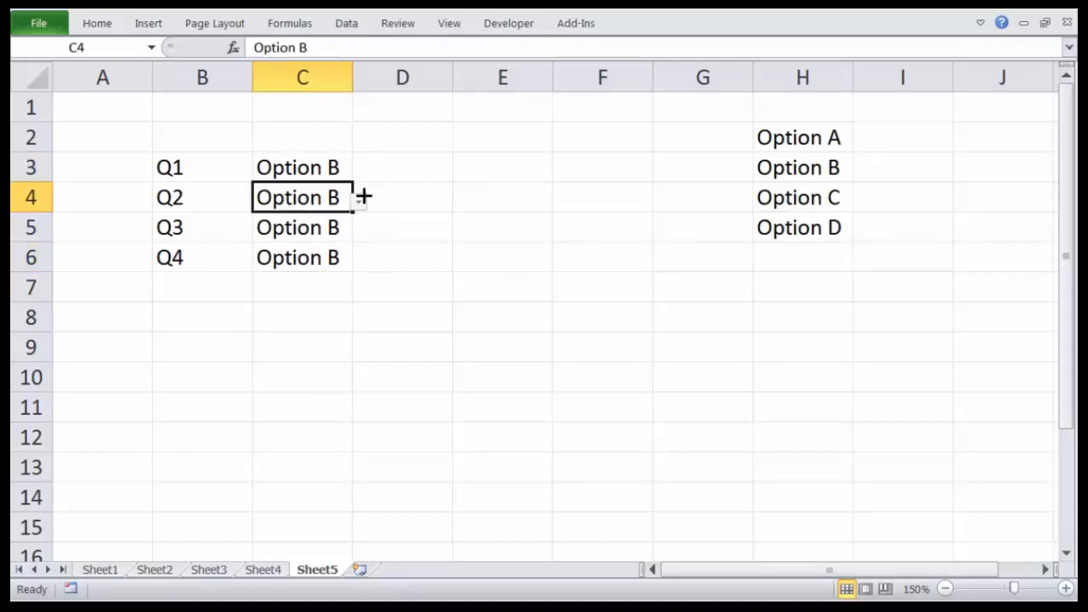
left_click(359, 200)
left_click(338, 233)
left_click(344, 234)
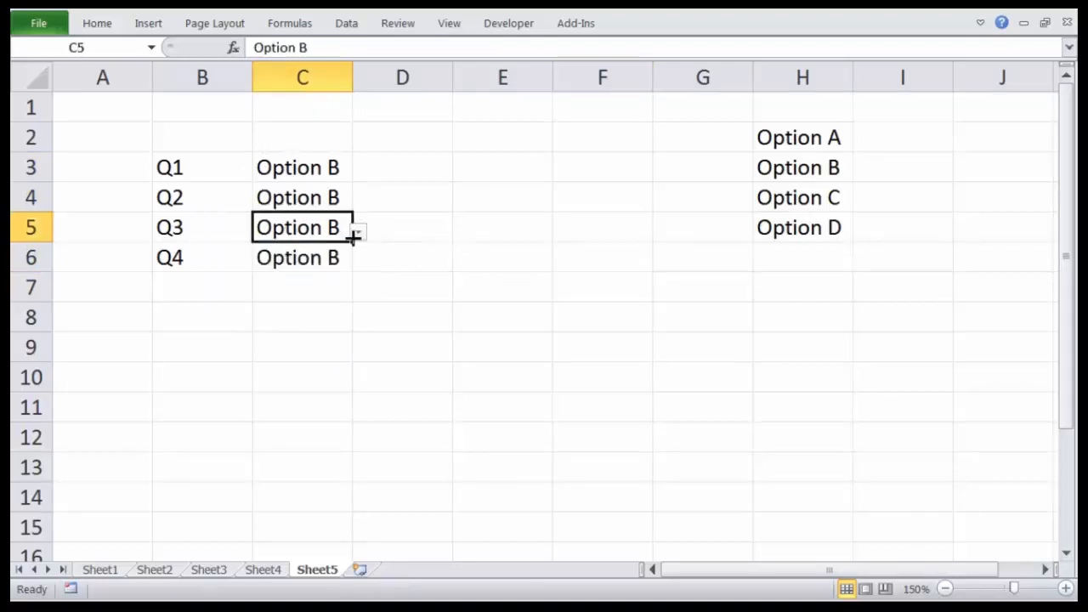
left_click(360, 230)
left_click(316, 253)
- Change the list source in the data validation of cell C3 to the relative reference =H2:H5
left_click(293, 168)
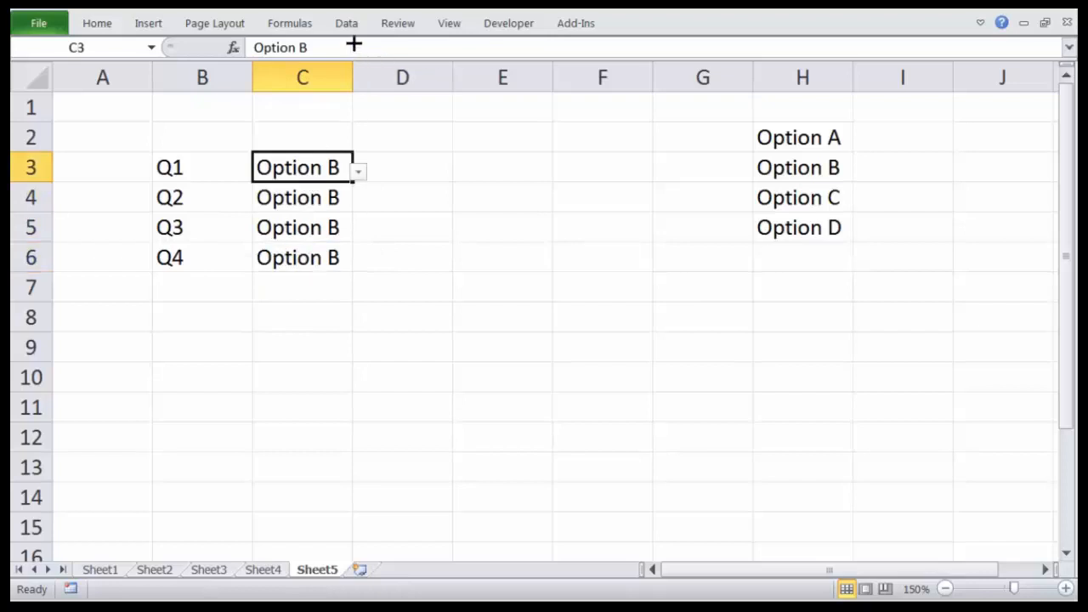
left_click(346, 23)
left_click(716, 47)
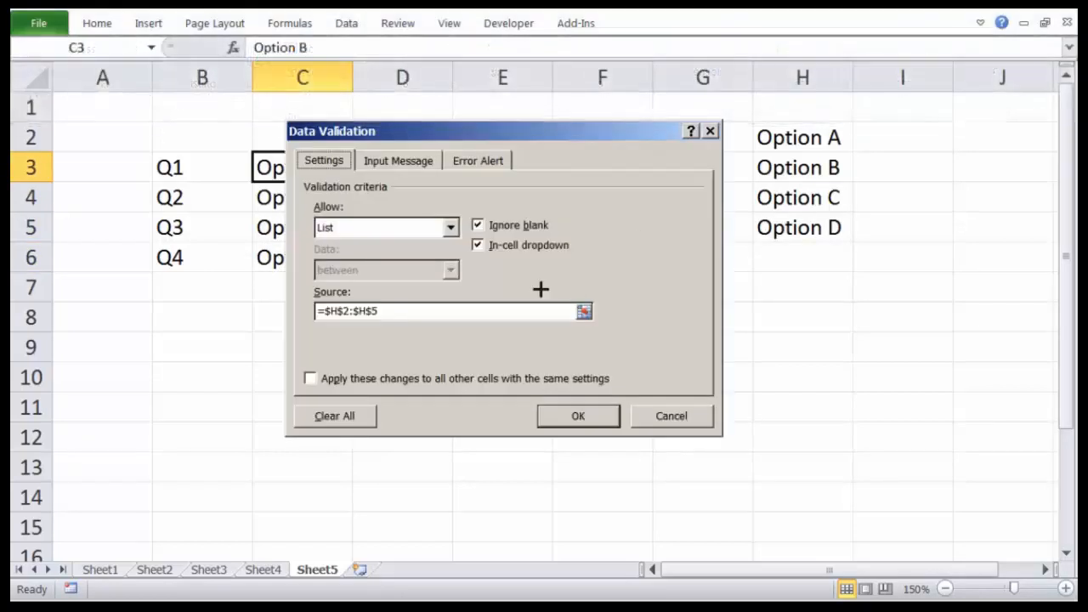
left_click(386, 311)
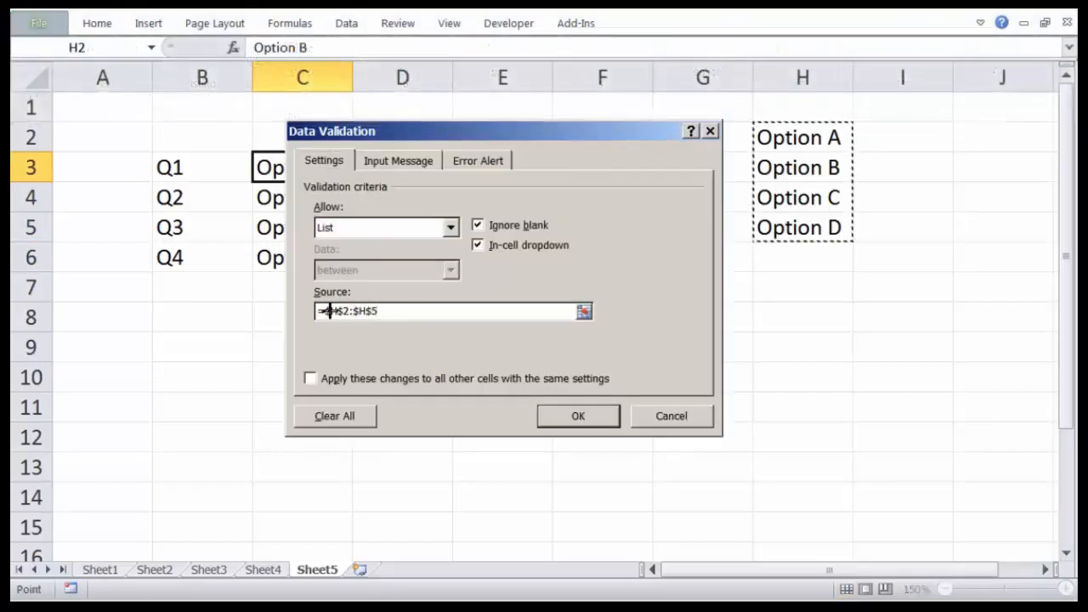
left_click_drag(330, 311, 429, 320)
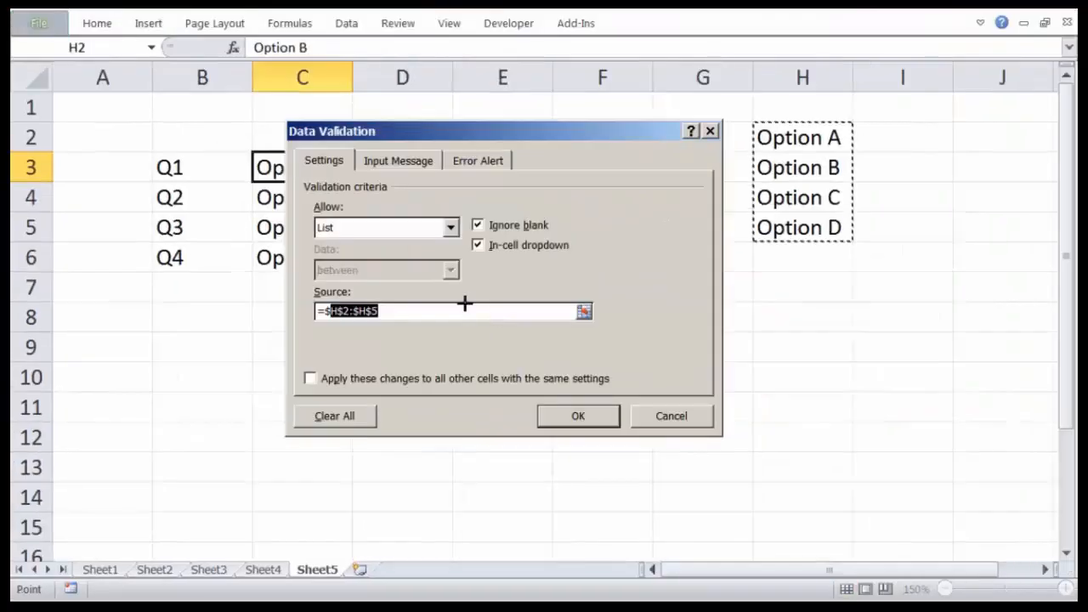
left_click(395, 299)
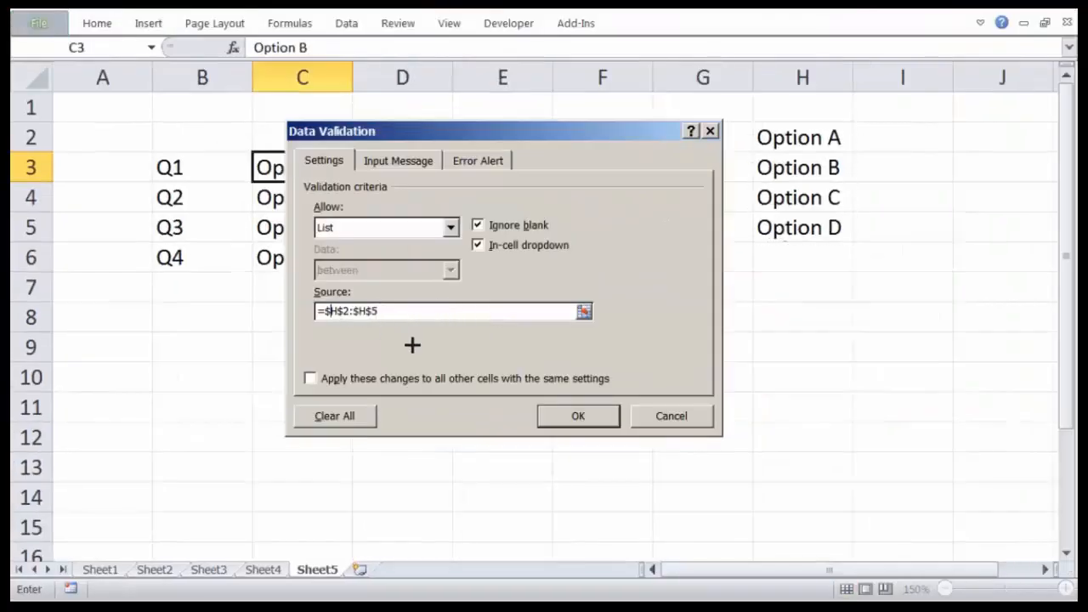
key("F4")
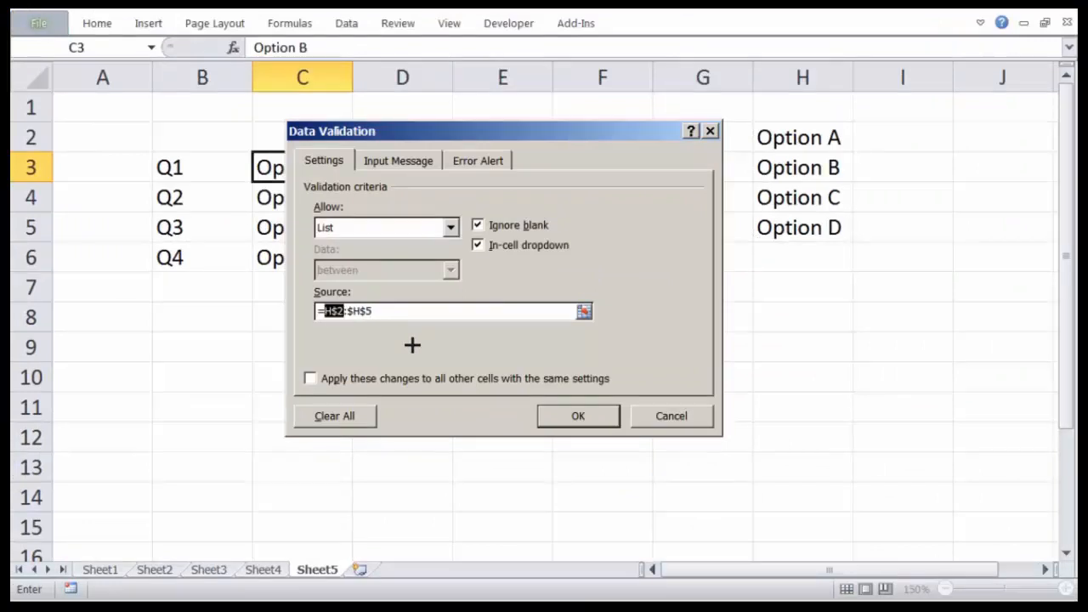
key("F4")
left_click(384, 314)
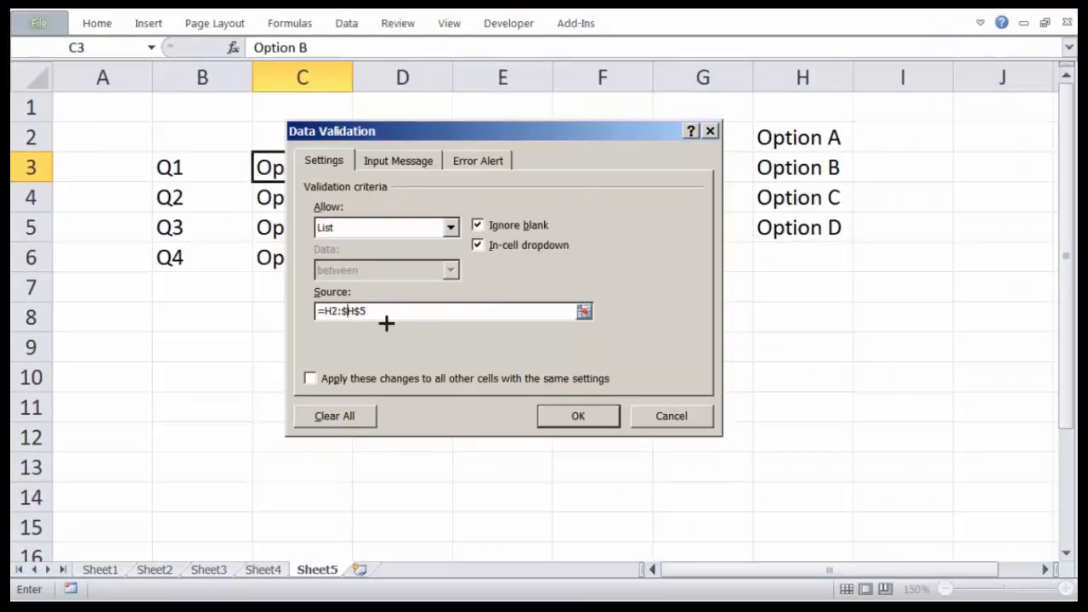
key("F4")
key("F4")
left_click(578, 408)
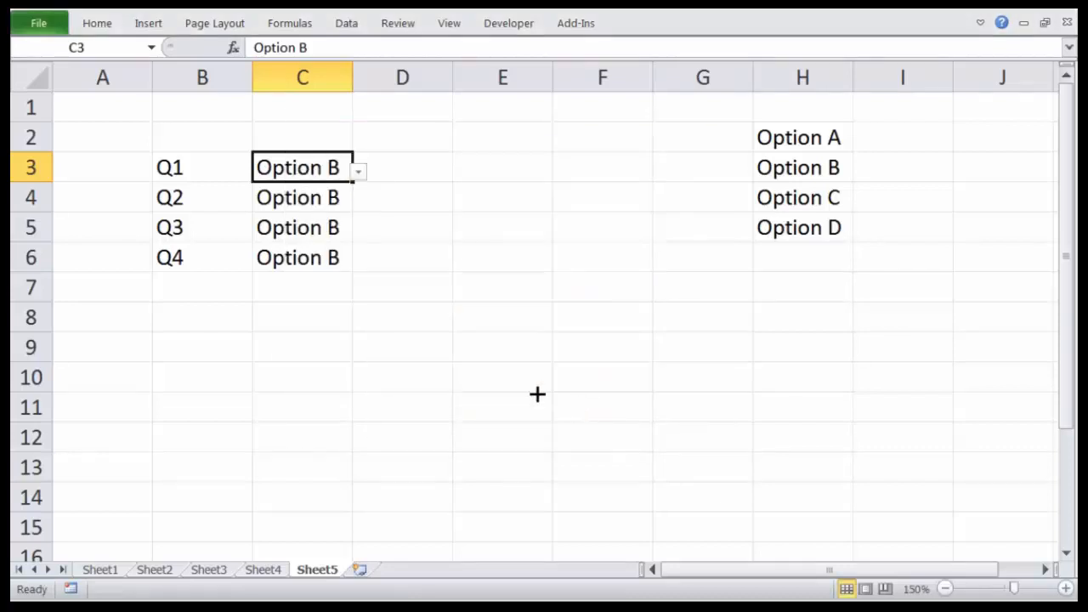
left_click(525, 353)
- Copy cell C3 with its relative-reference dropdown over cells C4, C5 and C6
left_click(313, 168)
key("ctrl+c")
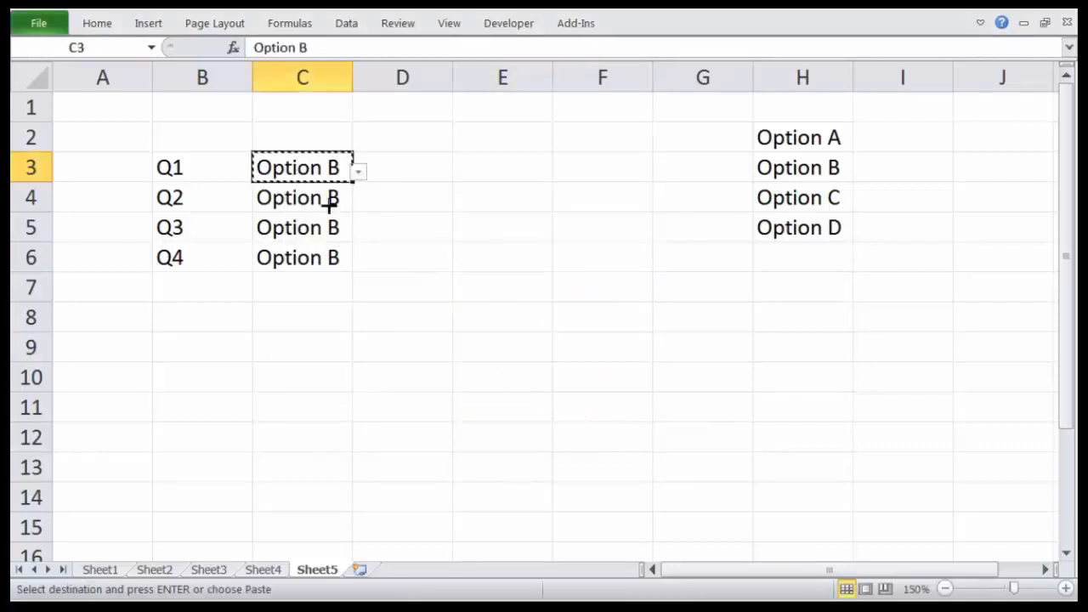
left_click(263, 199)
key("ctrl+v")
left_click(303, 226)
key("Escape")
left_click(272, 228)
key("ctrl+v")
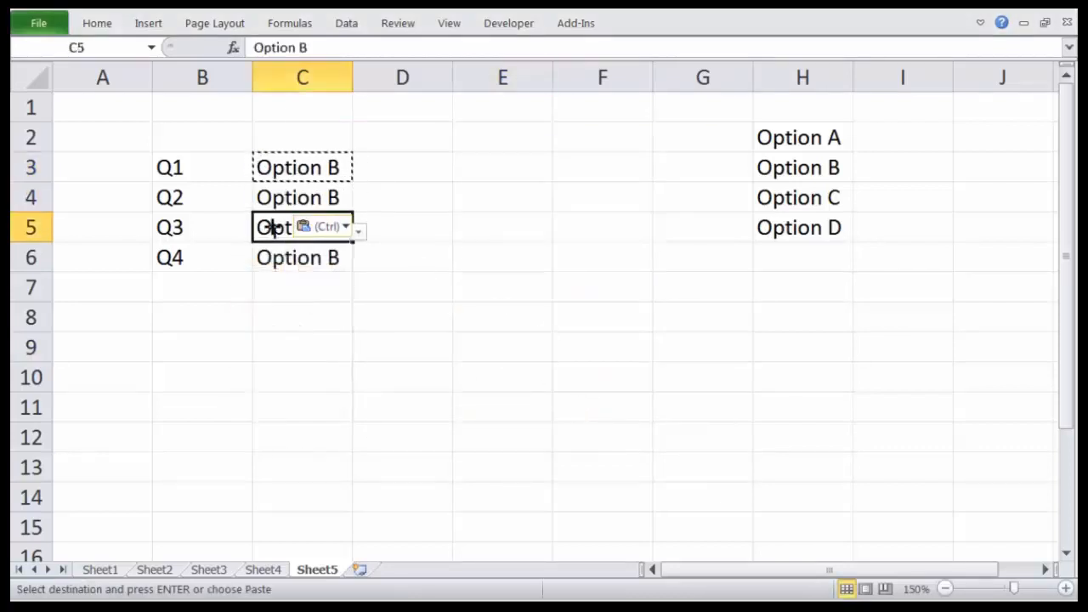
left_click(263, 255)
key("ctrl+v")
key("Escape")
left_click(553, 283)
- Examine which choices the dropdown list in cell C4 offers
left_click(323, 198)
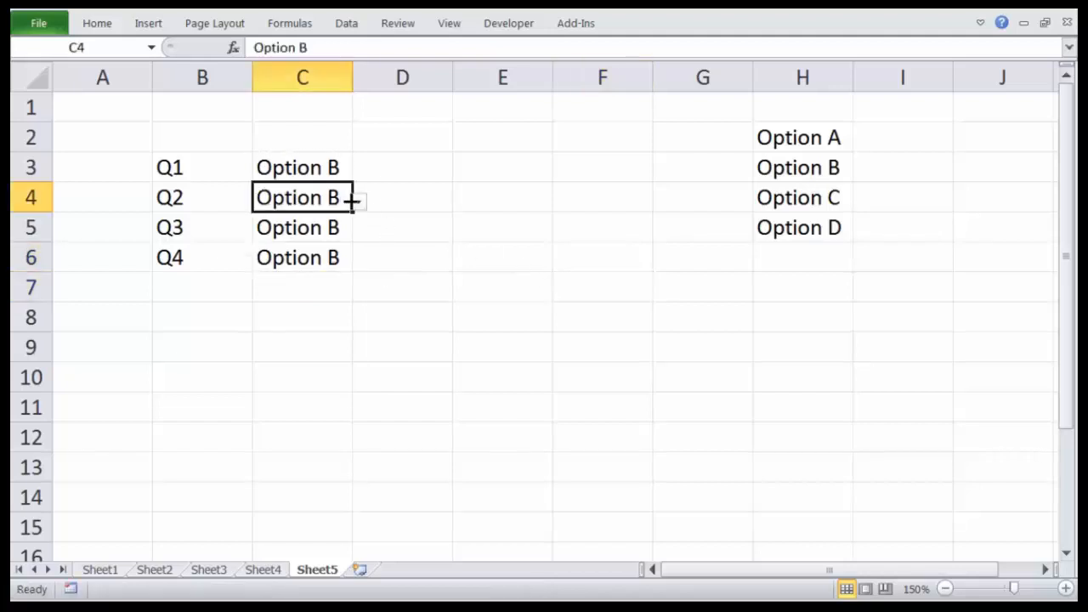
left_click(358, 201)
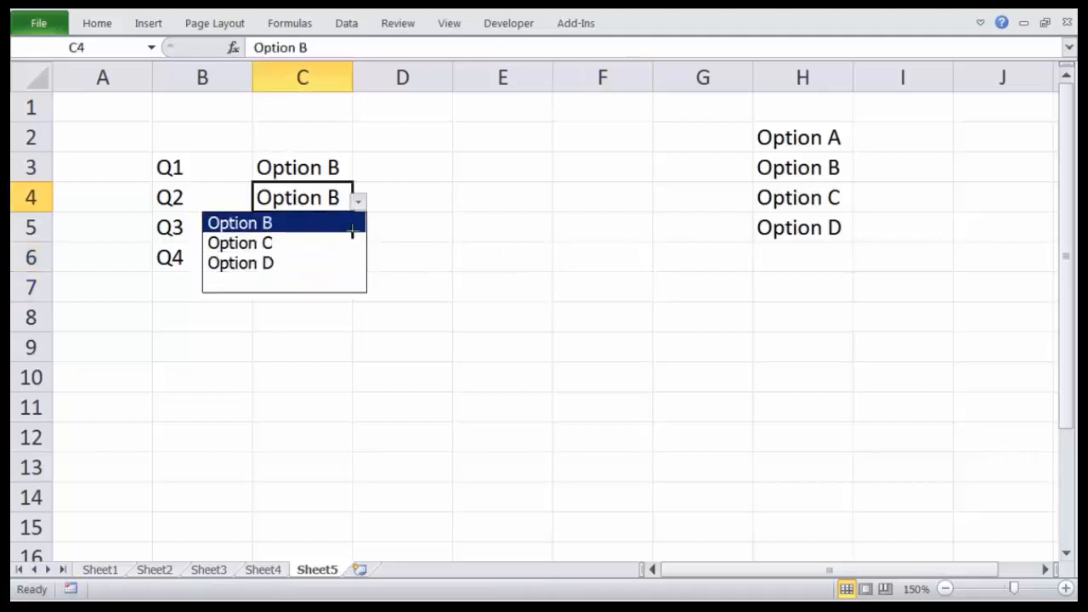
left_click(353, 228)
- Check the list source of cell C4 in its data validation settings against cell C3
left_click(332, 167)
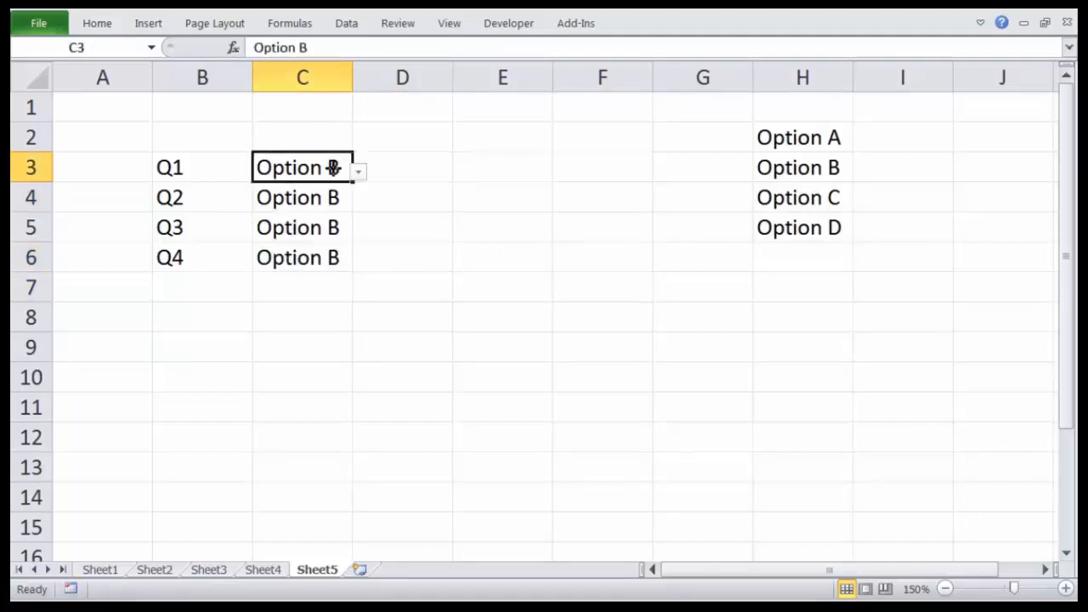
left_click(329, 203)
left_click(335, 24)
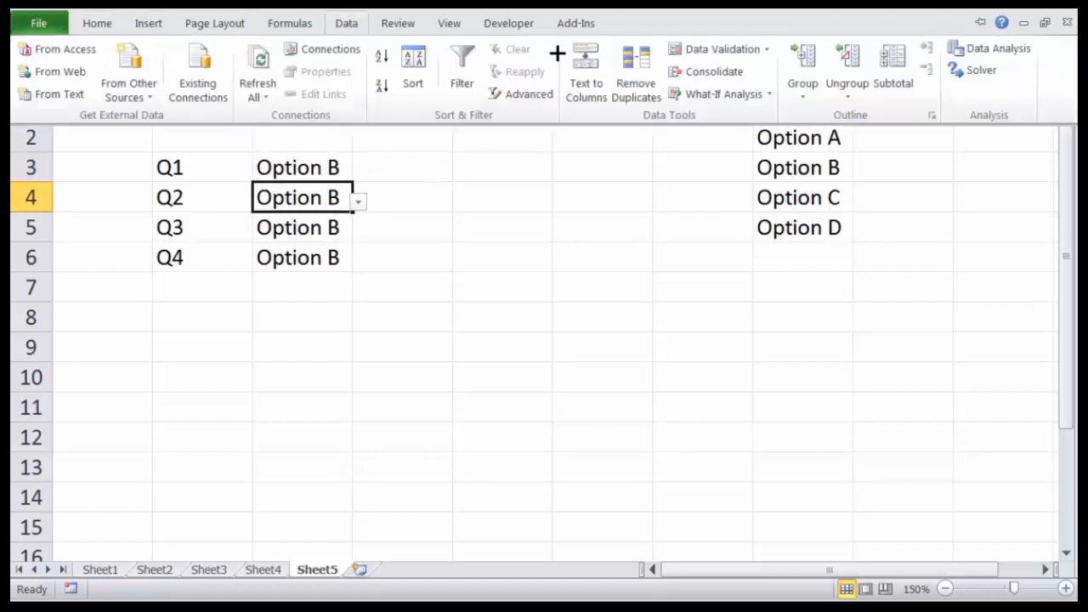
left_click(741, 46)
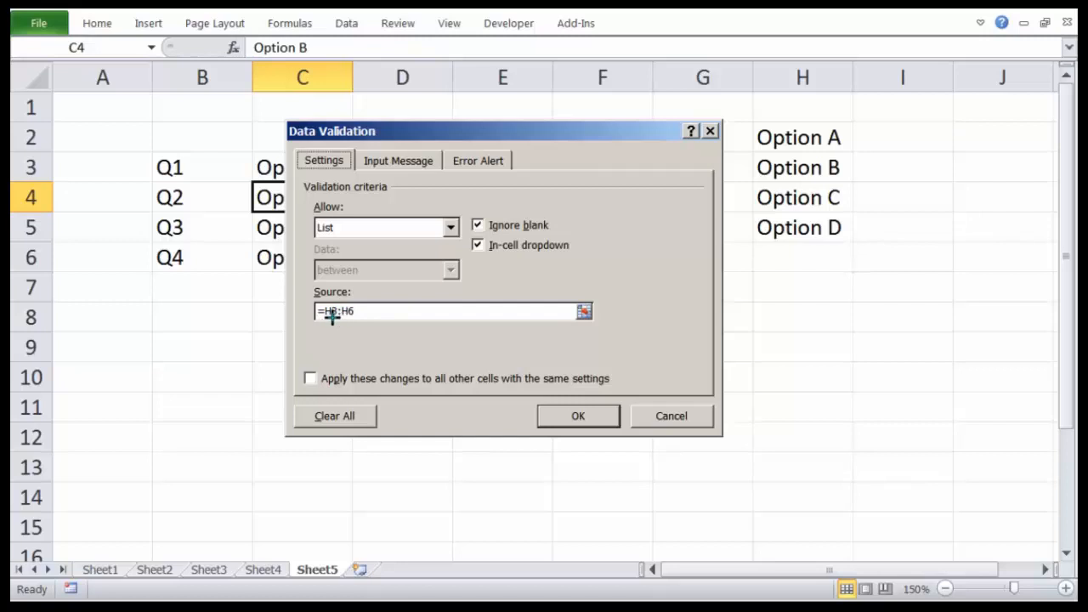
left_click_drag(332, 316, 350, 322)
key("Return")
- Examine cell H6, the last cell in the shifted list source of C4
left_click(859, 293)
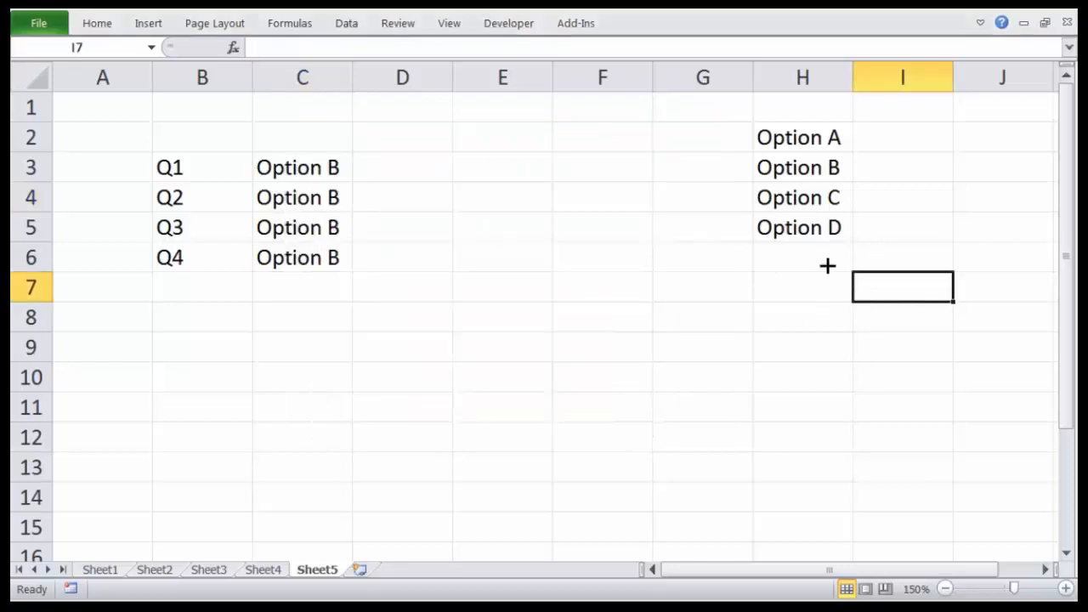
left_click(806, 253)
mouse_move(53, 249)
left_mouse_down()
mouse_move(29, 244)
mouse_move(59, 260)
mouse_move(786, 263)
left_mouse_up()
left_click_drag(804, 58, 834, 63)
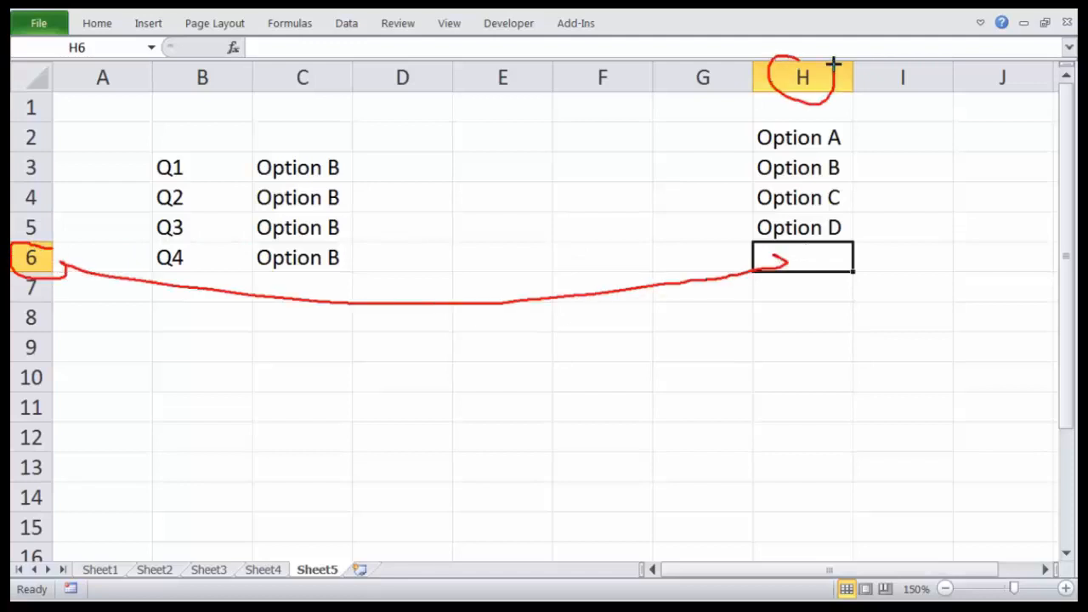
- Choose the blank entry from the dropdown list of cell C4
left_click(304, 195)
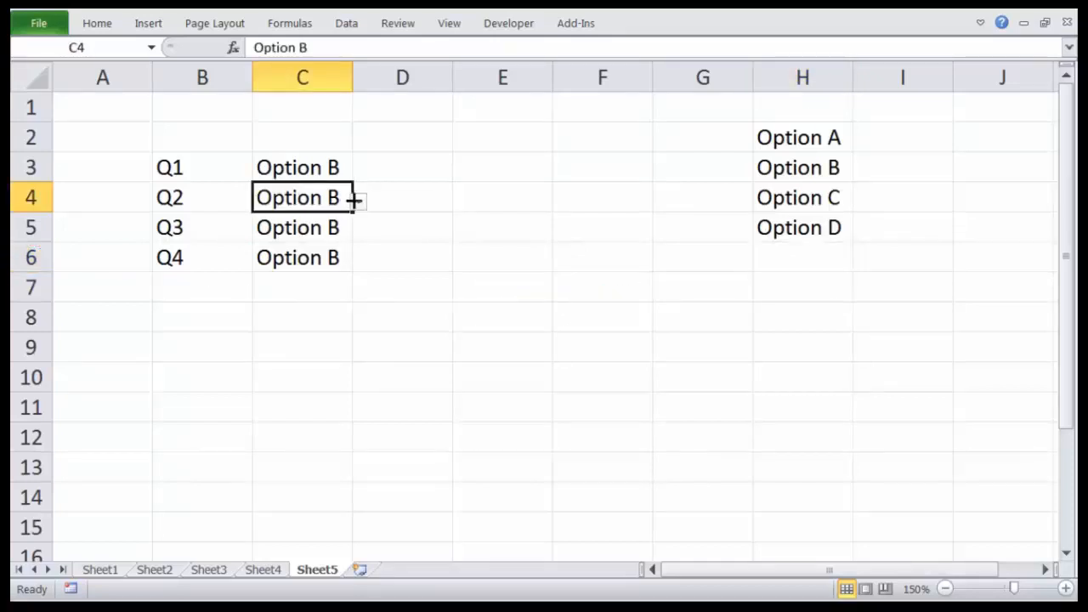
left_click(357, 200)
left_click(308, 281)
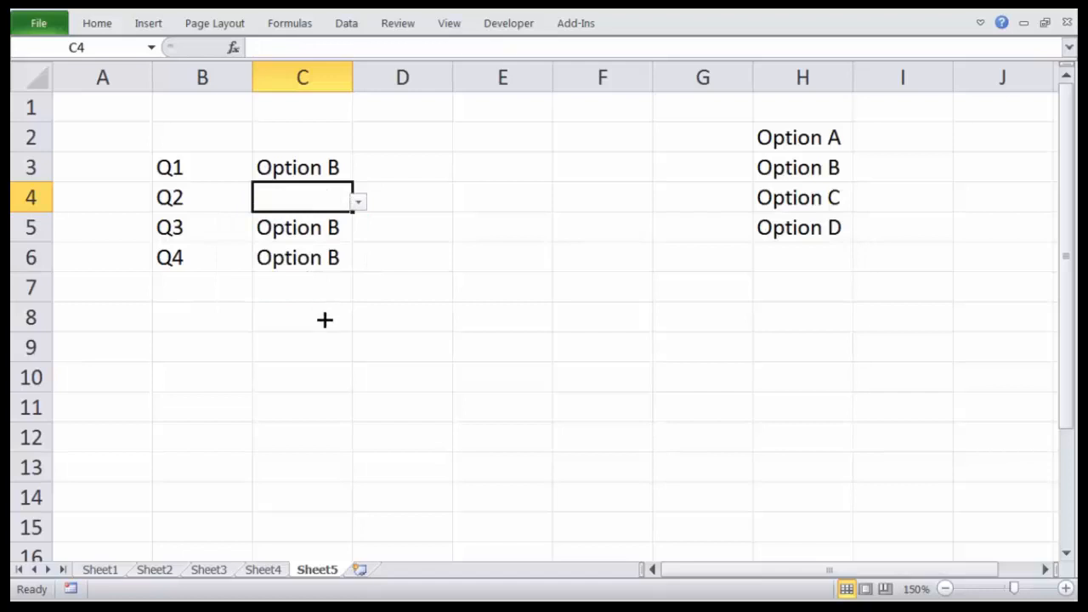
- Compare cell C3 with its source options in cells H2:H5
left_click(324, 173)
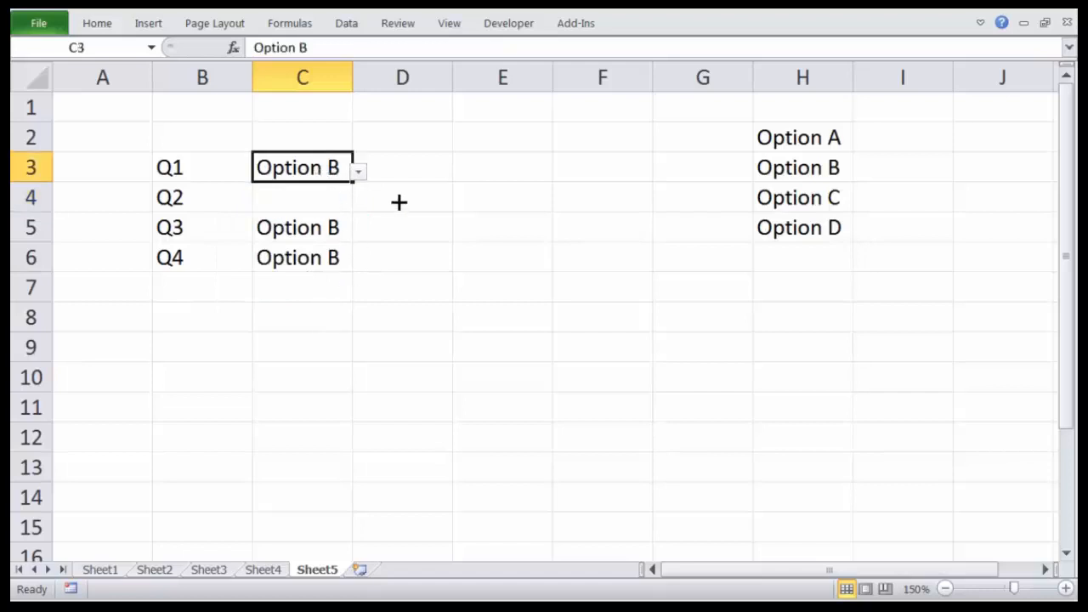
left_click_drag(804, 128, 815, 225)
left_click(901, 199)
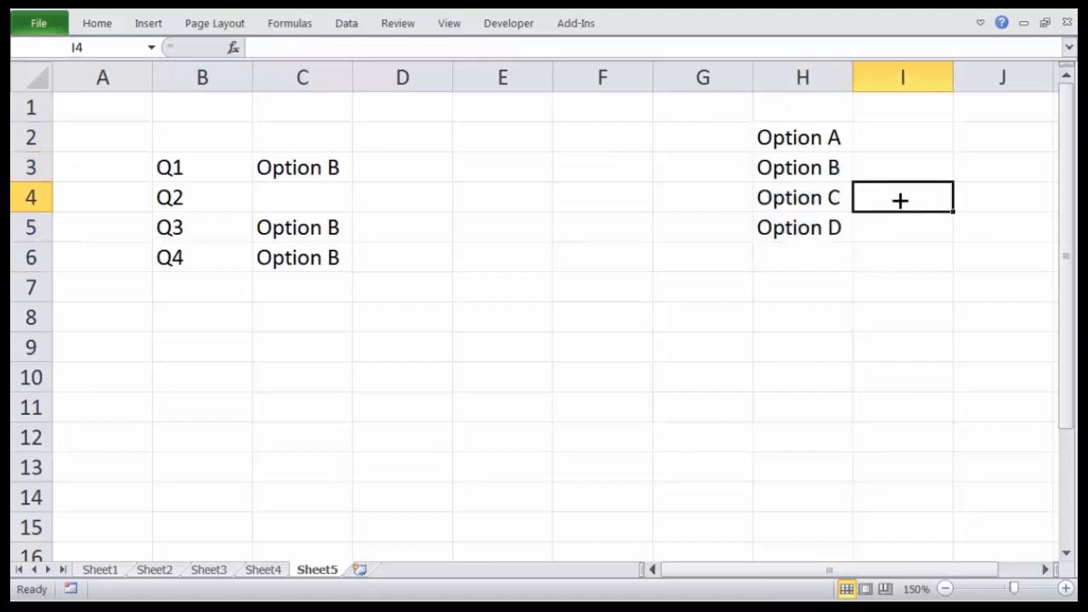
- Choose Option B from the dropdown list of cell C4
left_click(289, 176)
left_click(334, 198)
left_click(358, 202)
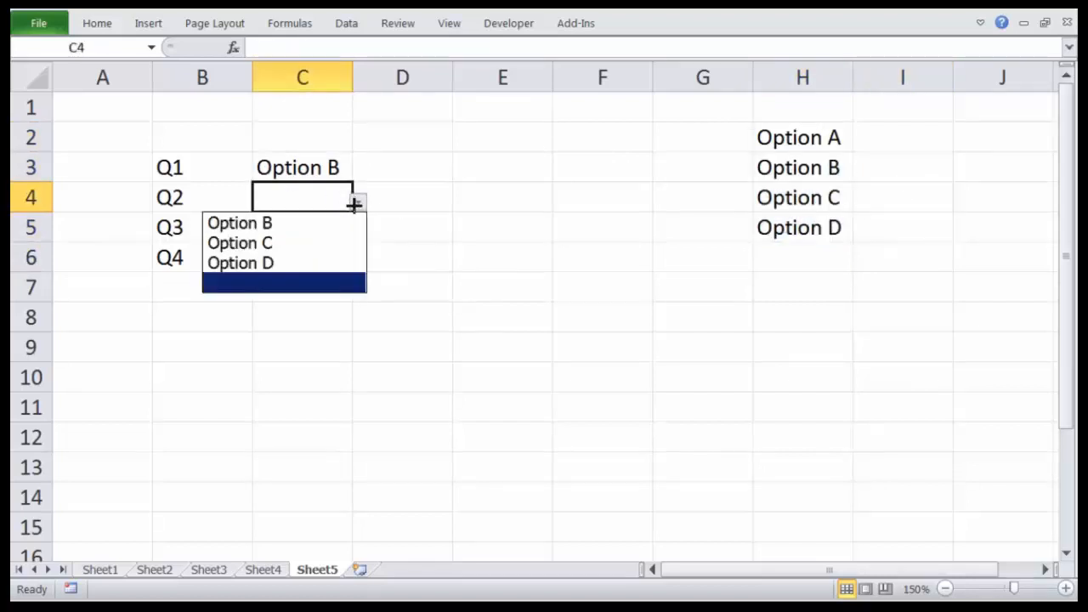
left_click(272, 222)
- Review the list source in the data validation settings of cell C3
left_click(304, 168)
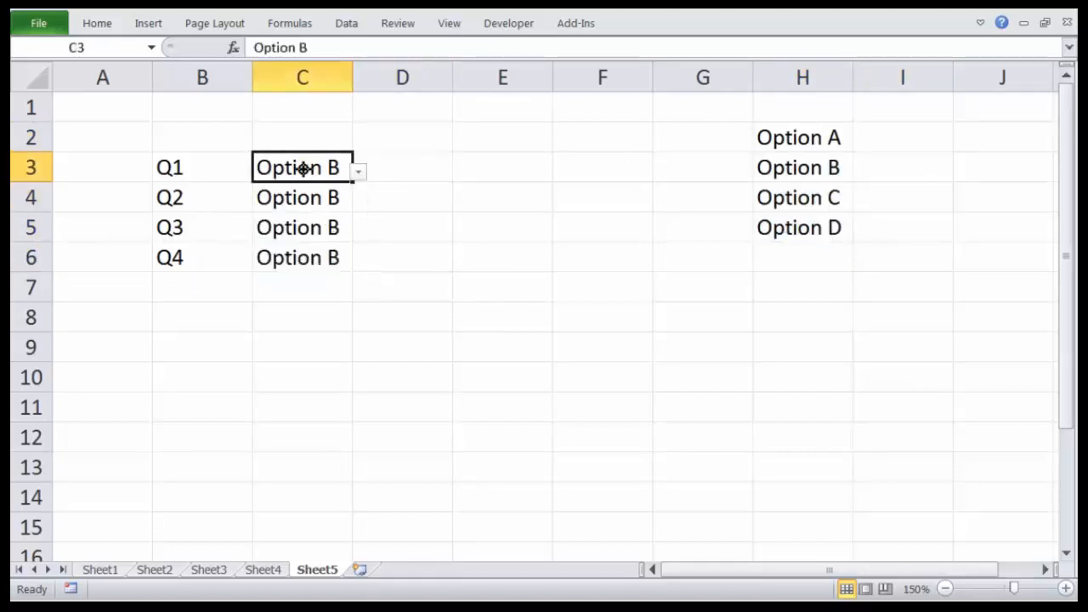
left_click(342, 25)
left_click(721, 51)
left_click(411, 313)
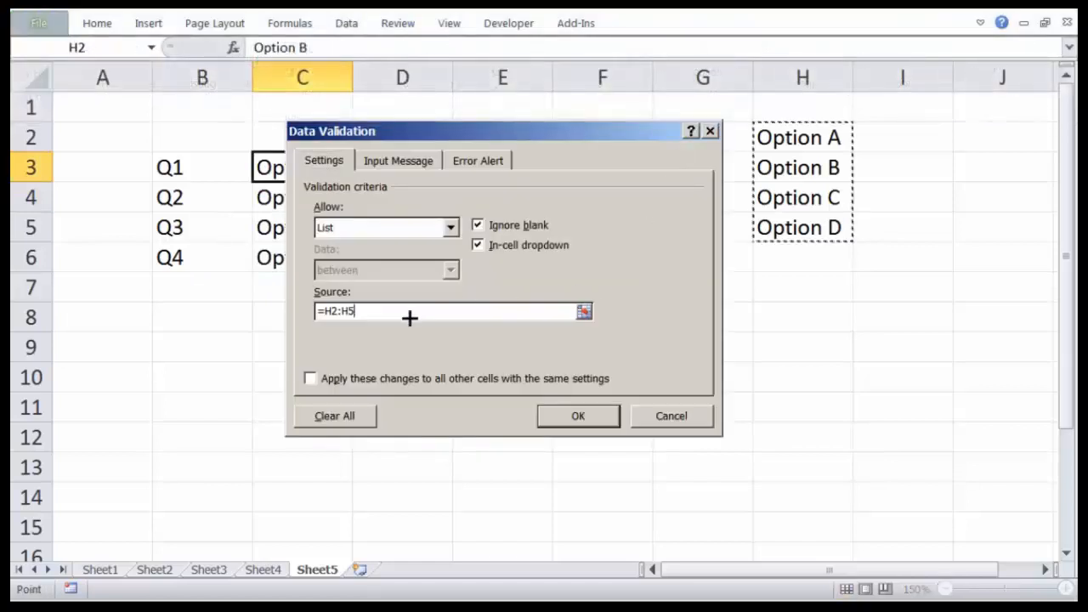
left_click(573, 412)
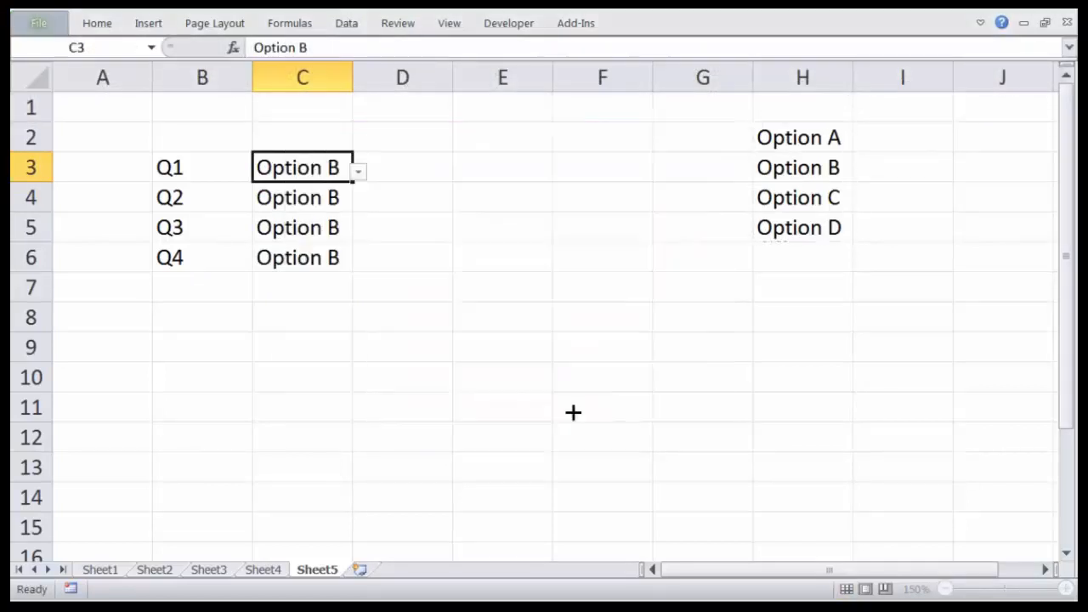
- Copy cell C3 with its dropdown validation over cell C4
key("ctrl+c")
left_click(320, 212)
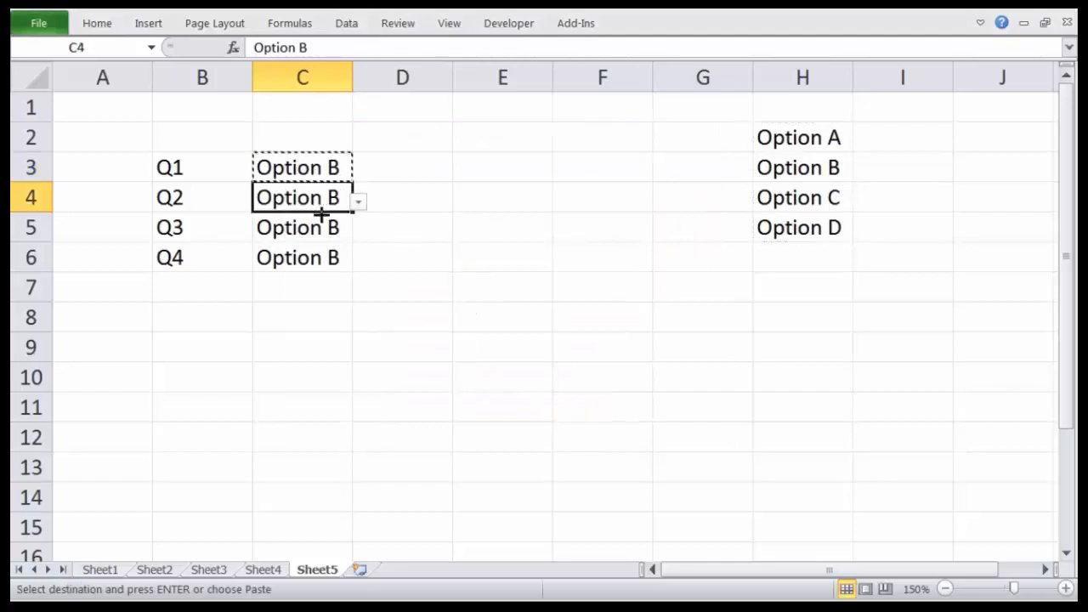
key("ctrl+v")
left_click(325, 224)
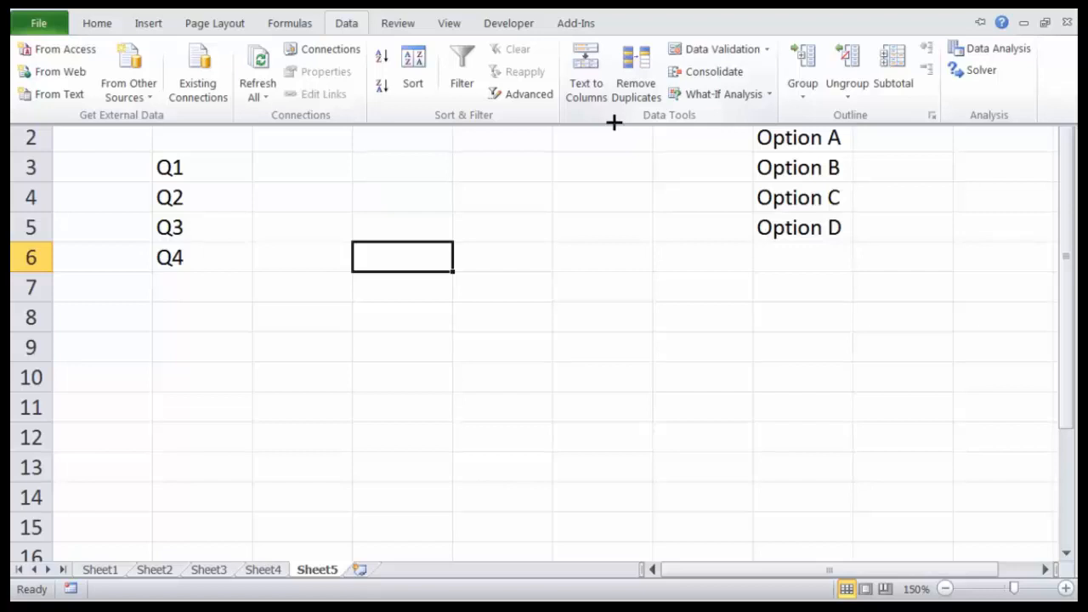
- Examine dropdown cell C3 and the weekday list in H3:H9 on Sheet4, and return to Sheet5
key("ctrl+F1")
left_click(260, 569)
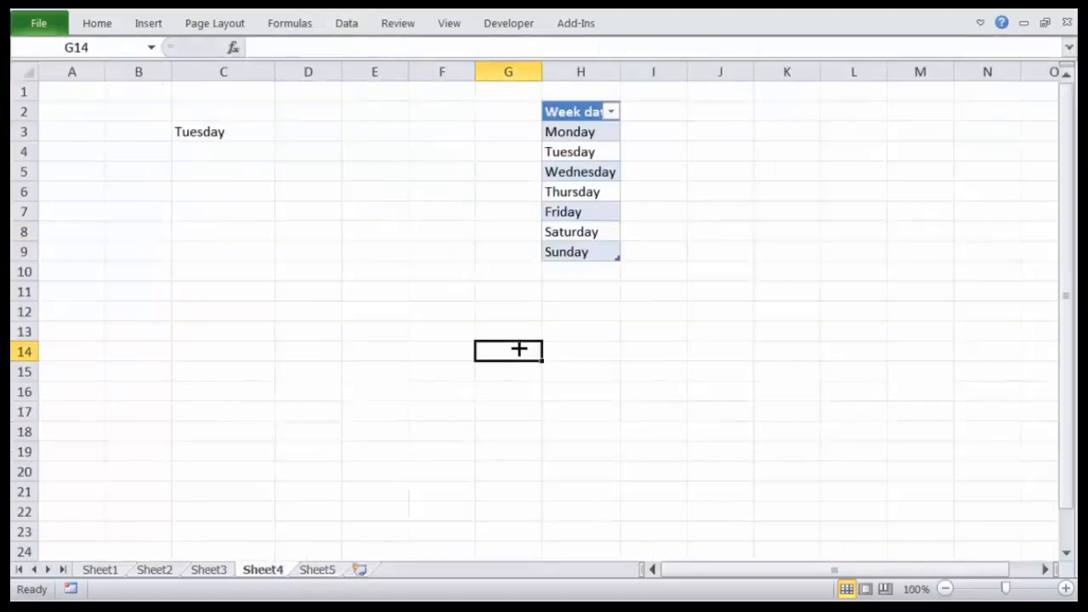
left_click(200, 136)
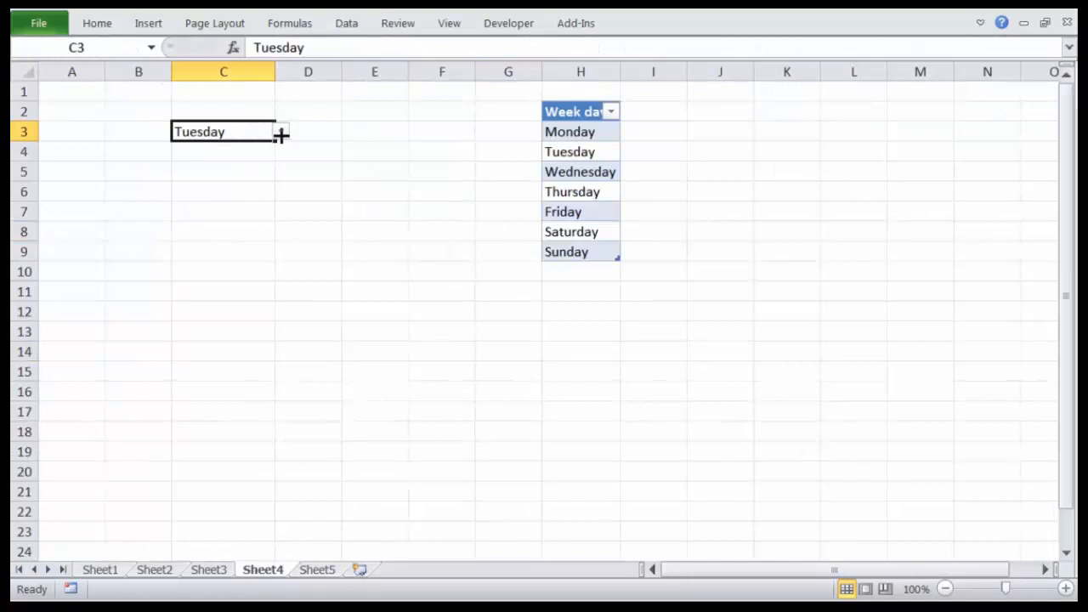
left_click(217, 189)
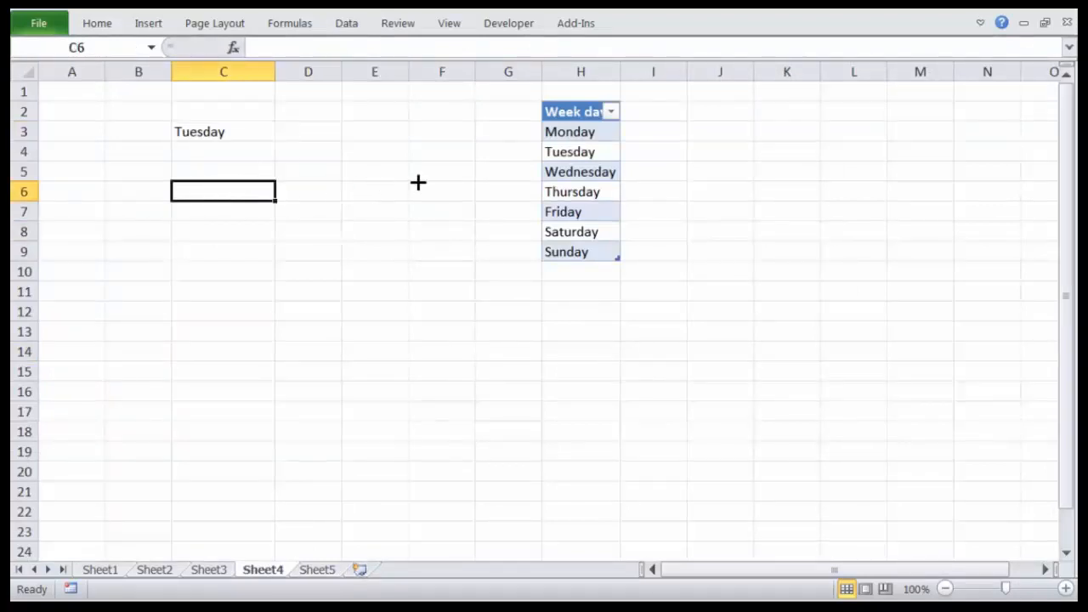
left_click_drag(568, 136, 570, 252)
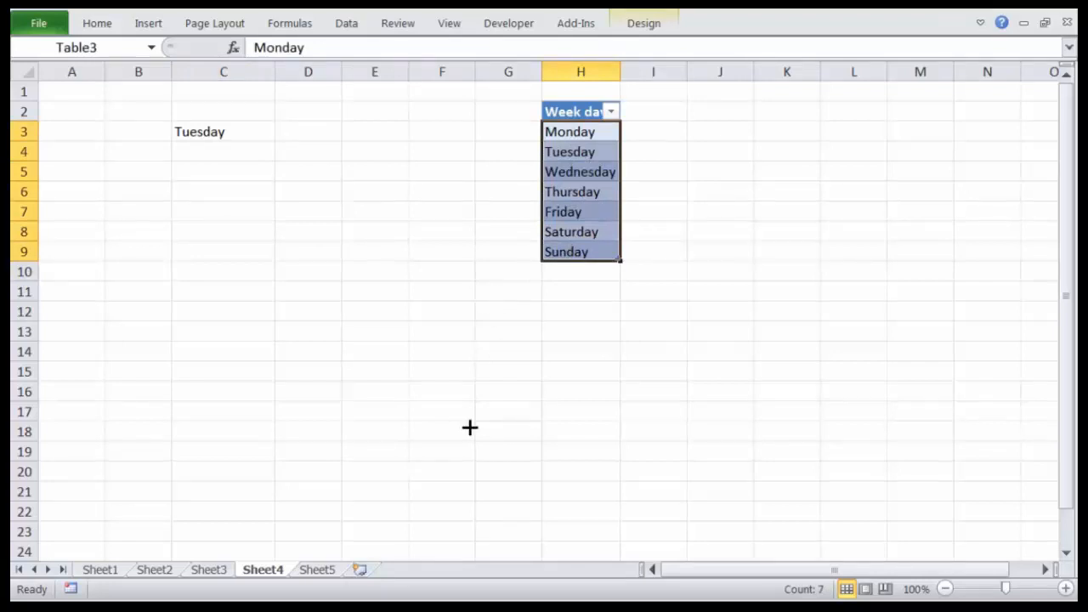
left_click(317, 570)
left_click(521, 352)
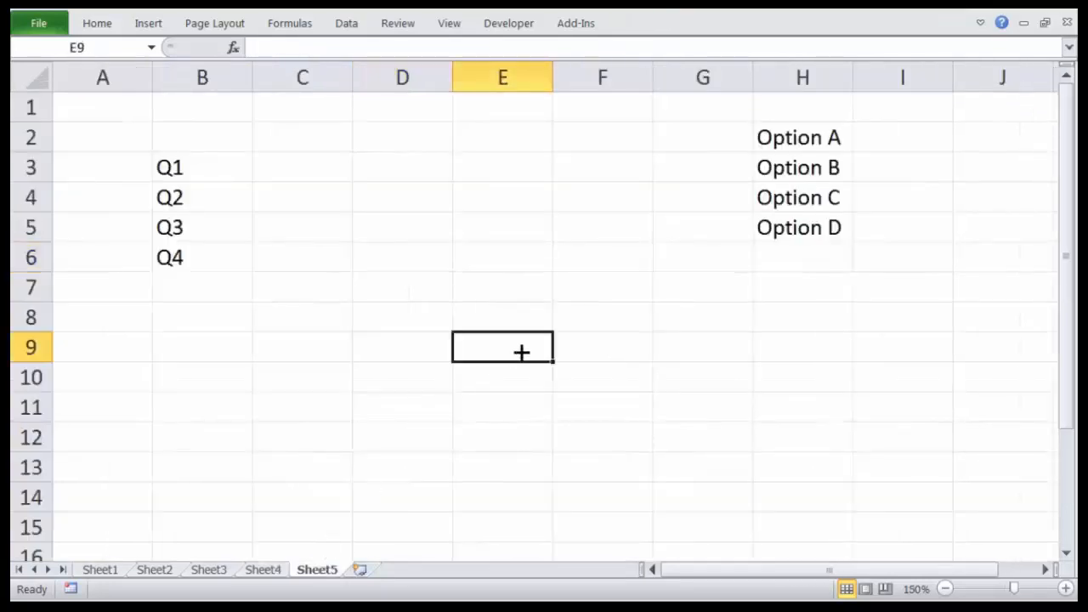